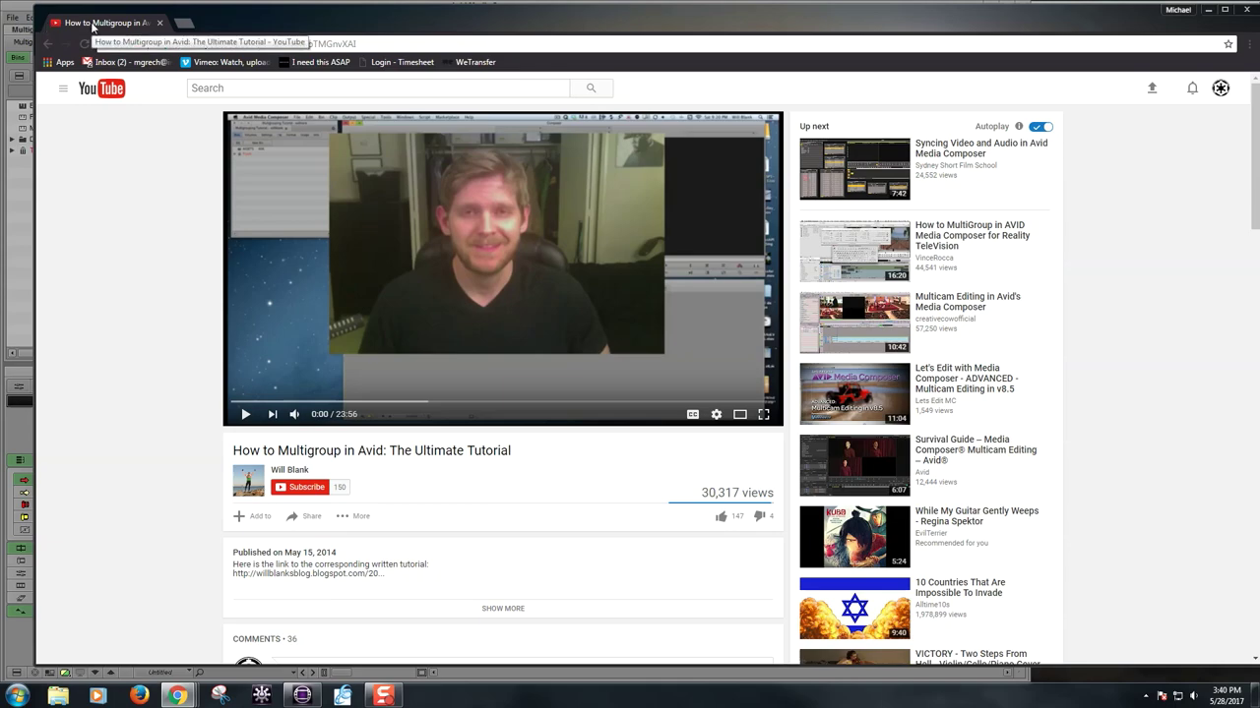
- Move the YouTube tutorial window aside to reveal Avid's Sync Map sequence with CamA and CamB clips
left_click_drag(91, 27, 1072, 502)
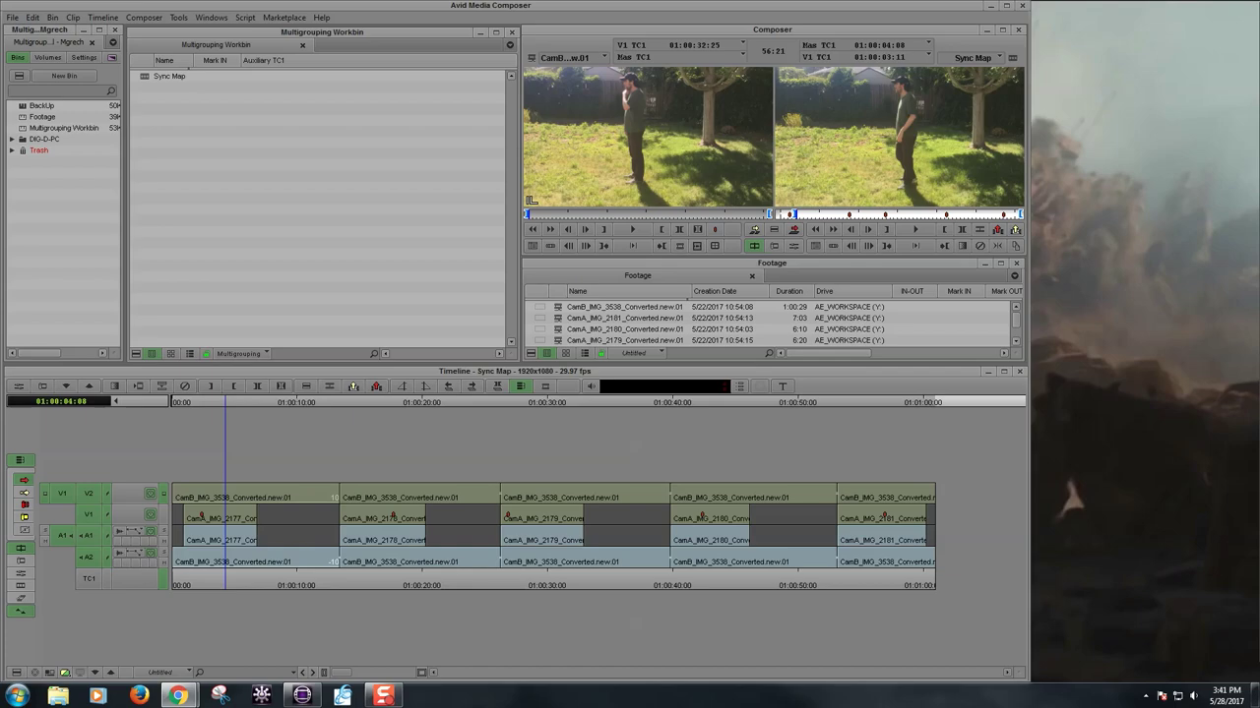
- Restore Chrome showing the Super Grouper website at avidsupergrouper.com
left_click(178, 695)
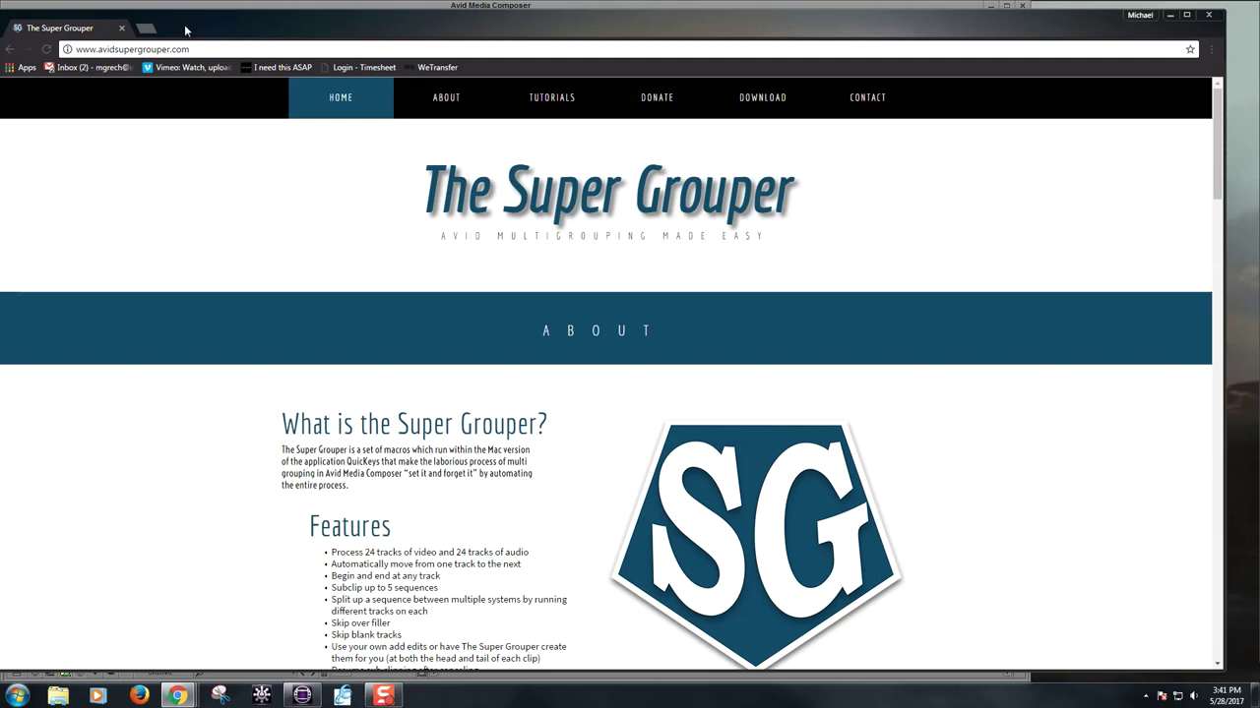
- Put Chrome away to get back to Avid's Sync Map timeline and Multigrouping Workbin
key("ctrl+w")
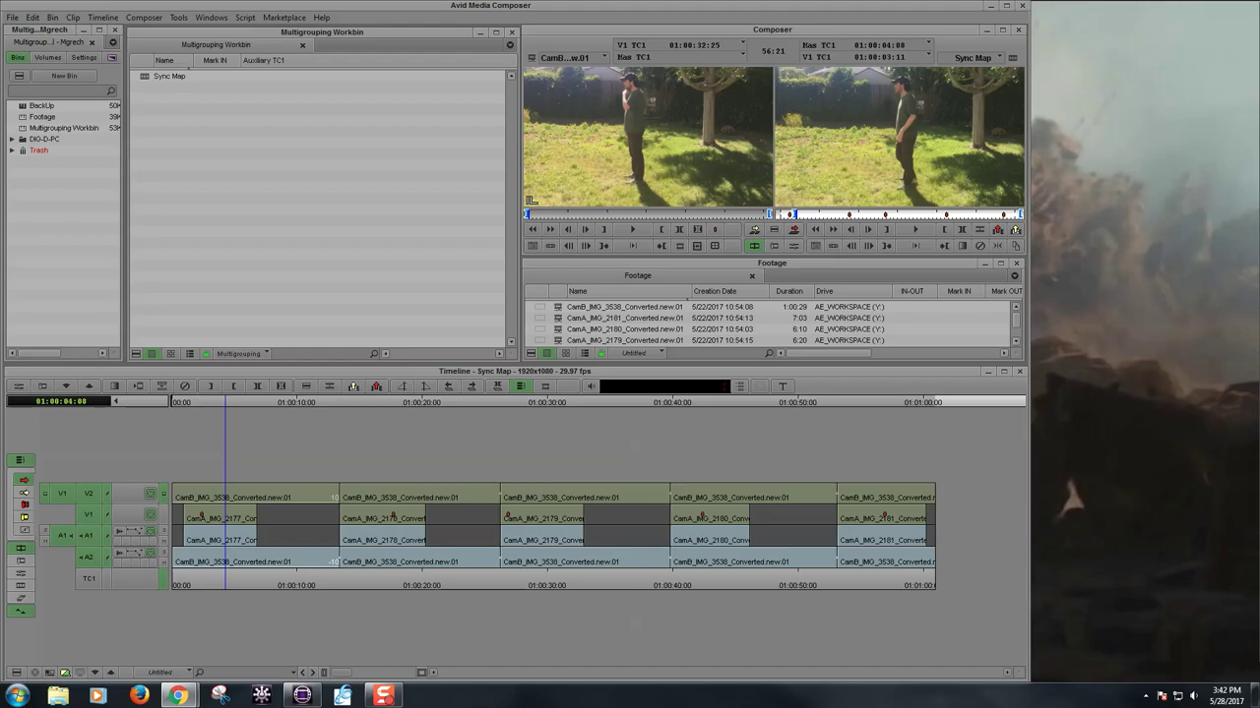
- Restore Chrome full screen and go to the AutoHotkey download page
left_click(177, 696)
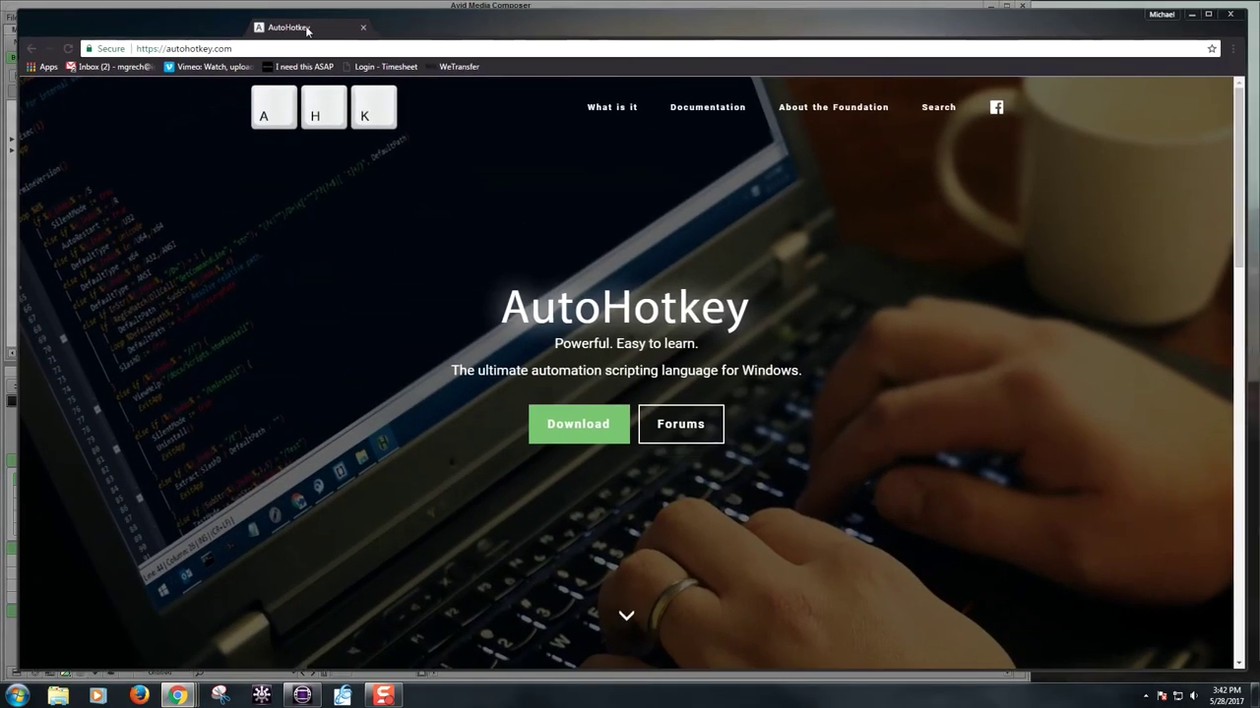
double_click(307, 29)
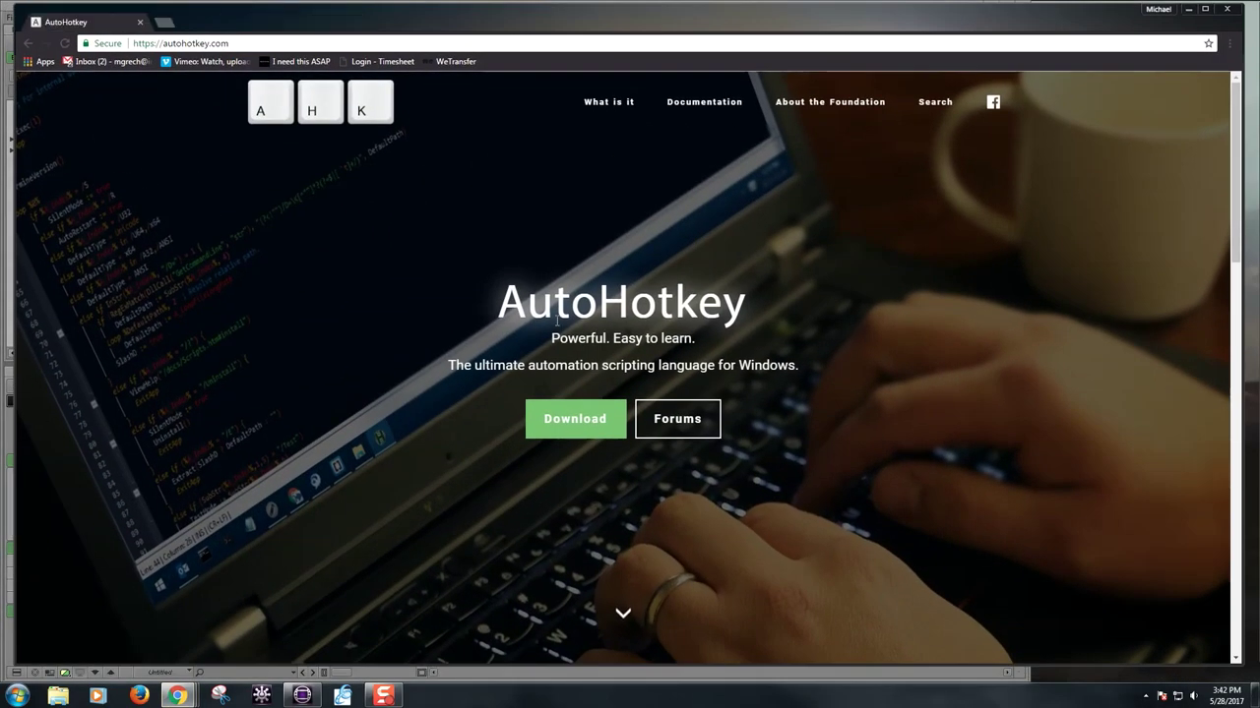
left_click(582, 445)
left_click(581, 415)
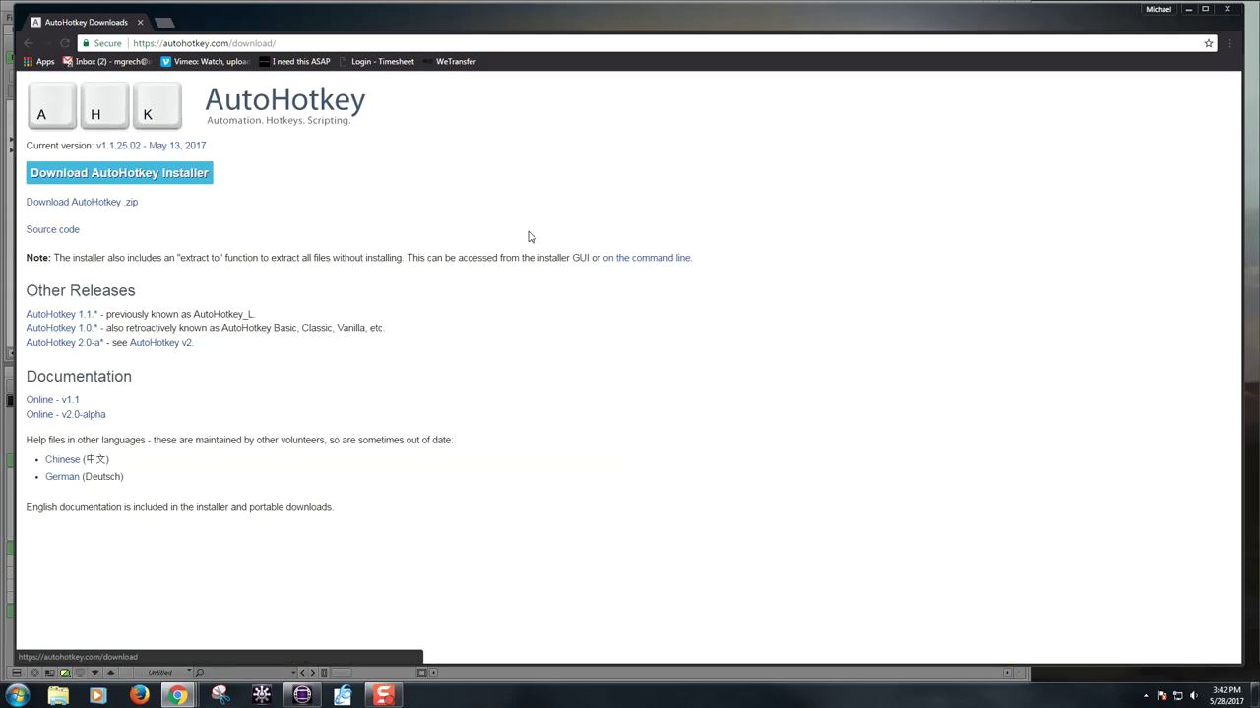
- Download the AutoHotkey installer and save it to the Desktop
left_click(163, 183)
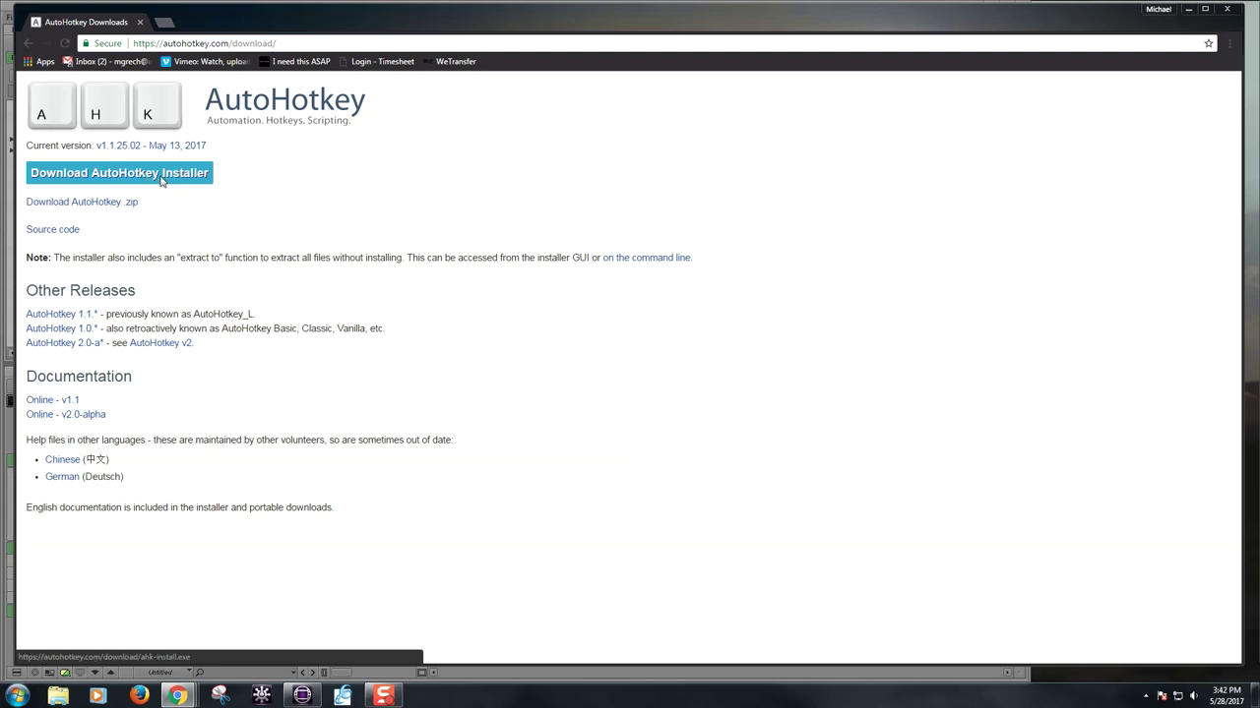
left_click(61, 95)
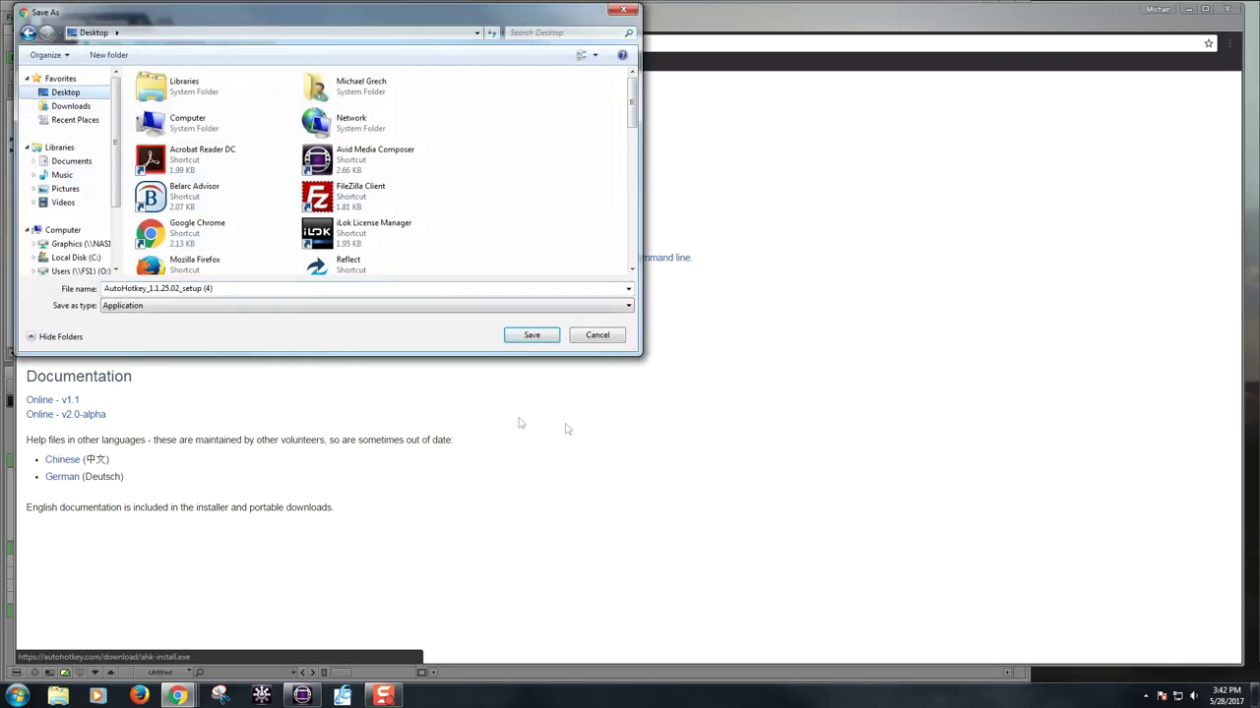
left_click(531, 335)
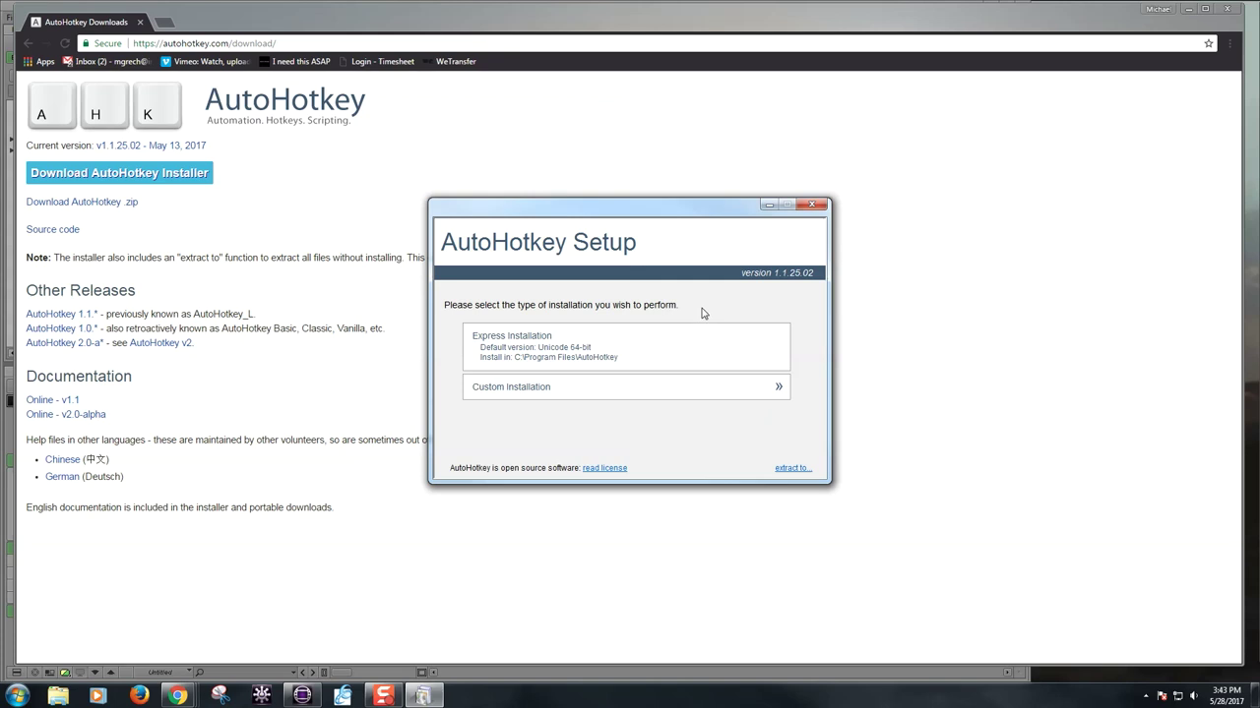
- Install AutoHotkey via Express Installation as Unicode 64-bit into C:\Program Files\AutoHotkey
left_click(649, 388)
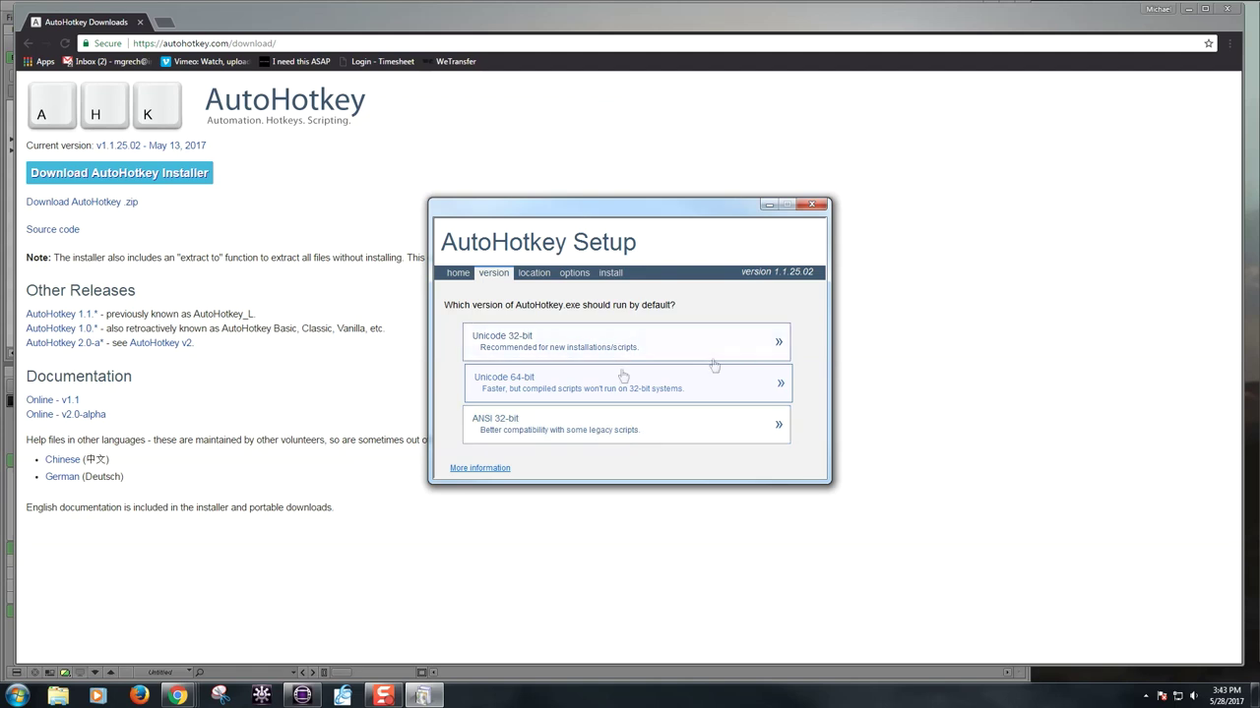
left_click(459, 274)
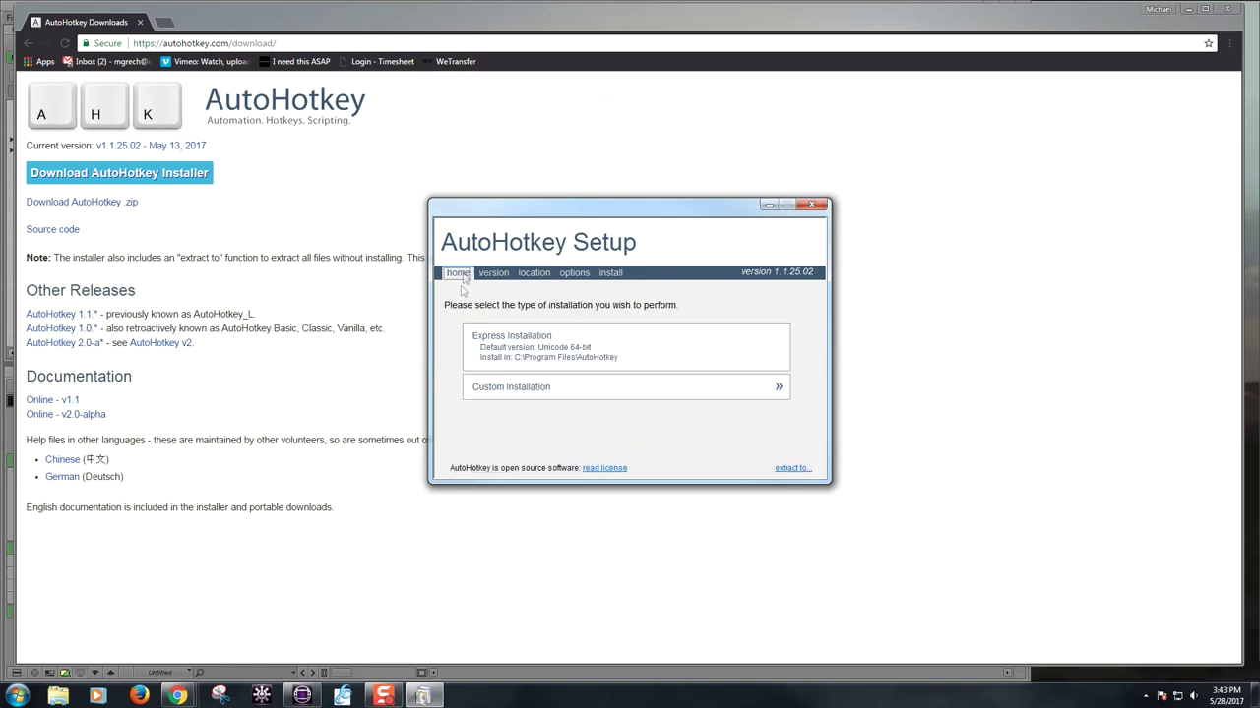
left_click(649, 362)
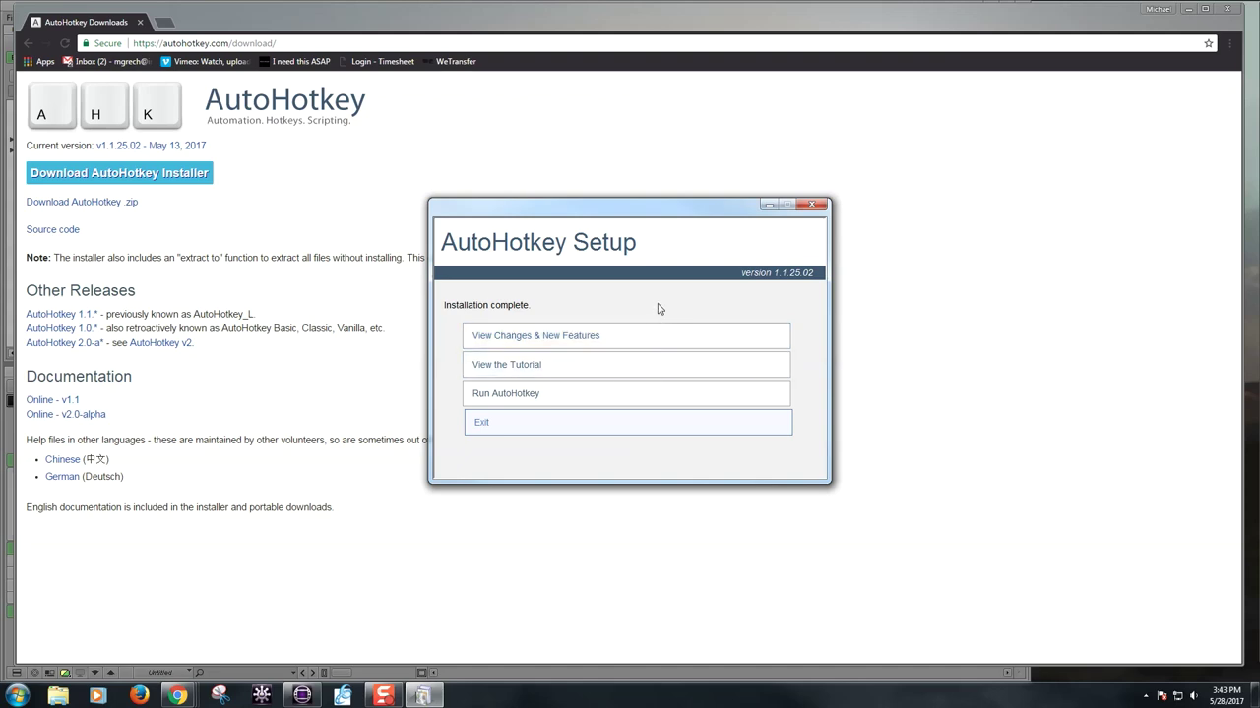
- Read the AutoHotkey beginner tutorial in an enlarged Help window, then close it
left_click(657, 367)
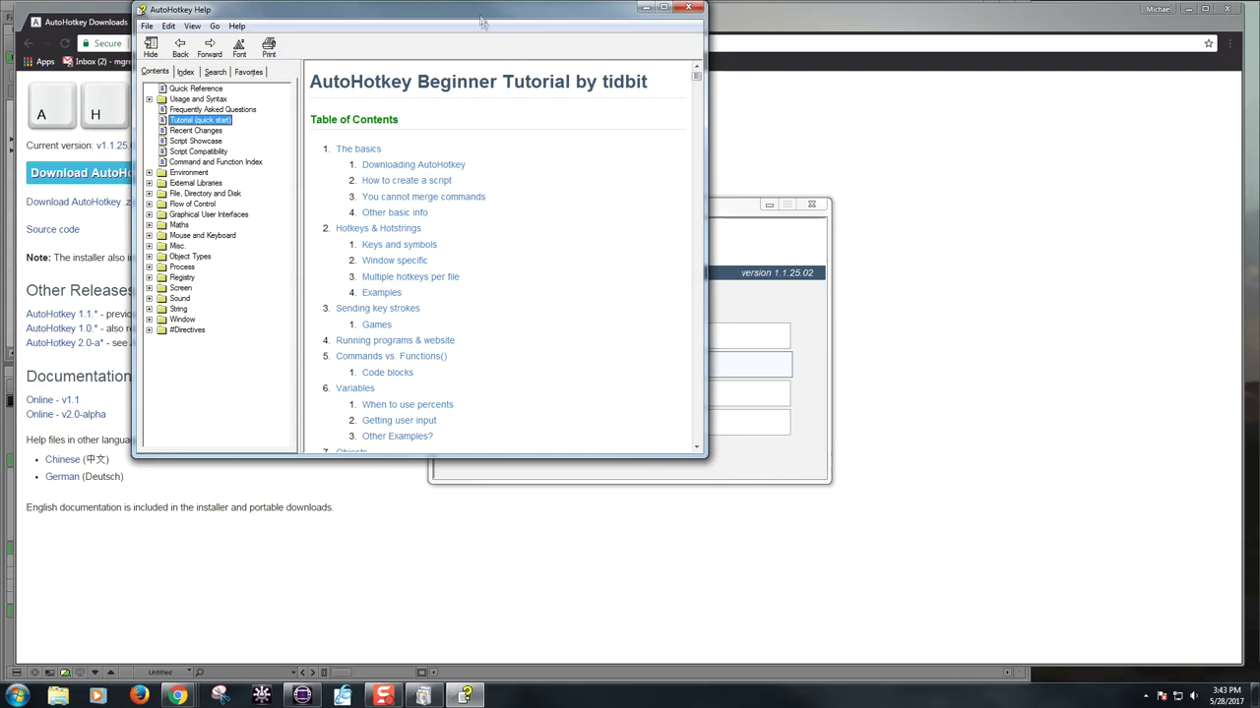
left_click_drag(482, 20, 648, 130)
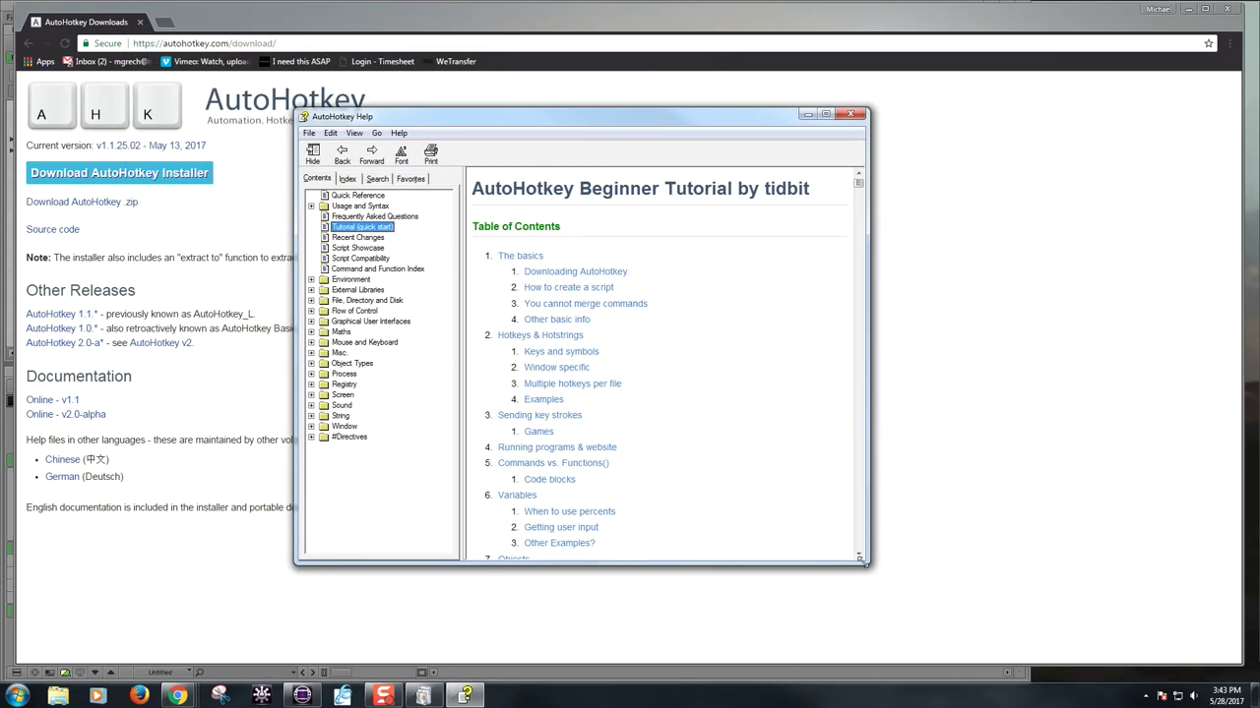
left_click_drag(865, 564, 972, 631)
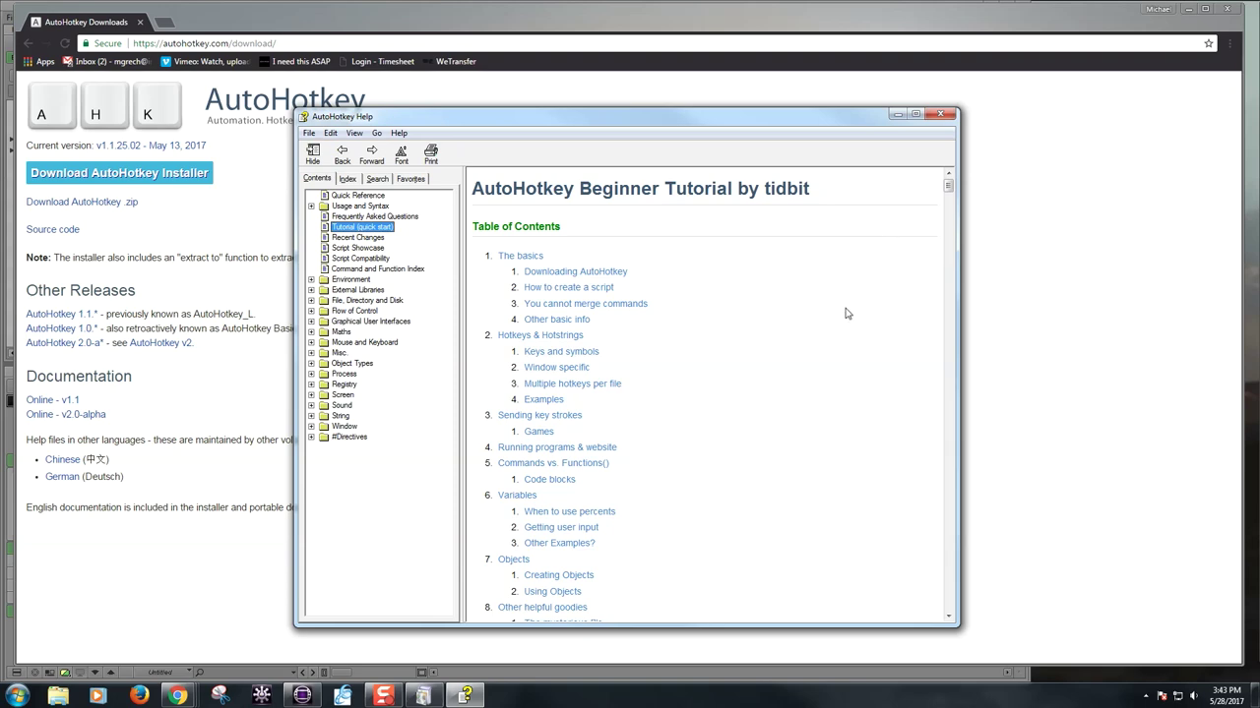
left_click(942, 115)
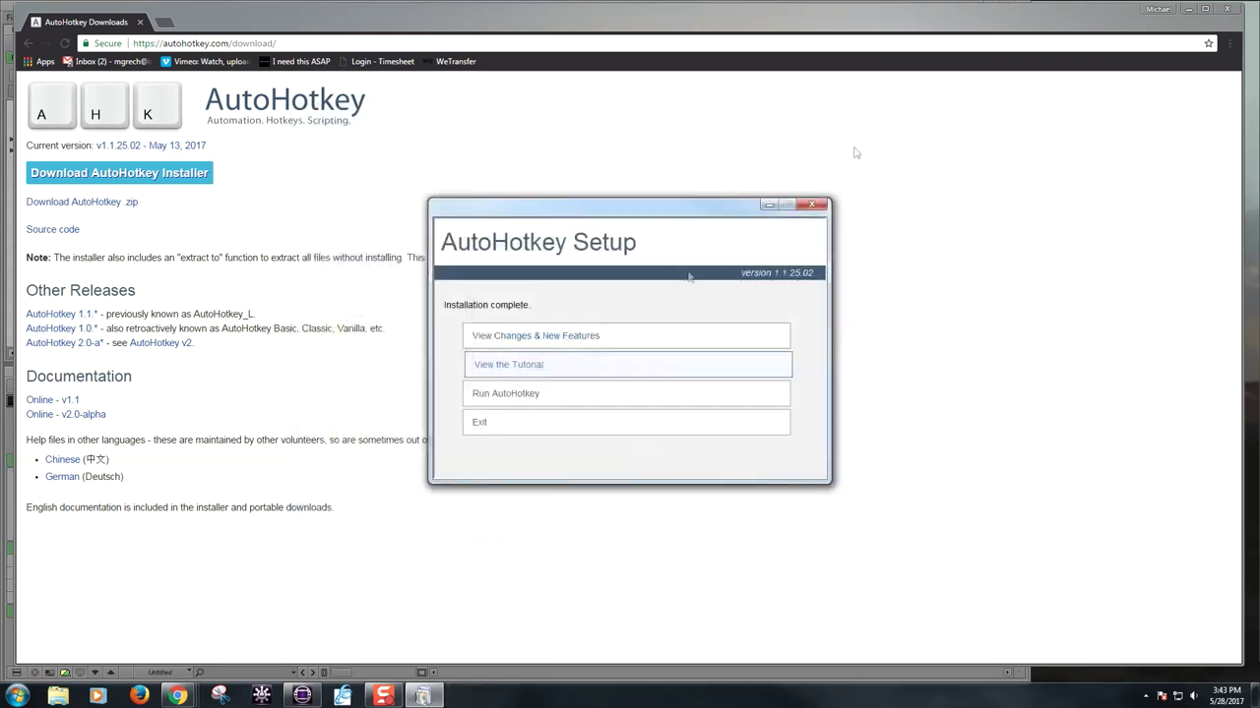
- Run AutoHotkey and highlight the welcome page's 'Why am I seeing this?' explanation
left_click(556, 398)
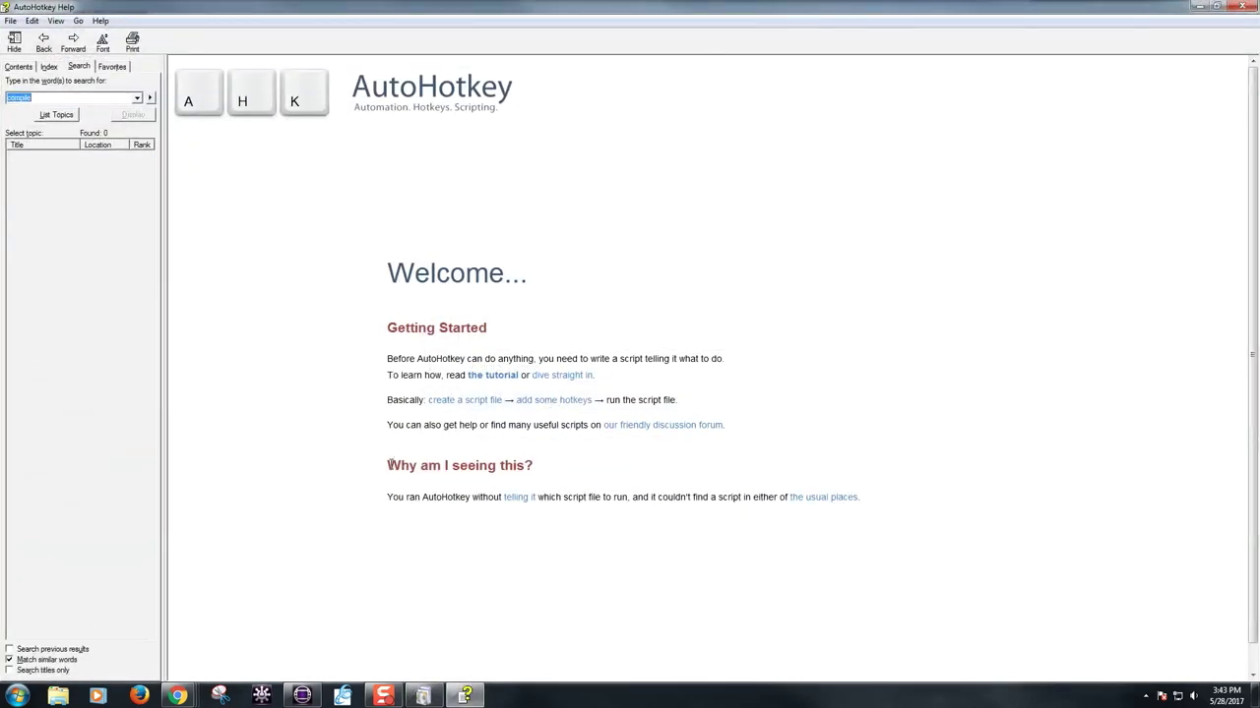
left_click_drag(388, 466, 543, 467)
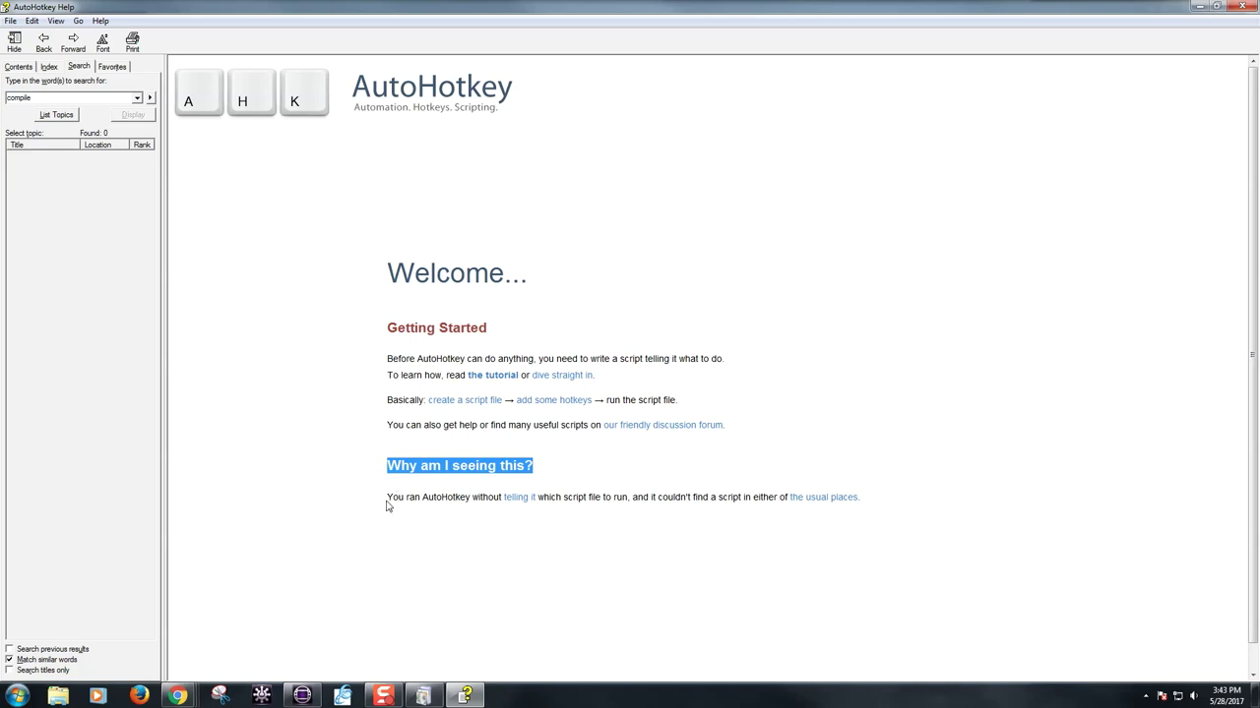
left_click_drag(387, 506, 620, 509)
left_click(623, 542)
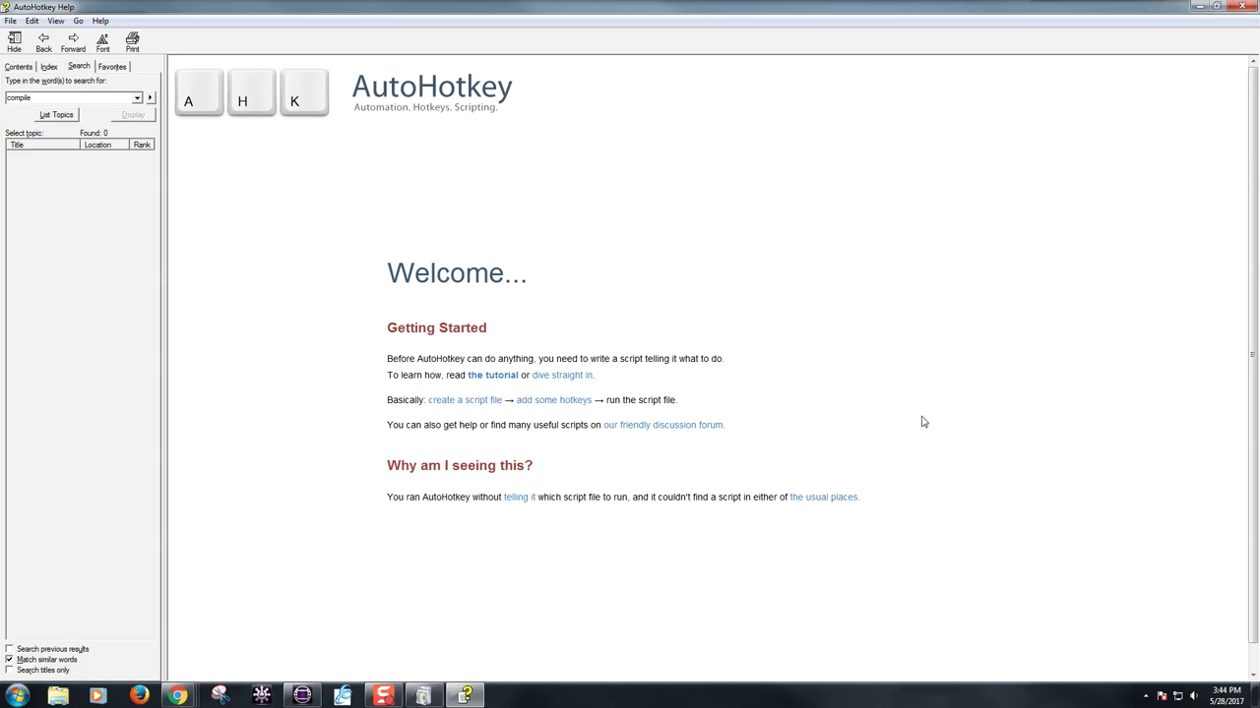
- Close AutoHotkey Help, exit the setup, and close the browser to return to Avid
left_click(1240, 8)
left_click(574, 430)
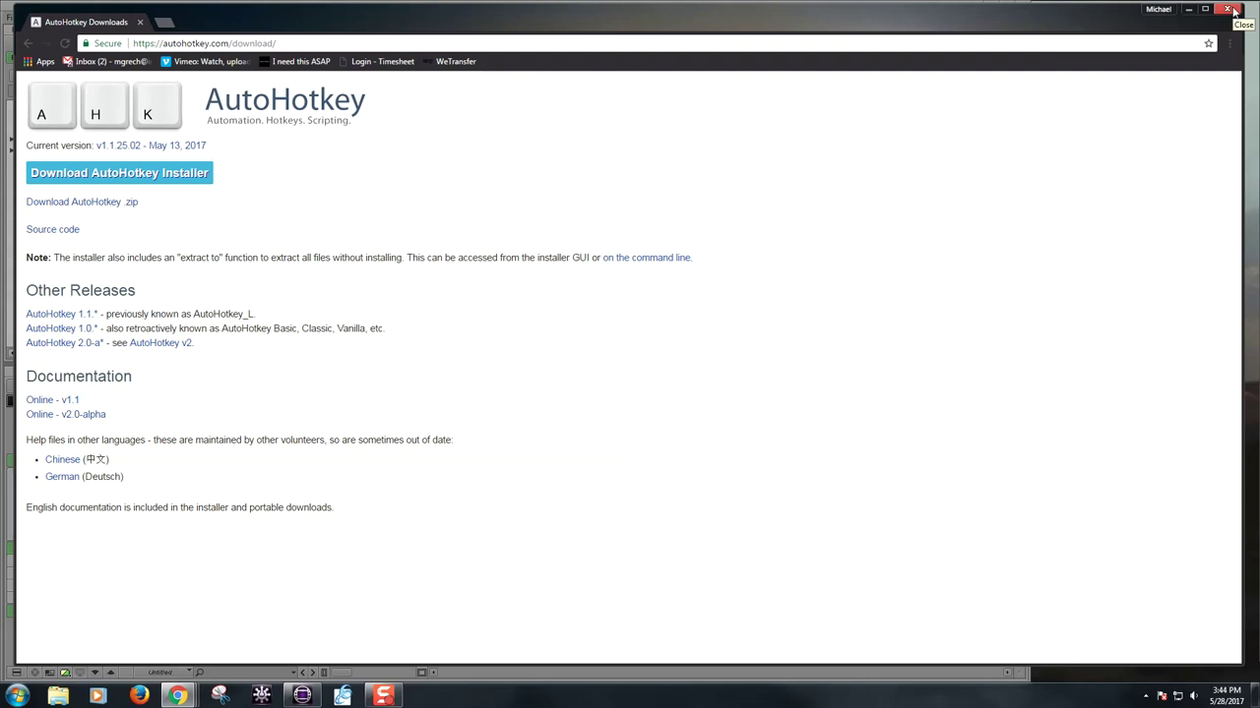
left_click(1227, 8)
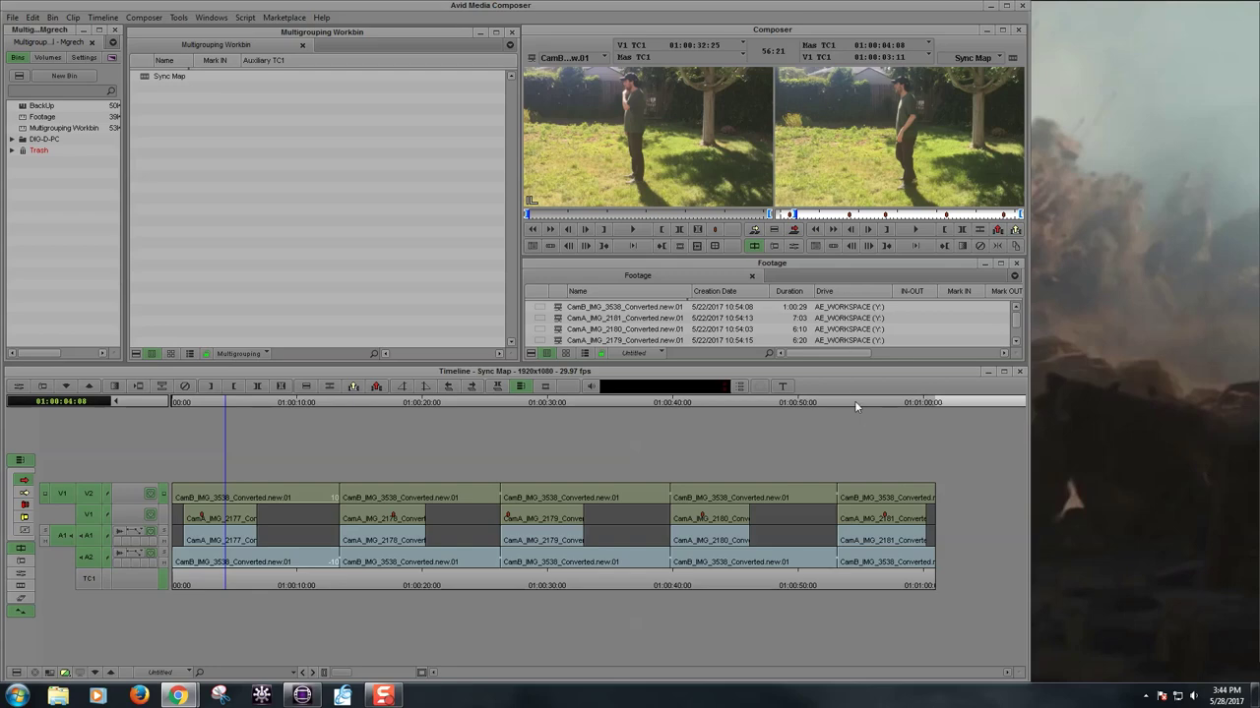
- Select the Multigrouping Keyboard setting in the project's Settings list, then return to the Bins list
left_click(77, 59)
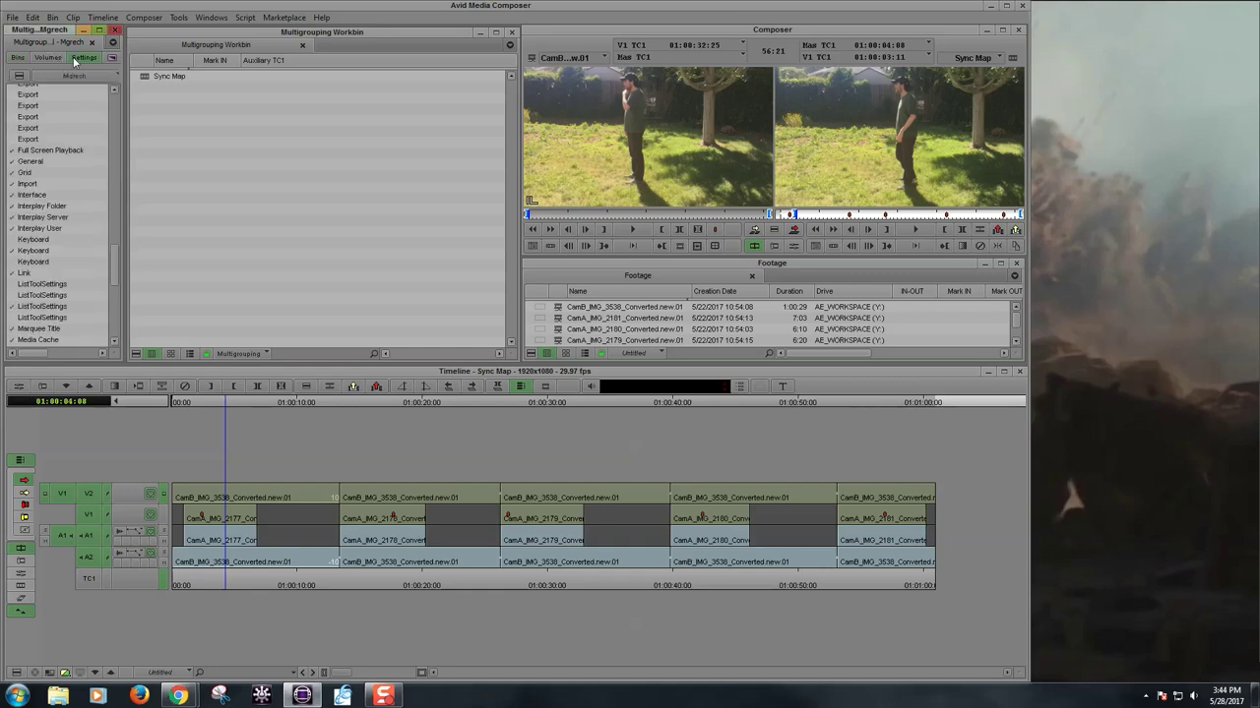
left_click(37, 262)
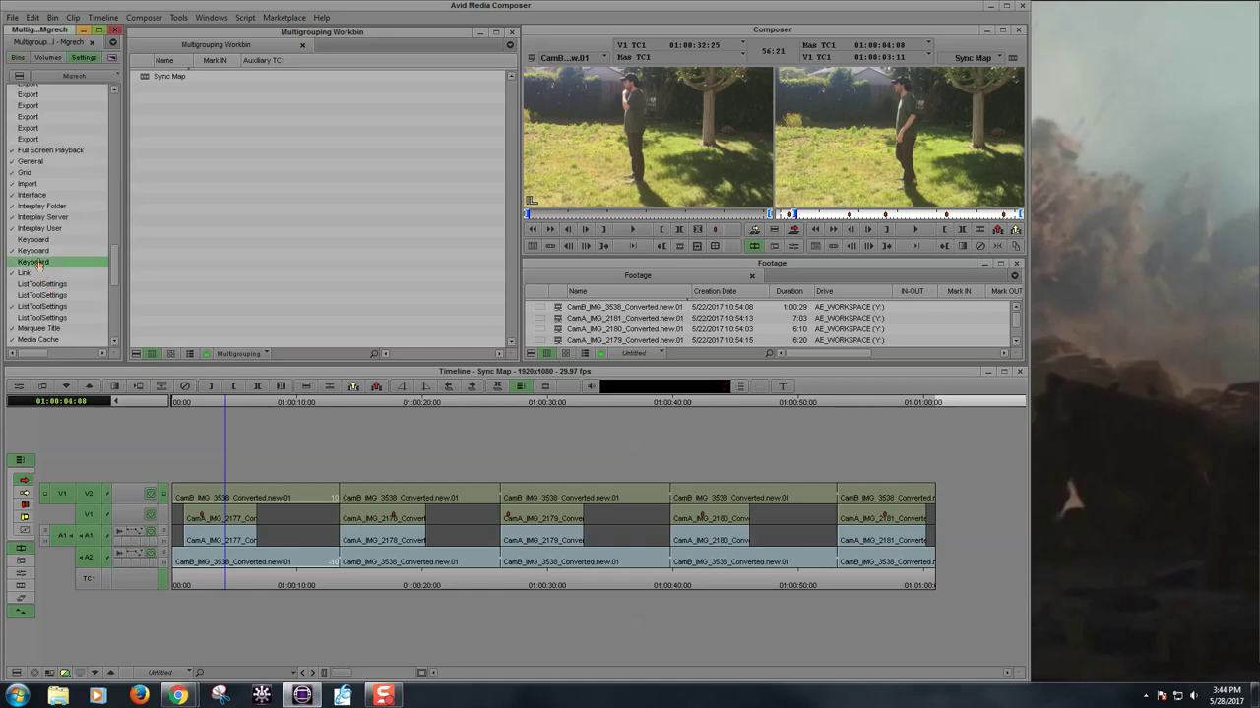
scroll(36, 264, "right", 5)
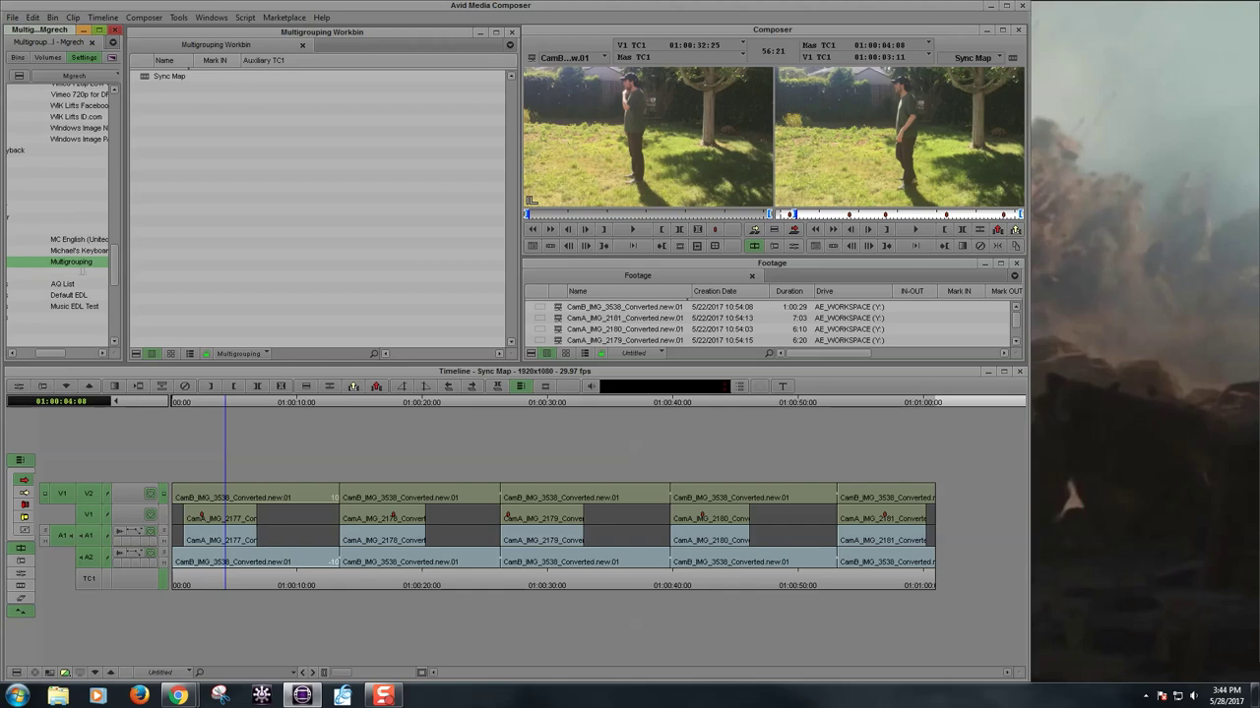
scroll(66, 289, "left", 5)
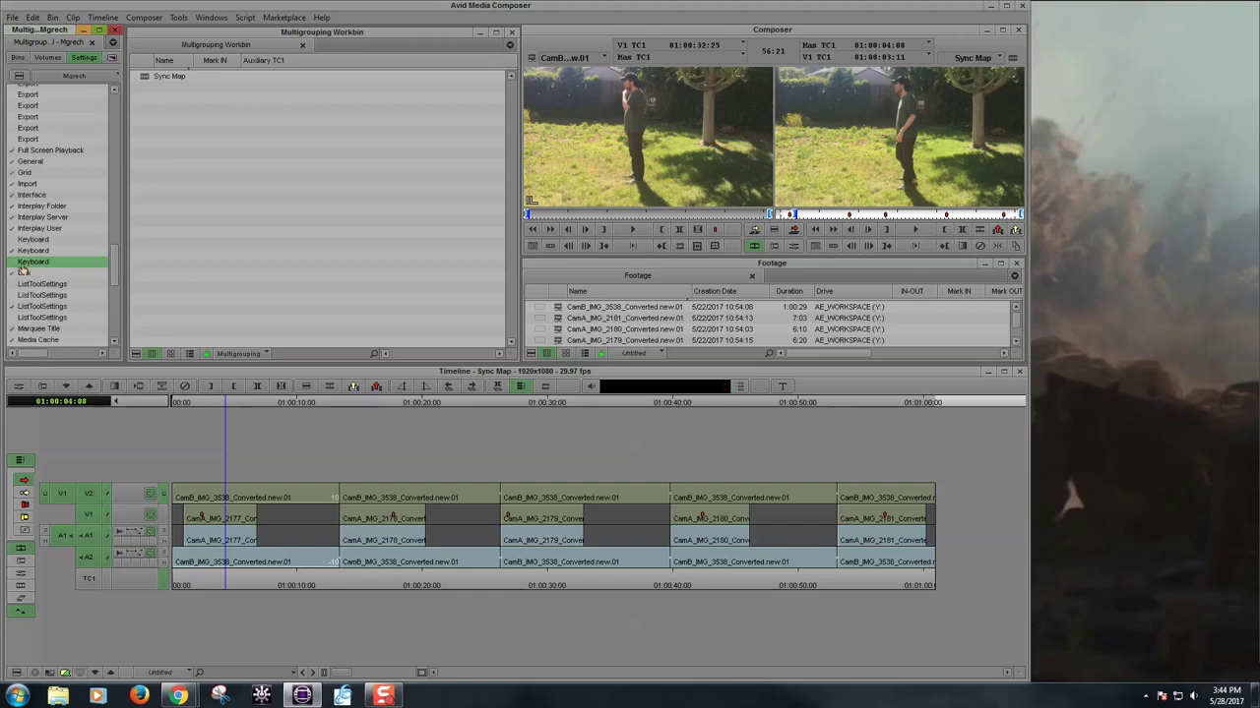
left_click(20, 57)
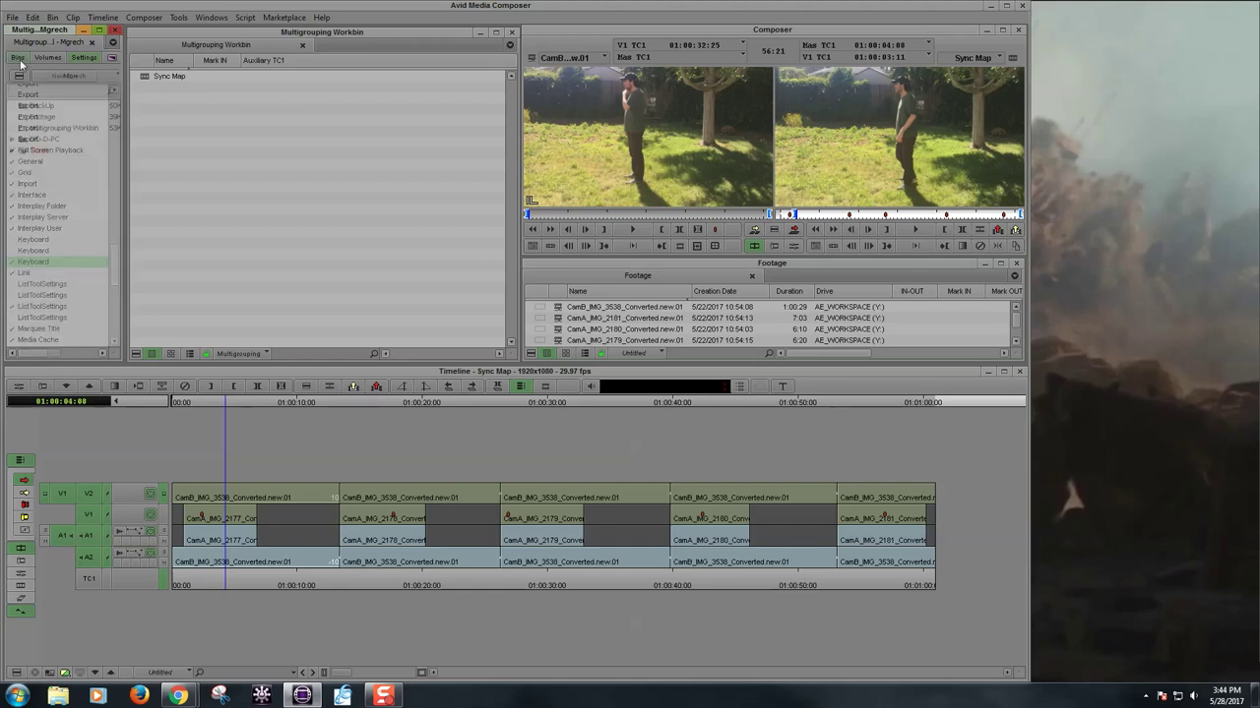
right_click(964, 44)
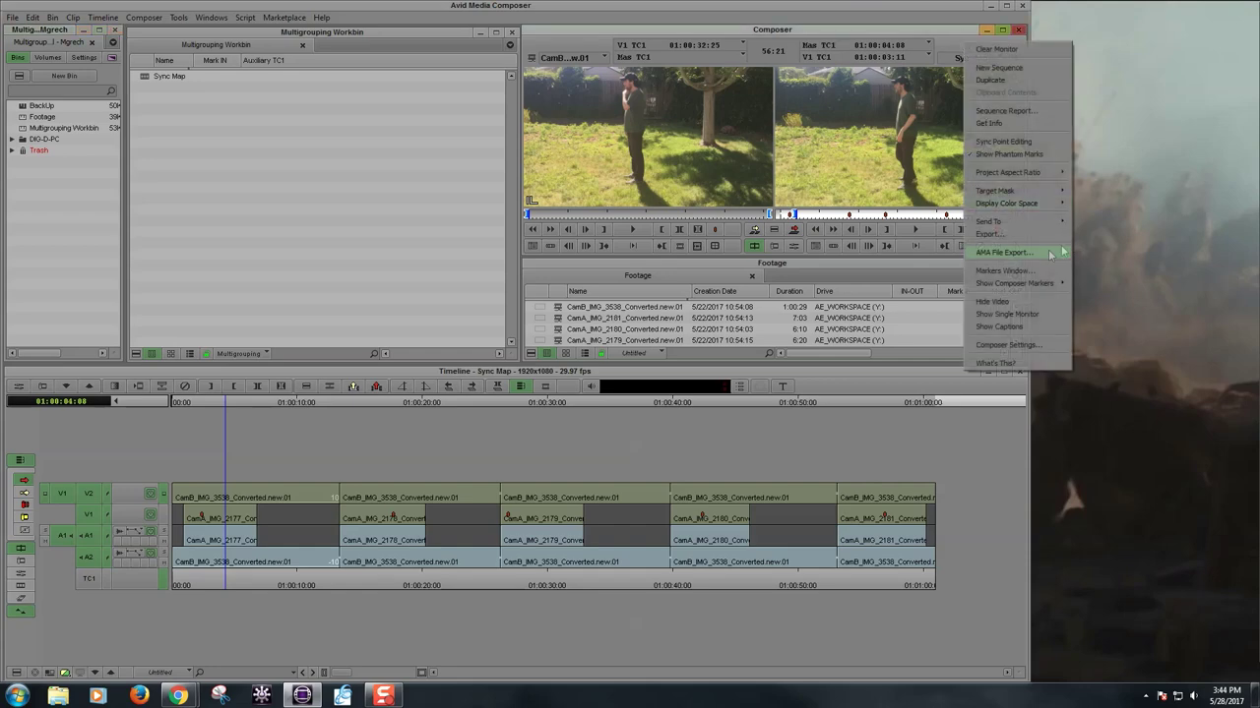
- Review Composer FF/REW and Edit settings, then select Sync Map in the Multigrouping Workbin
left_click(1012, 344)
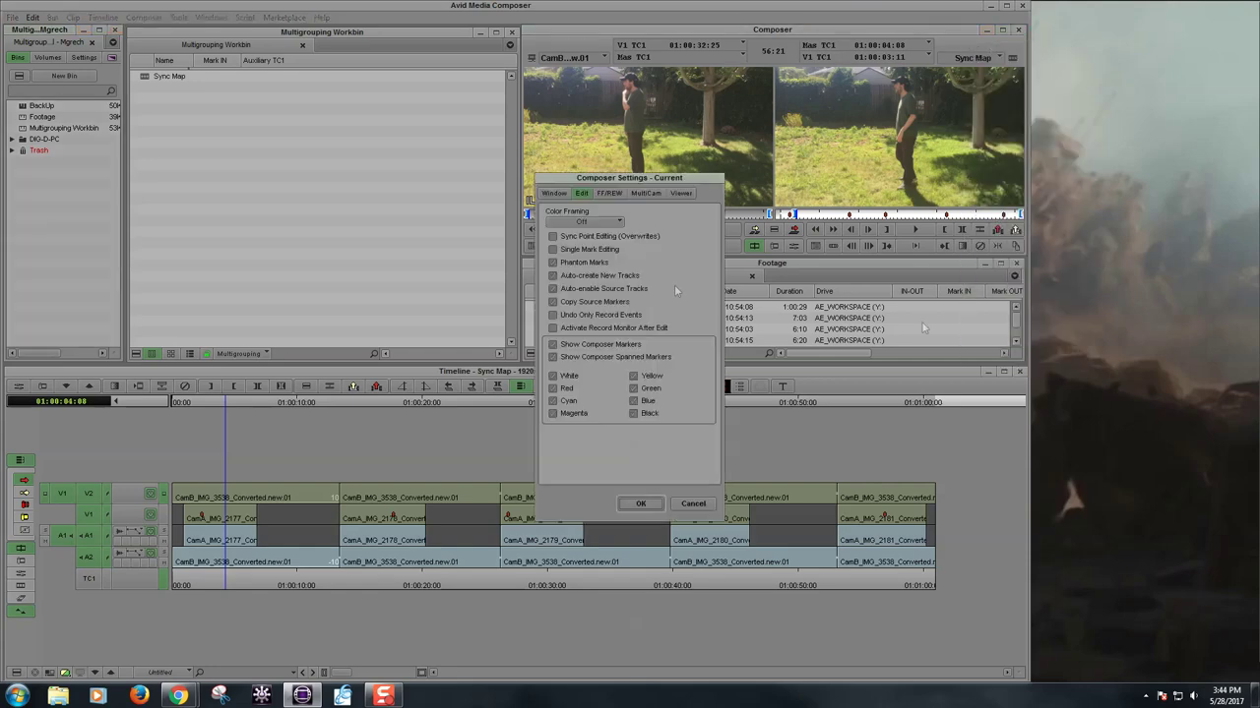
left_click(610, 193)
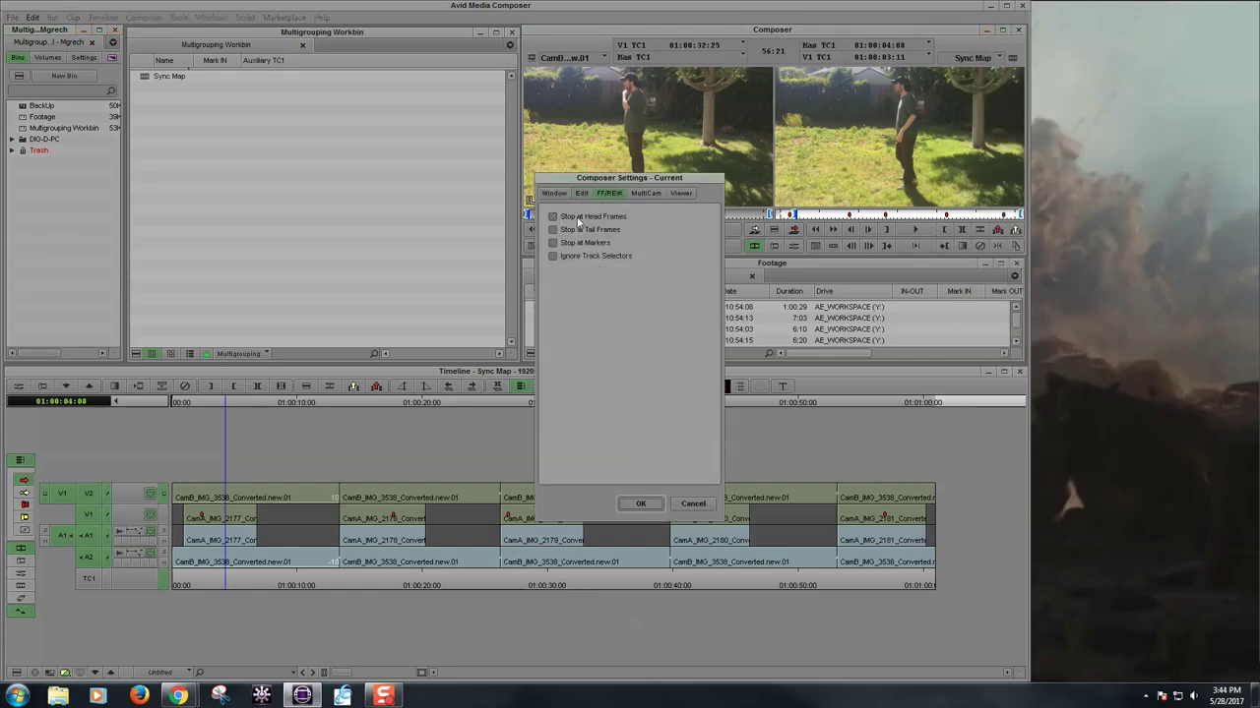
left_click(582, 193)
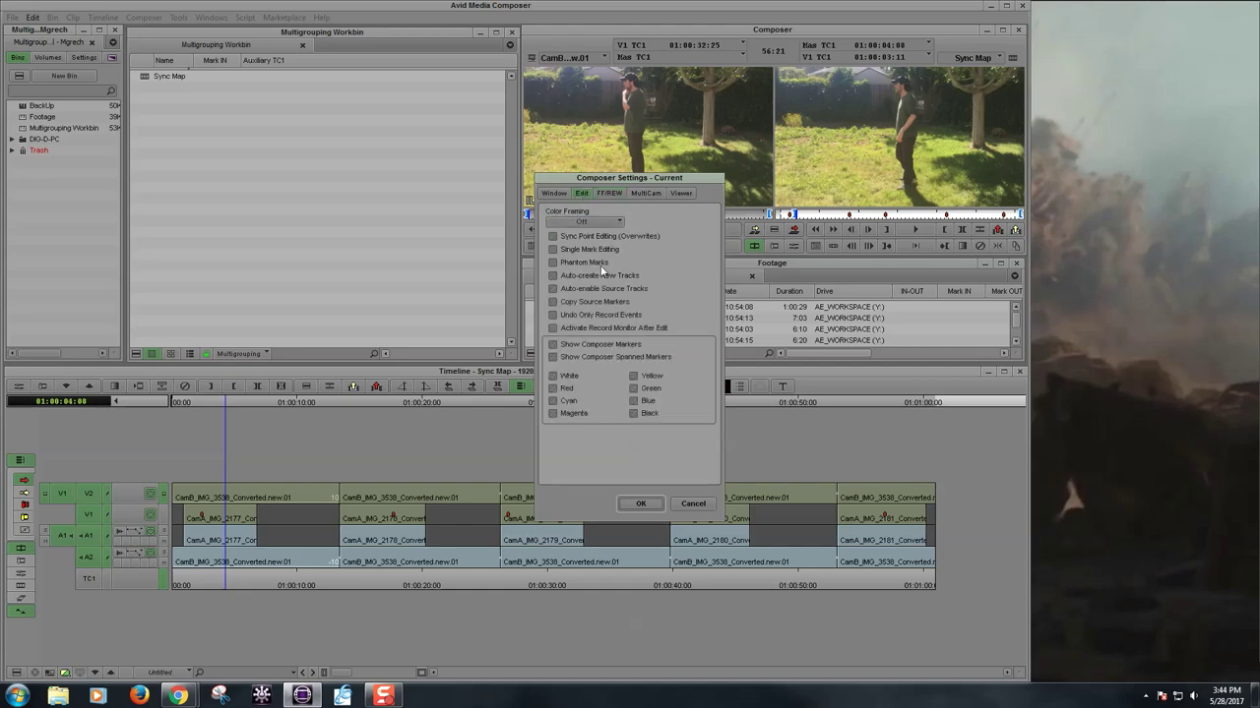
left_click(640, 504)
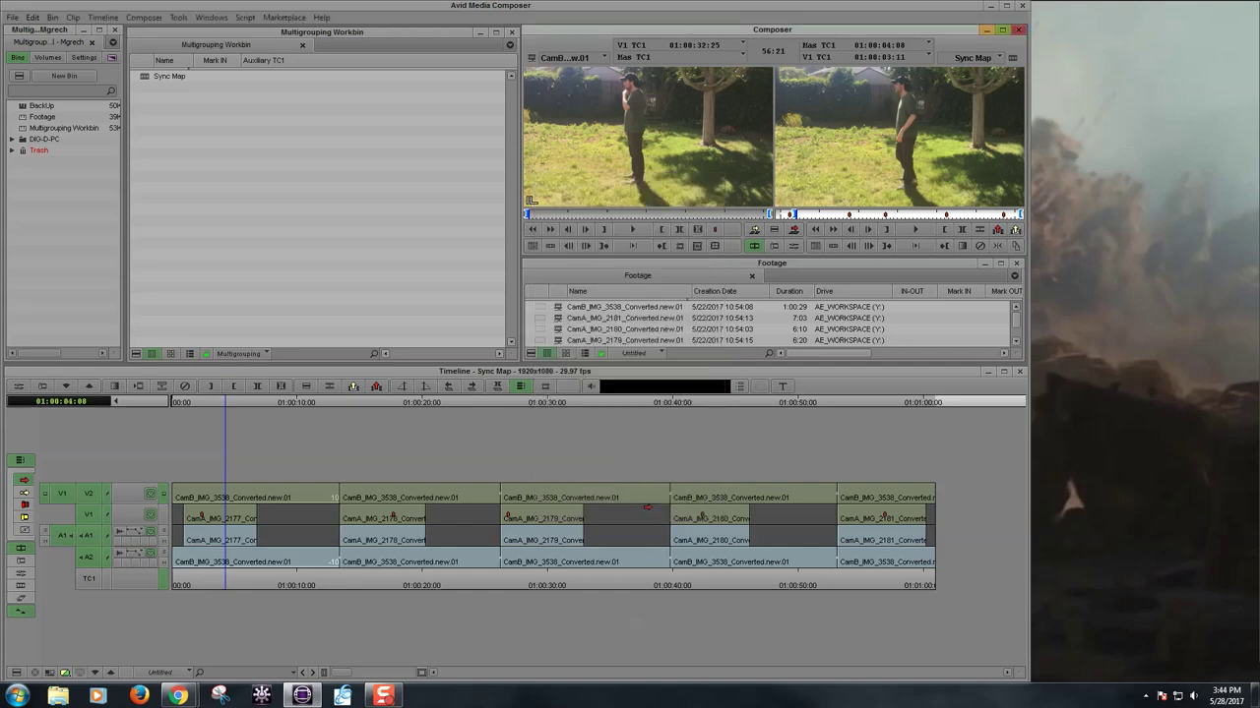
left_click(254, 118)
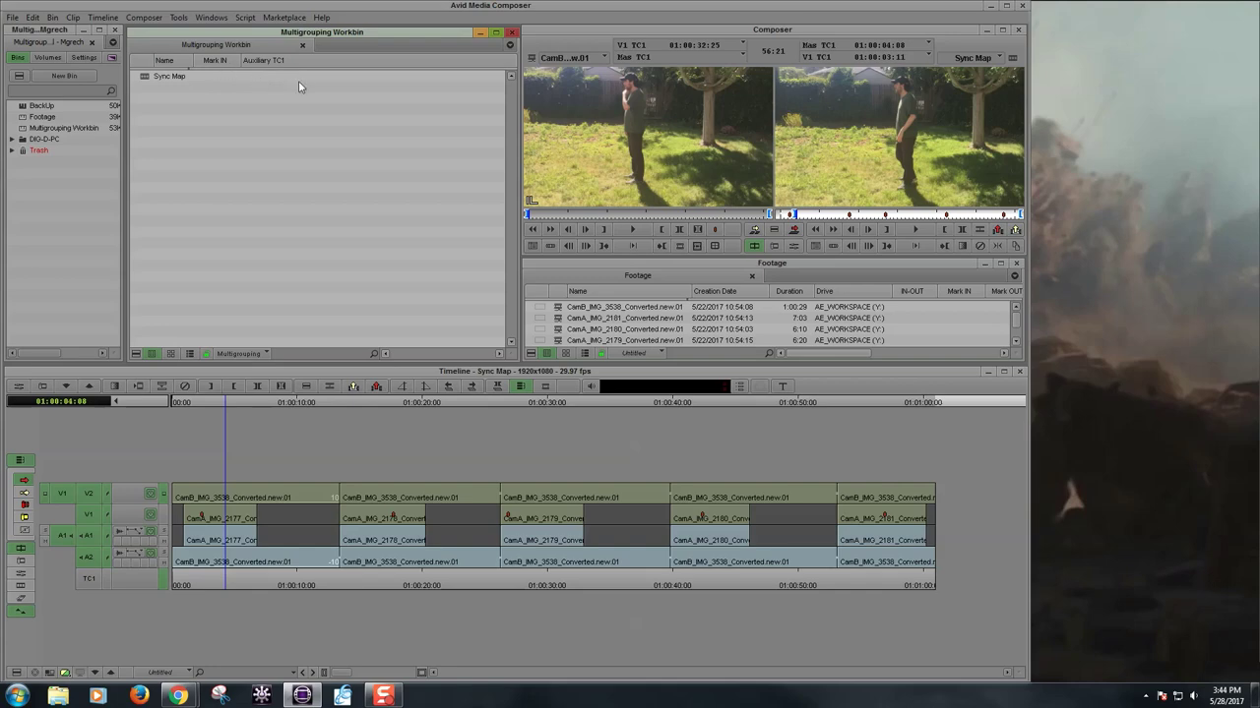
left_click(148, 78)
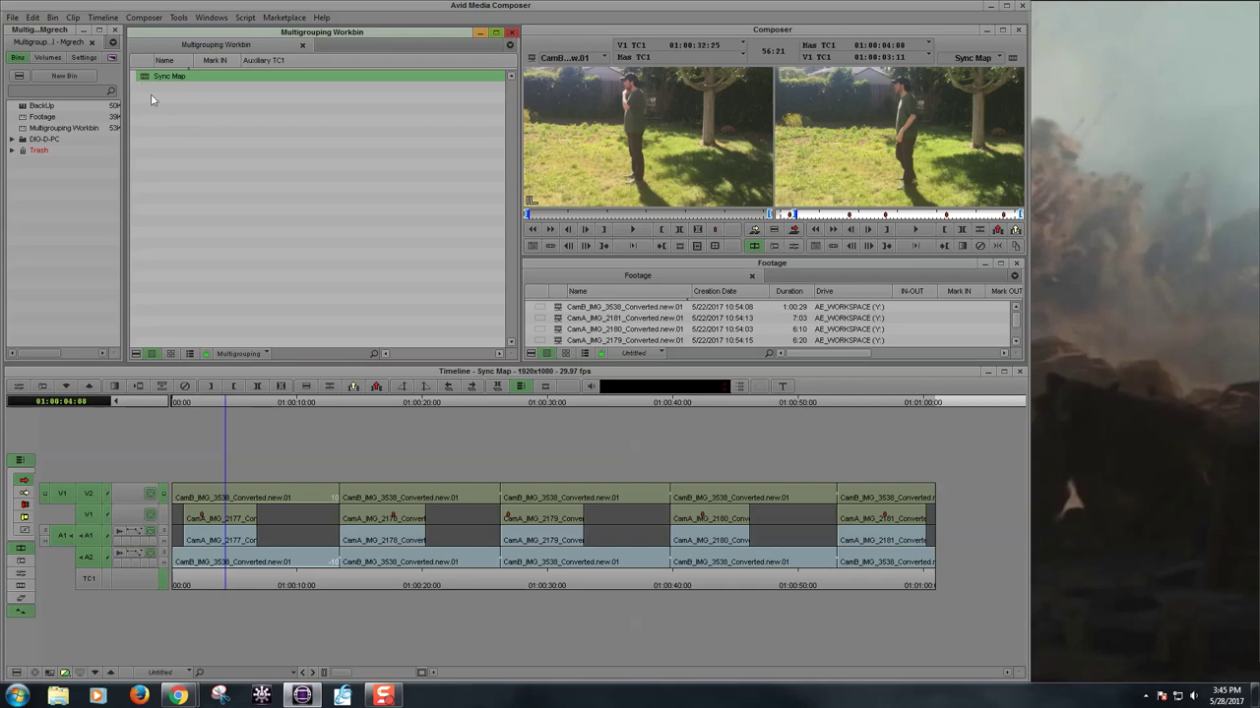
- Deselect the Sync Map sequence in the Multigrouping Workbin
left_click(194, 102)
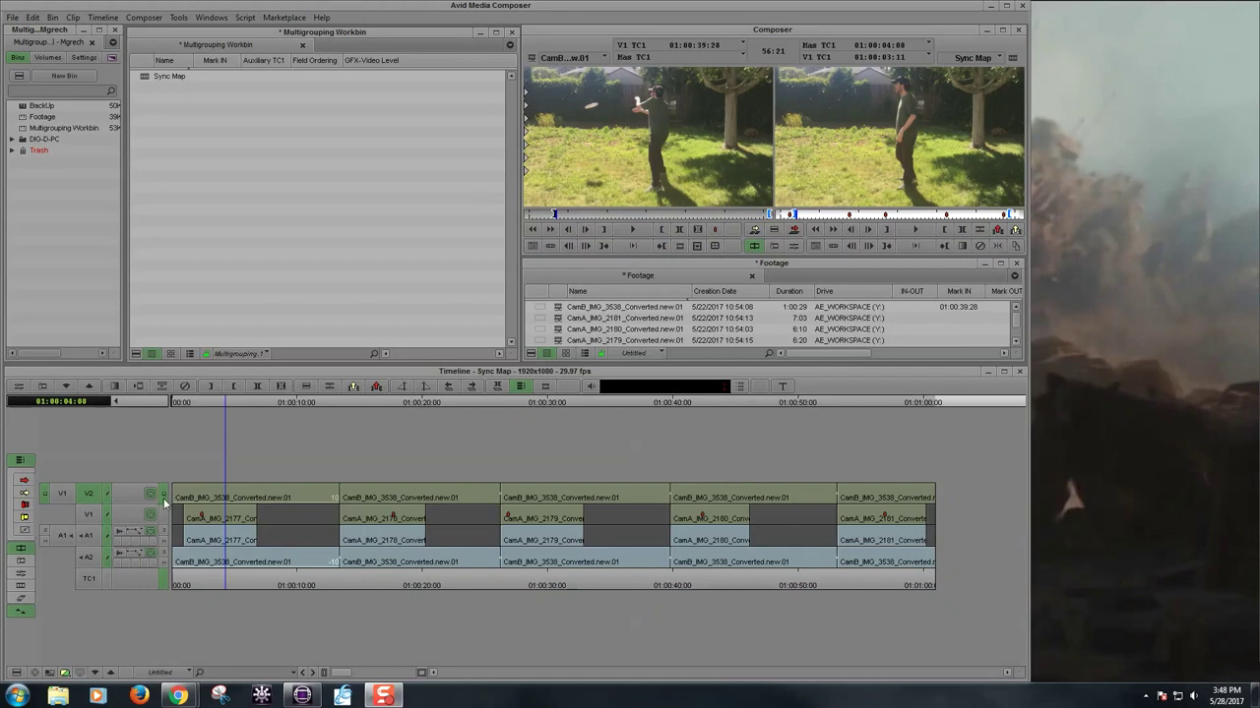
- Match track V2 to the other tracks and park at 01:00:04:01, then view the desktop scripts
left_click(167, 502)
key("j")
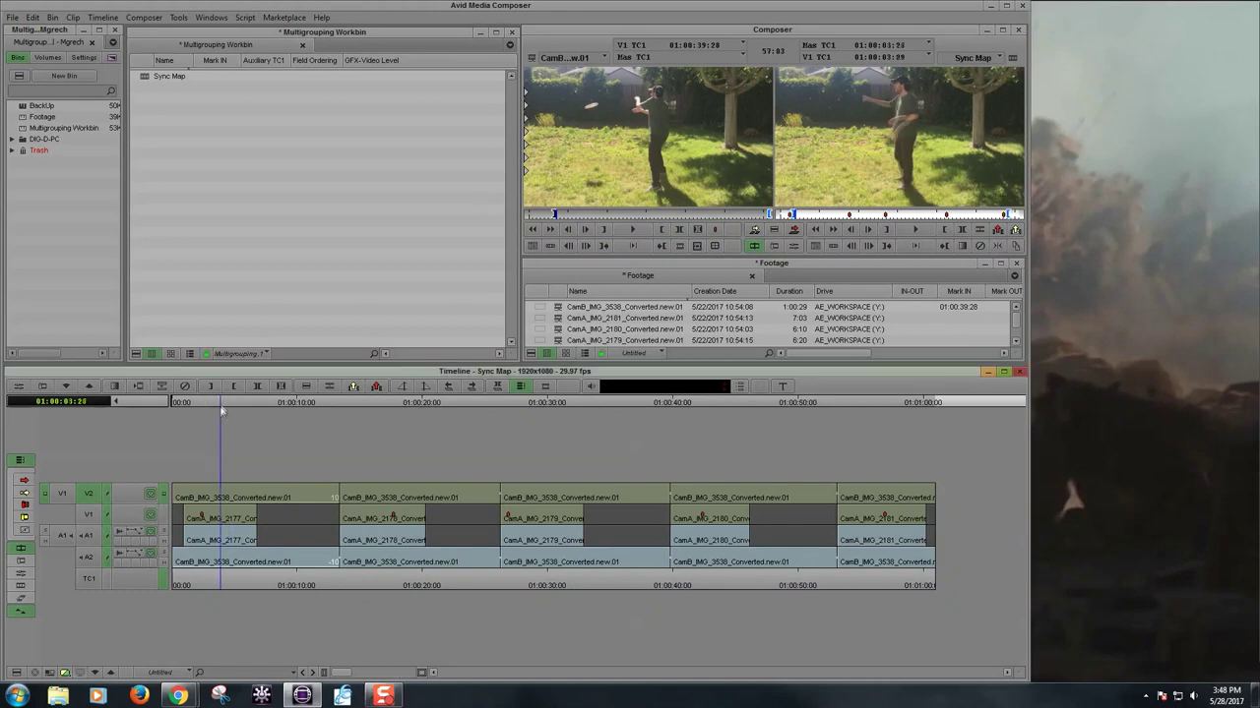
left_click(164, 496)
left_click(223, 407)
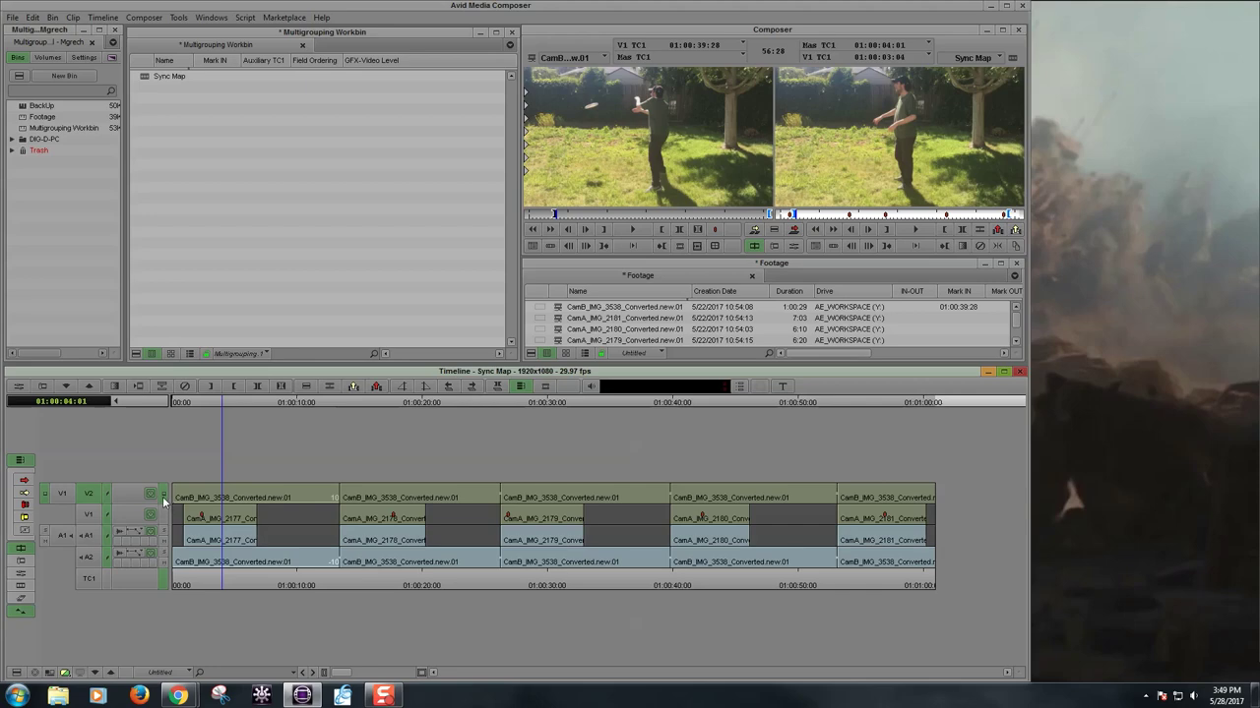
left_click(165, 495)
left_click(1158, 456)
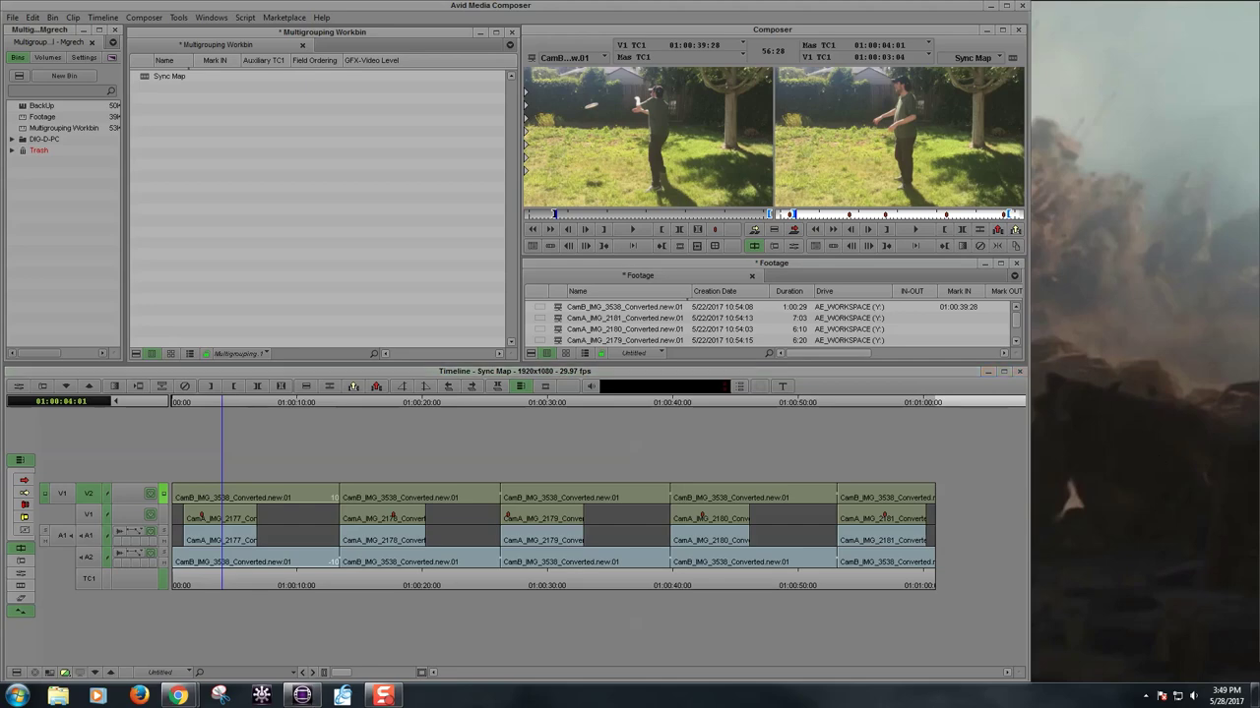
key("ctrl+v")
- Launch the Multigrouping_Automated_v4_Numpad script from its desktop icon
left_click(1168, 296)
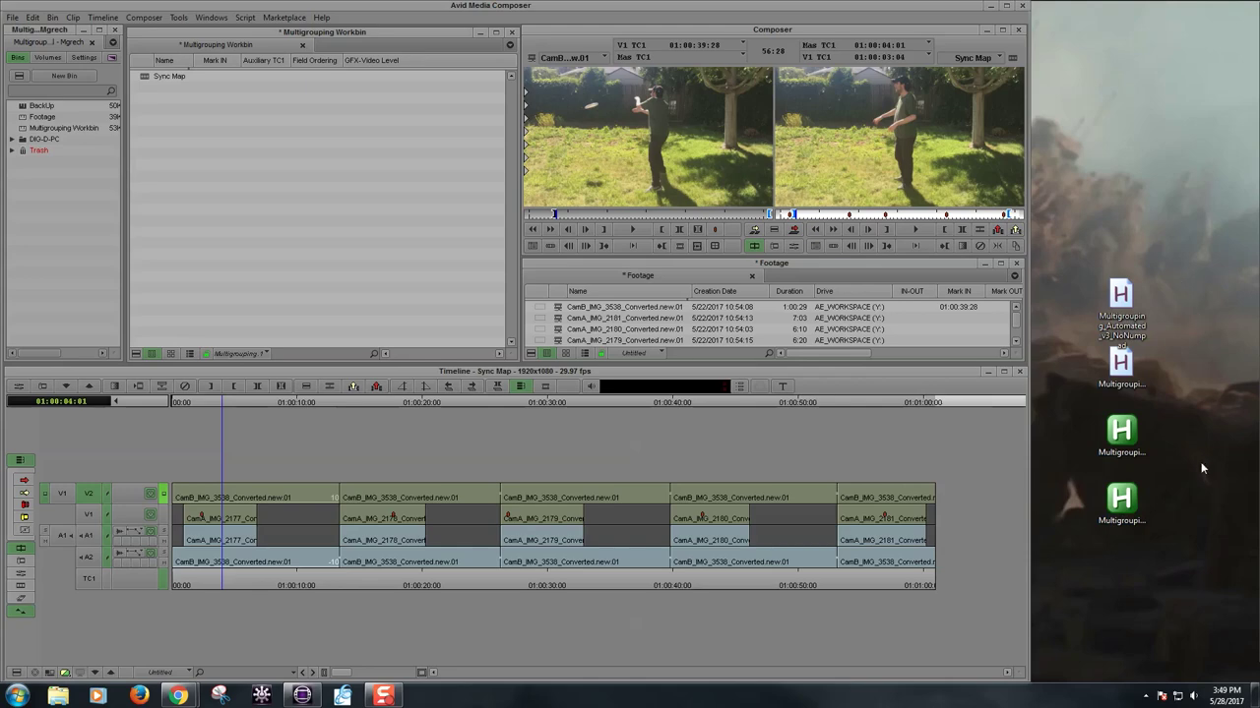
left_click_drag(1150, 415, 1083, 538)
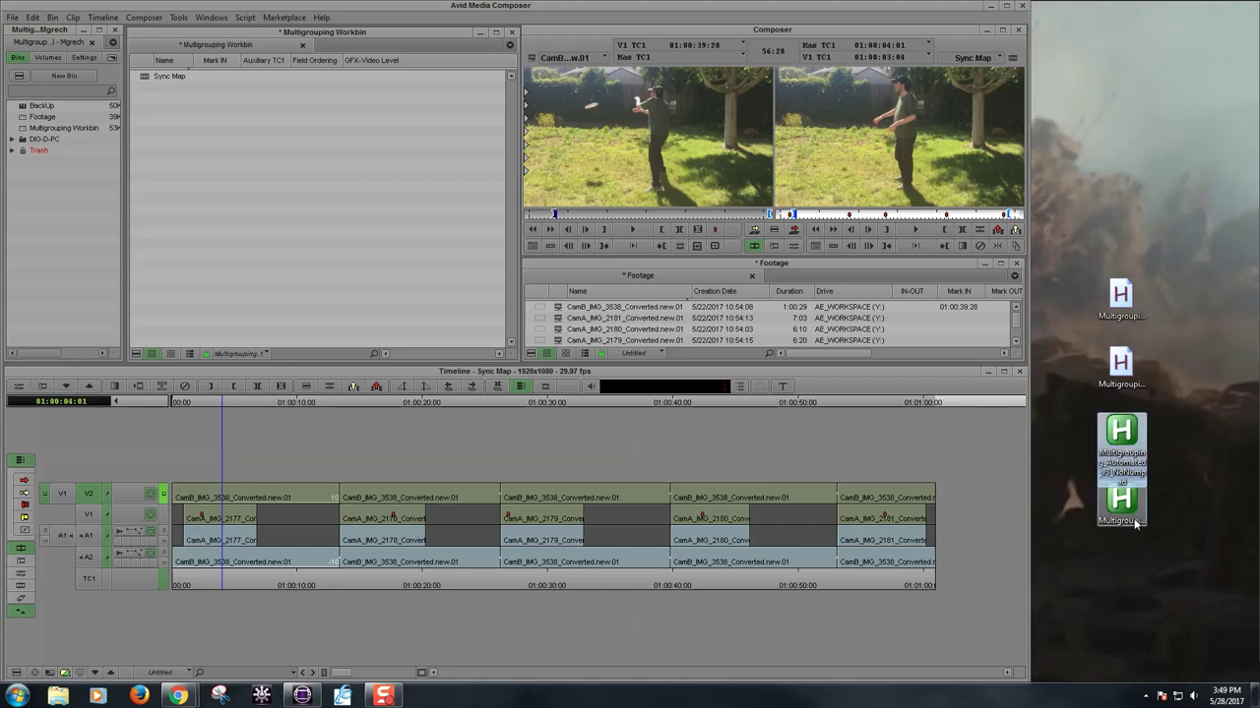
key("Down")
left_click(1179, 447)
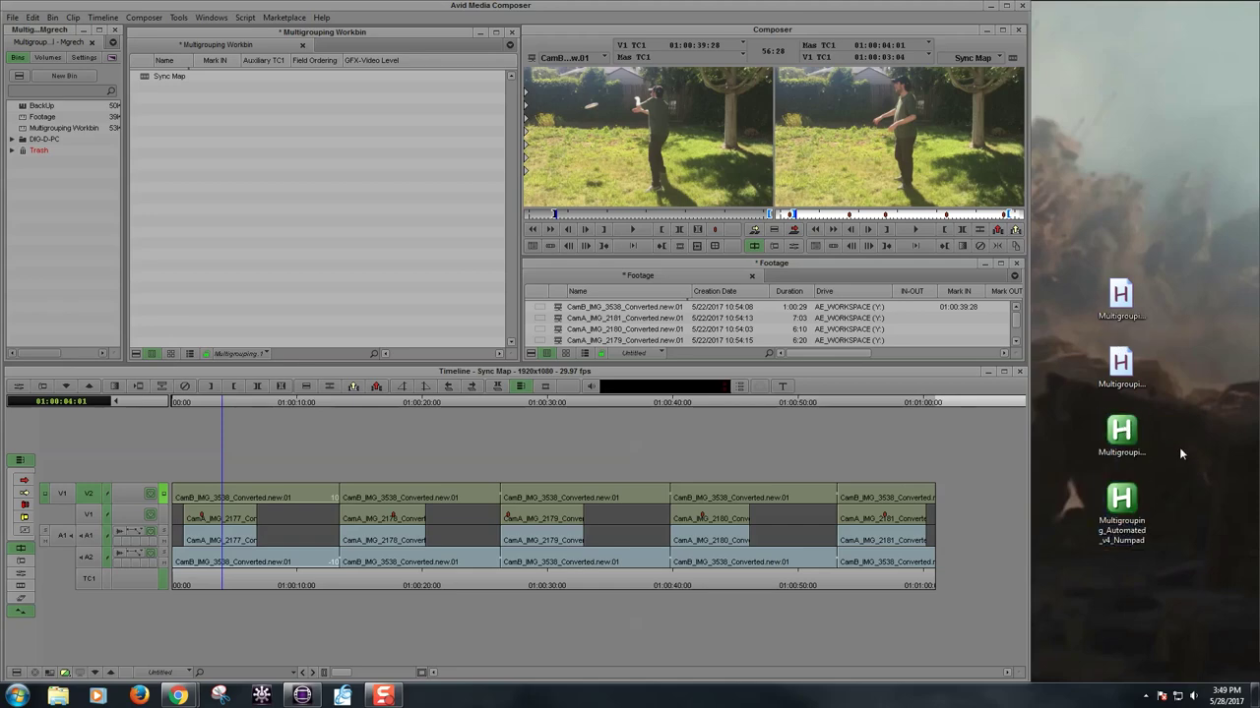
double_click(1139, 504)
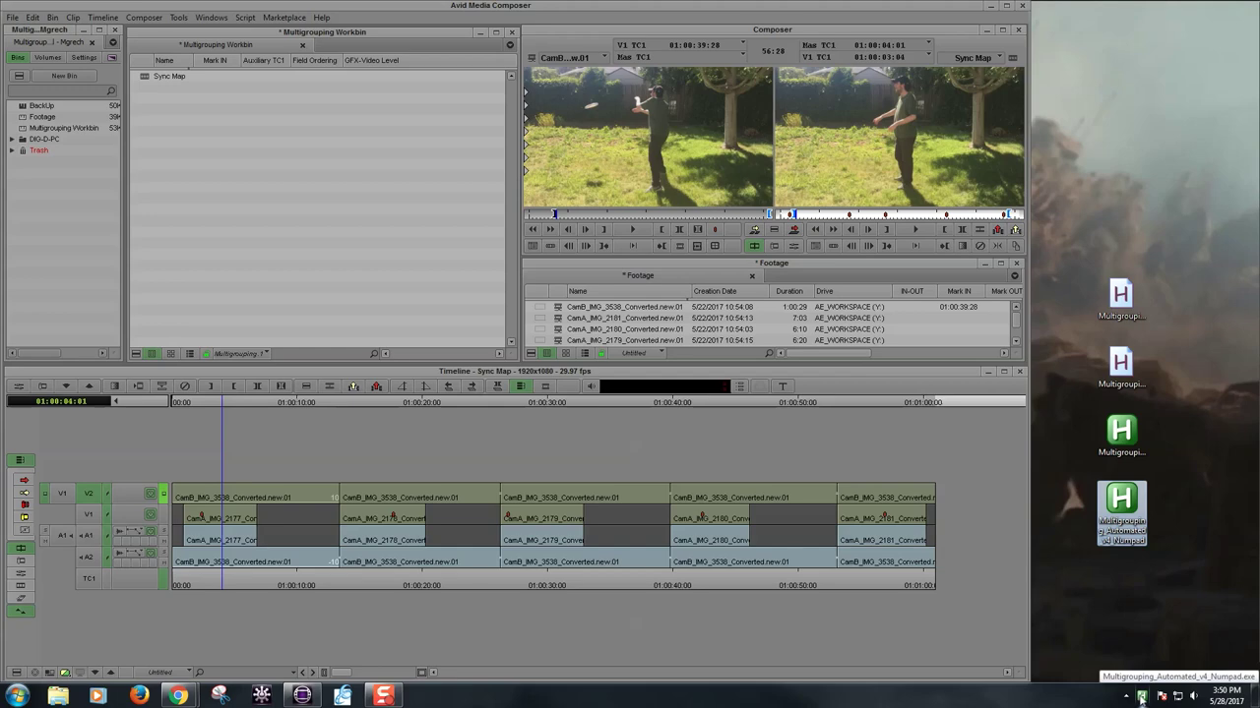
- Exit both running AutoHotkey scripts from their system tray icons
right_click(1141, 700)
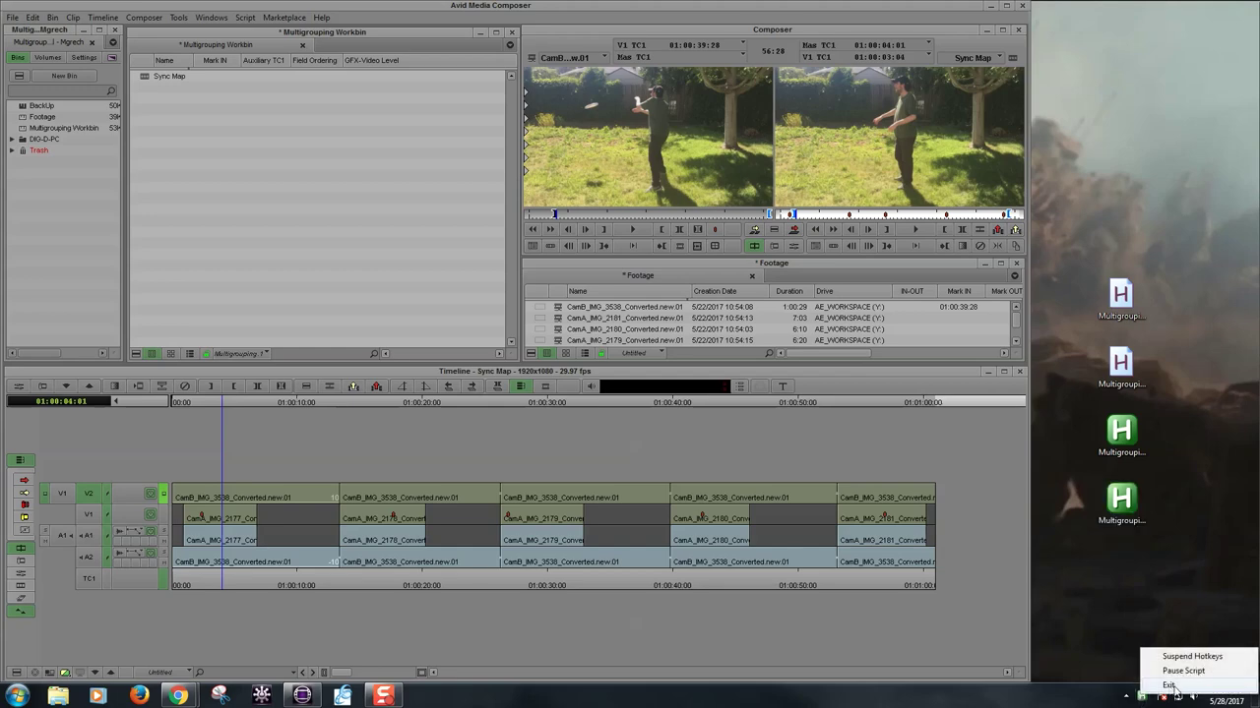
left_click(1168, 686)
left_click(1126, 700)
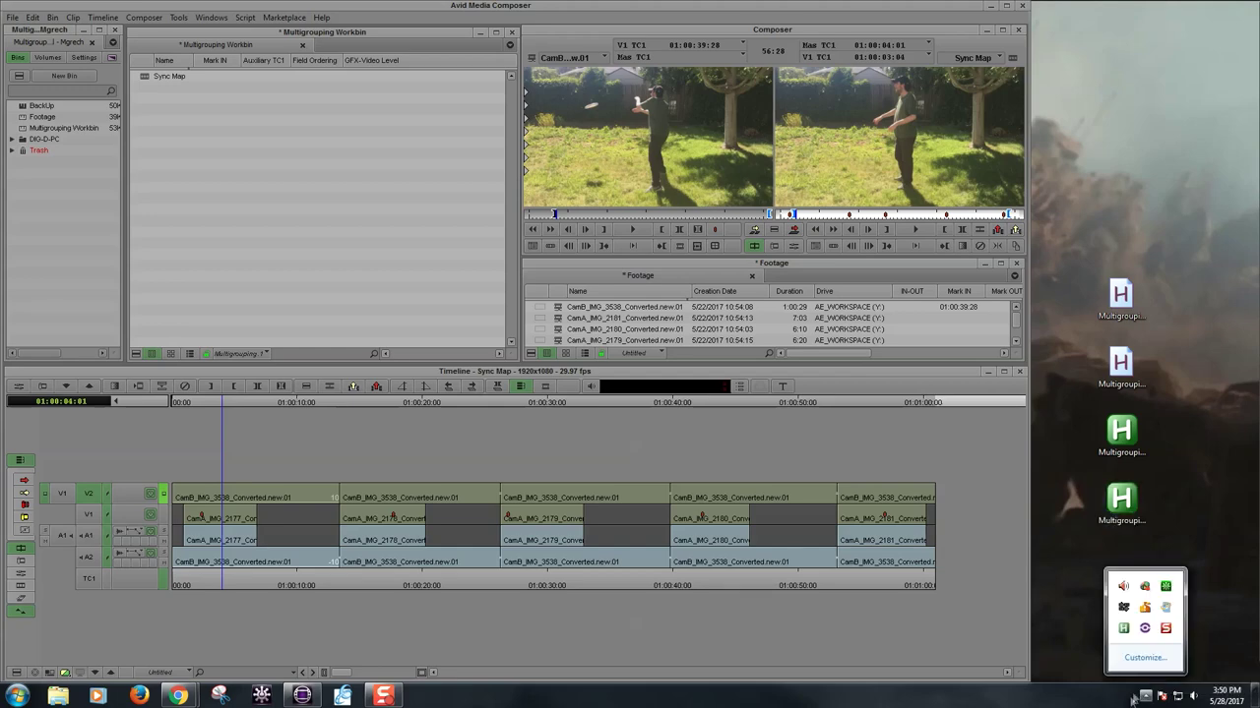
right_click(1124, 629)
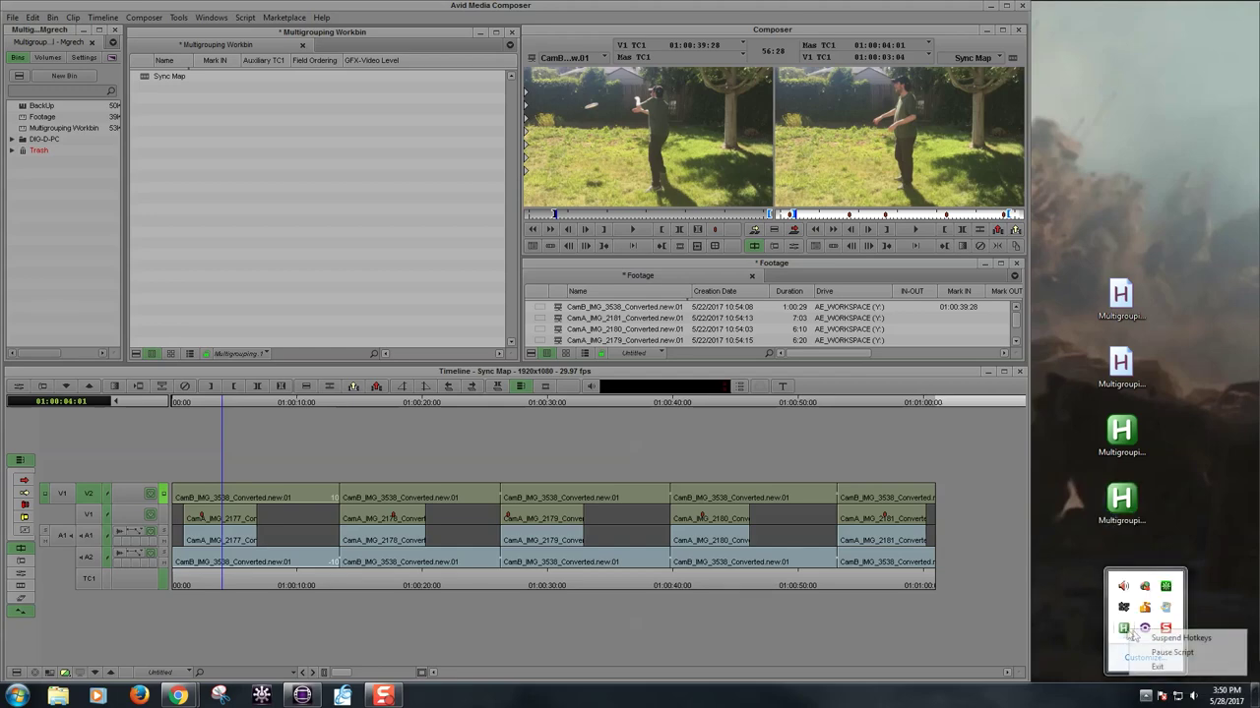
left_click(1163, 668)
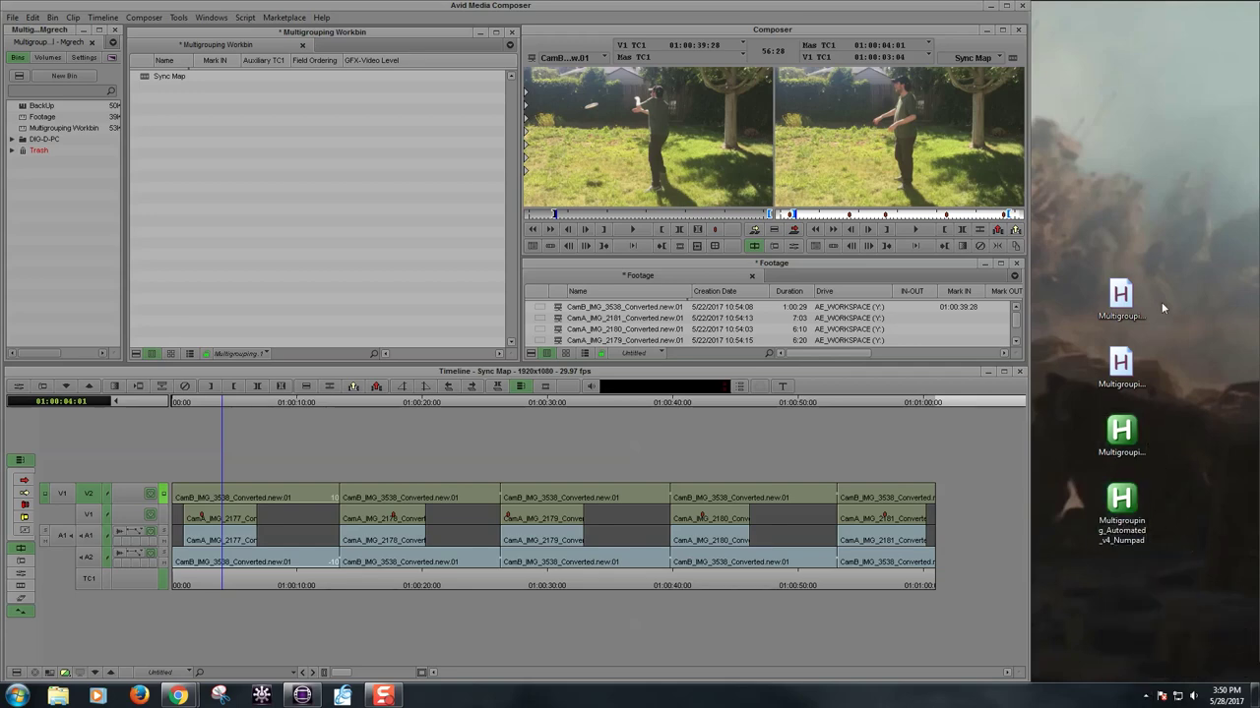
- Bring up the context menu of the second multigrouping script file on the desktop
right_click(1060, 202)
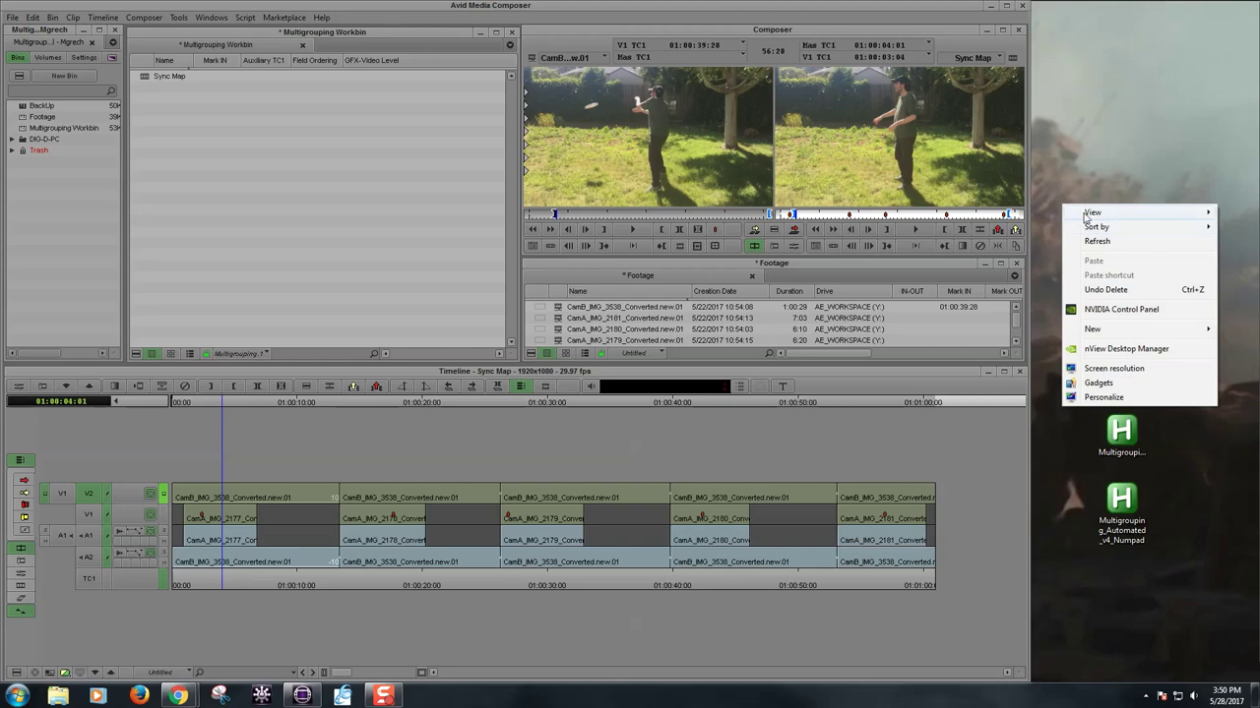
mouse_move(1092, 328)
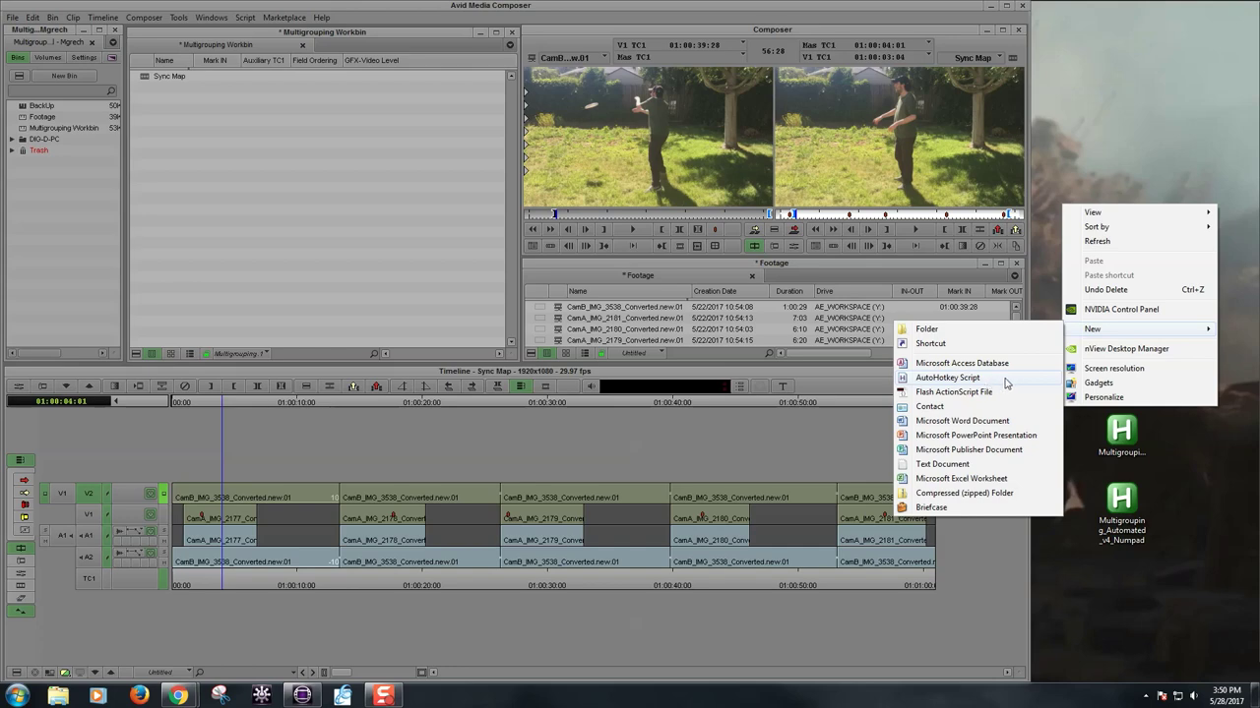
left_click(1049, 296)
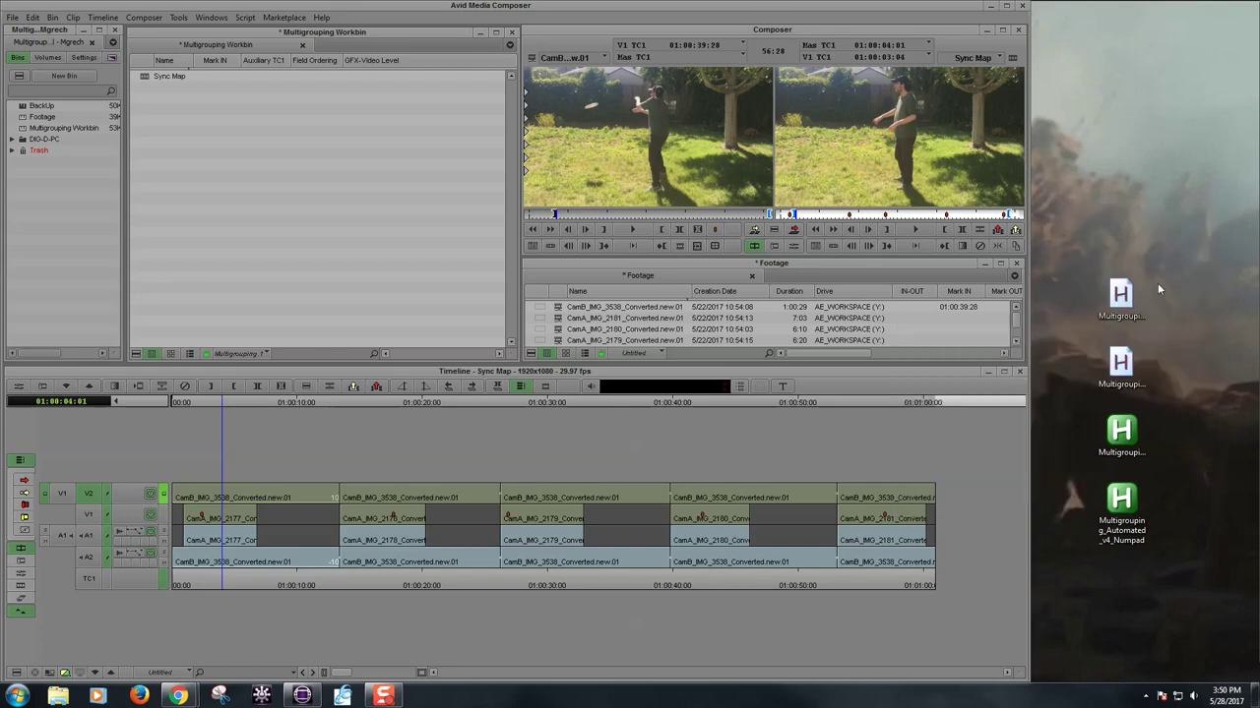
left_click(1124, 354)
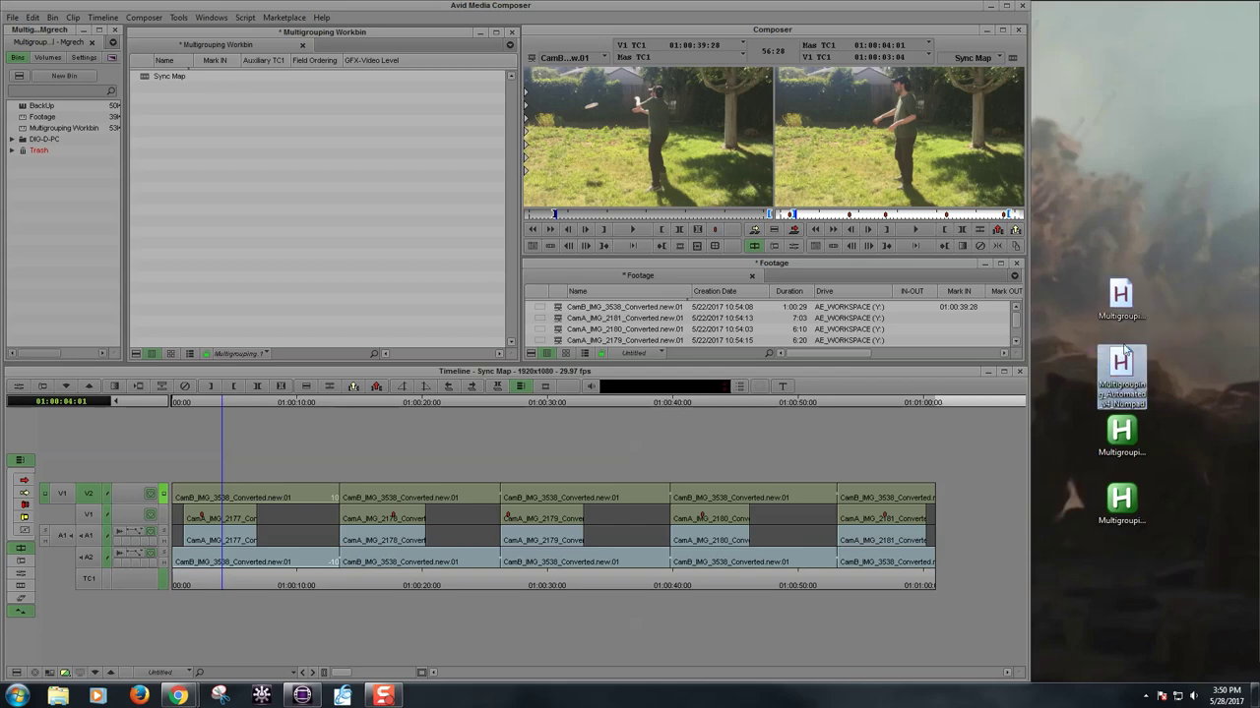
key("Up")
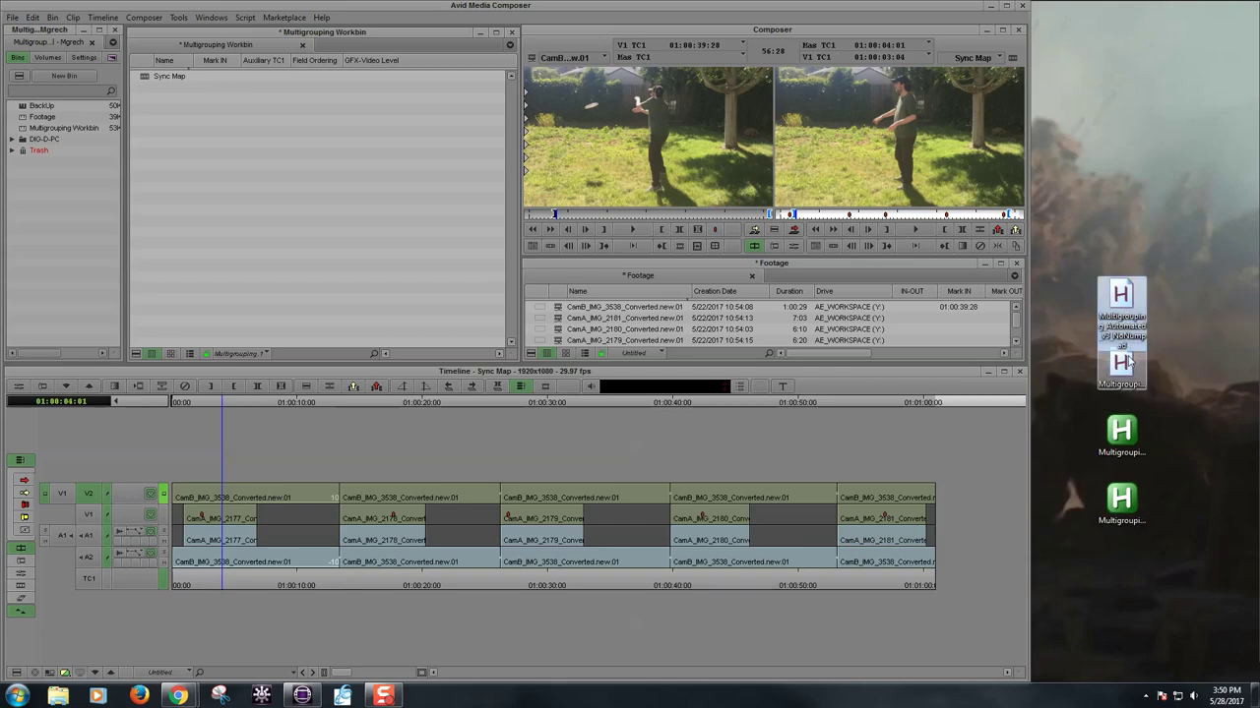
left_click(1128, 362)
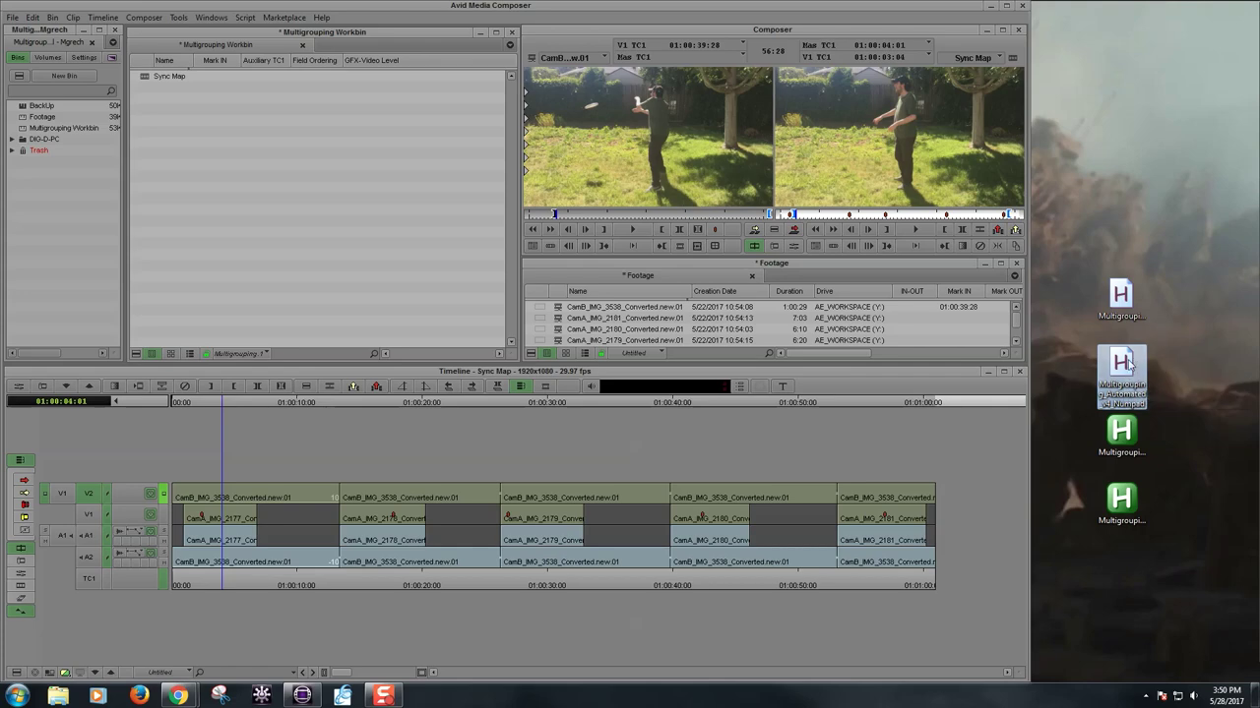
right_click(1130, 358)
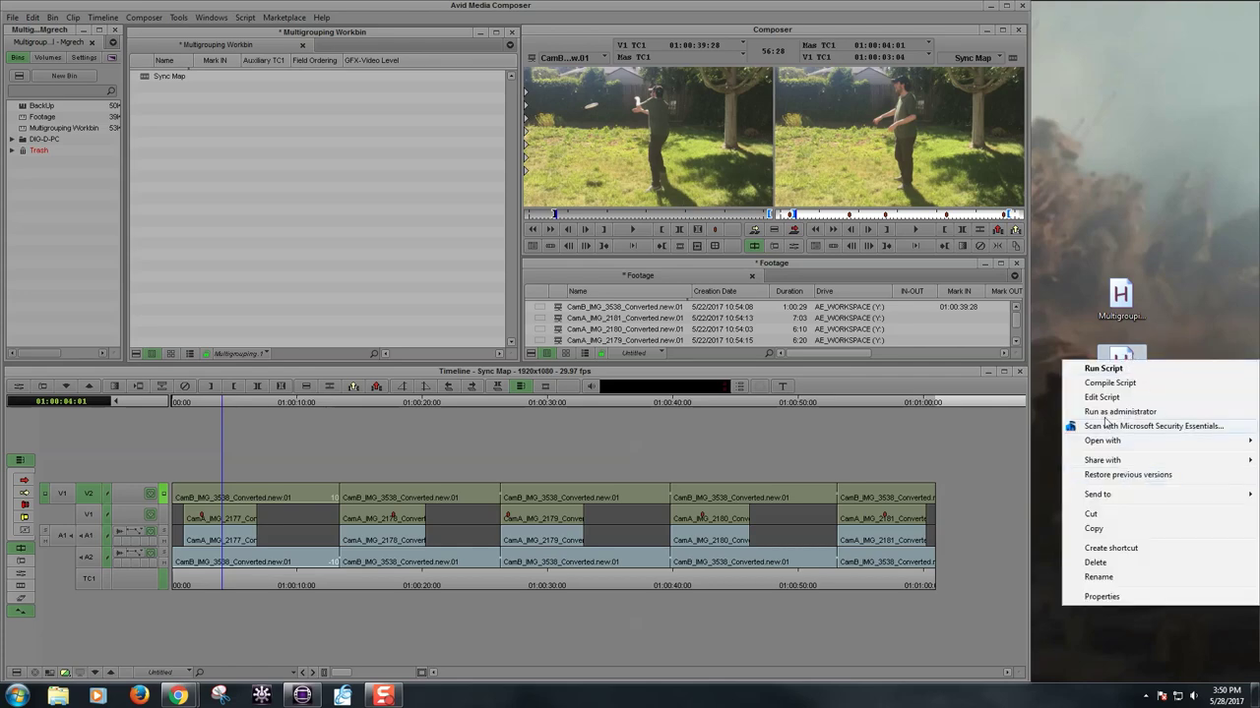
- Open the v4 multigrouping .ahk script in Notepad, docked at the right screen edge
left_click(1103, 398)
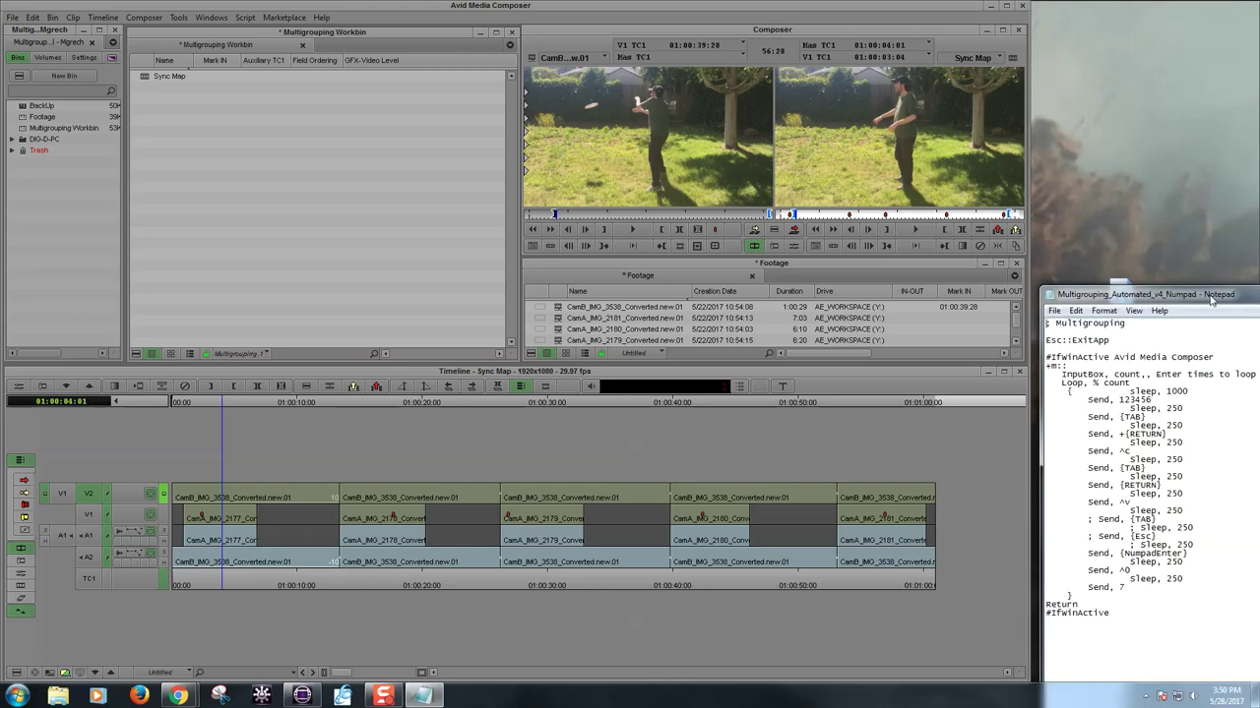
left_click_drag(1131, 295, 692, 209)
left_click_drag(1078, 252, 1145, 553)
left_click_drag(1122, 502, 1207, 497)
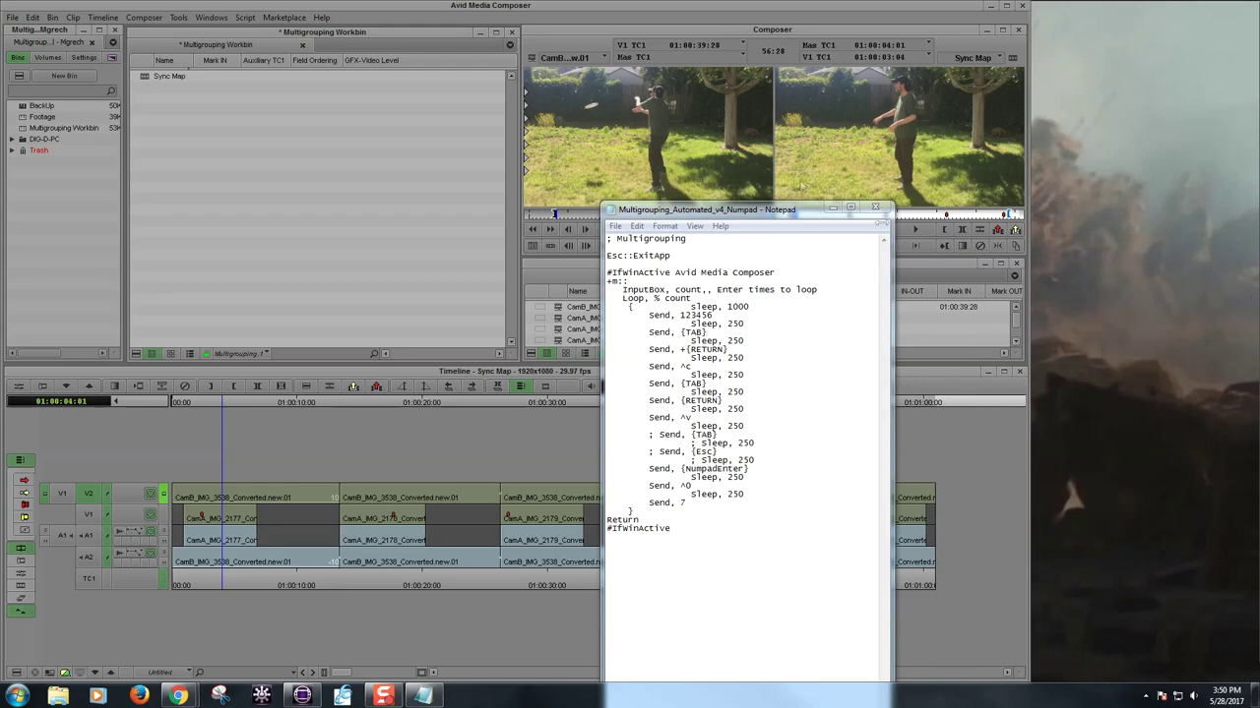
left_click_drag(775, 210, 1206, 21)
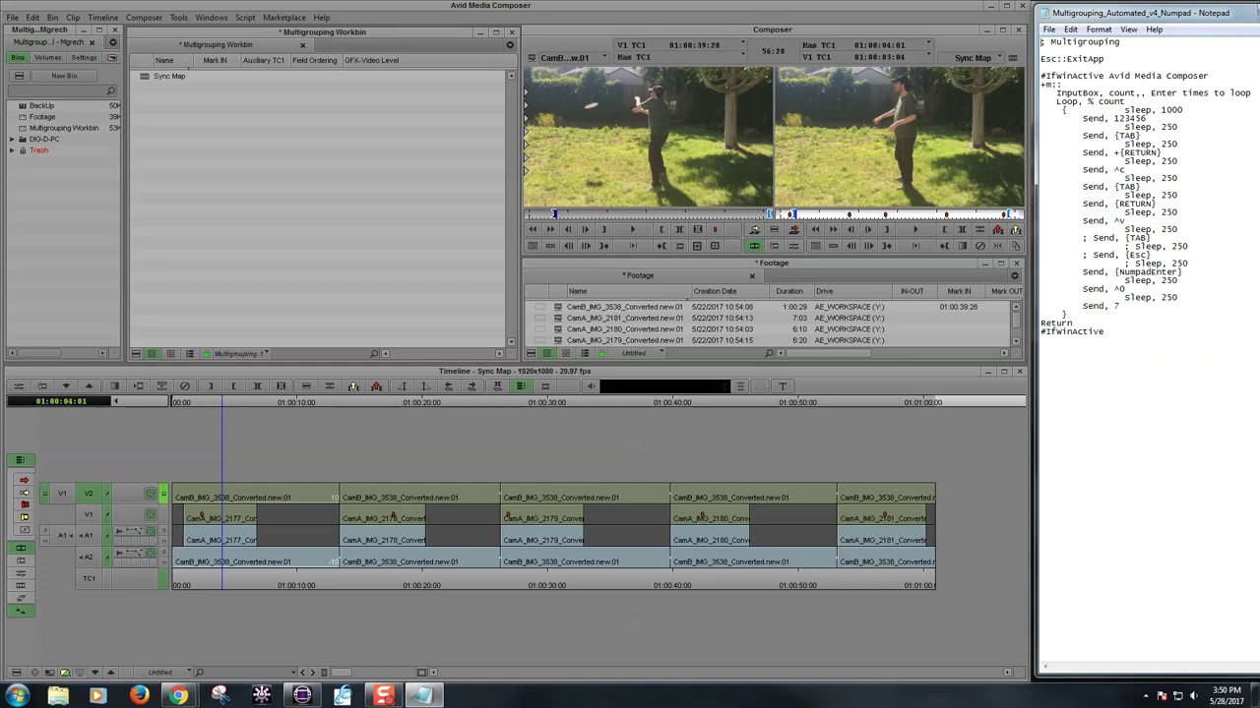
left_click_drag(1259, 125, 1250, 125)
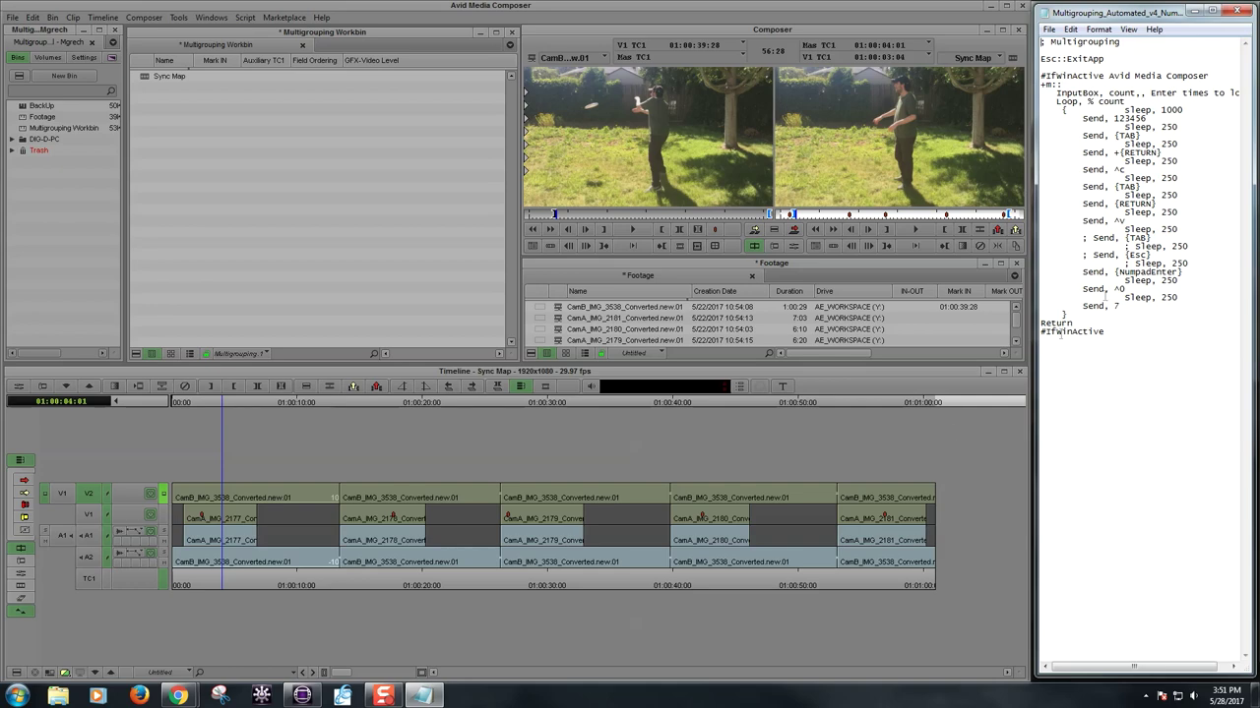
left_click_drag(1125, 109, 1184, 109)
left_click(1128, 109)
left_click(1059, 44)
mouse_move(1051, 42)
left_mouse_down()
mouse_move(1131, 42)
mouse_move(1045, 48)
left_mouse_up()
left_click_drag(1082, 238, 1193, 262)
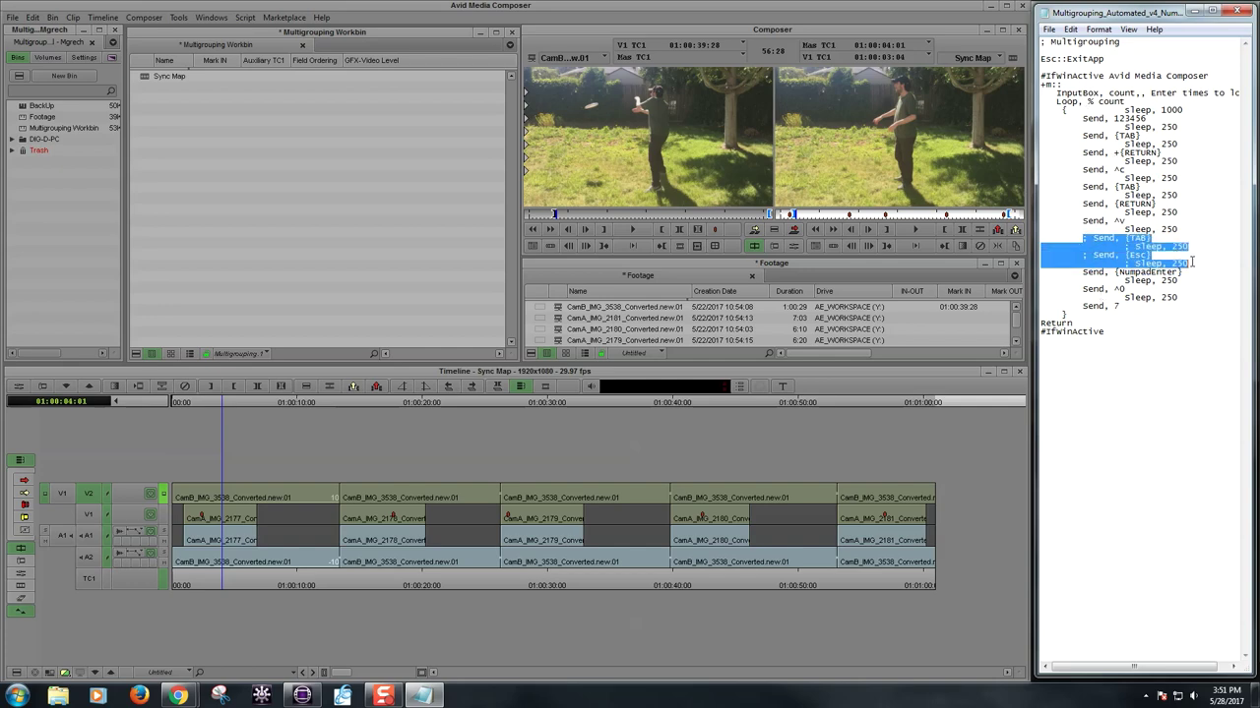
left_click(1093, 45)
left_click_drag(1128, 42, 1040, 42)
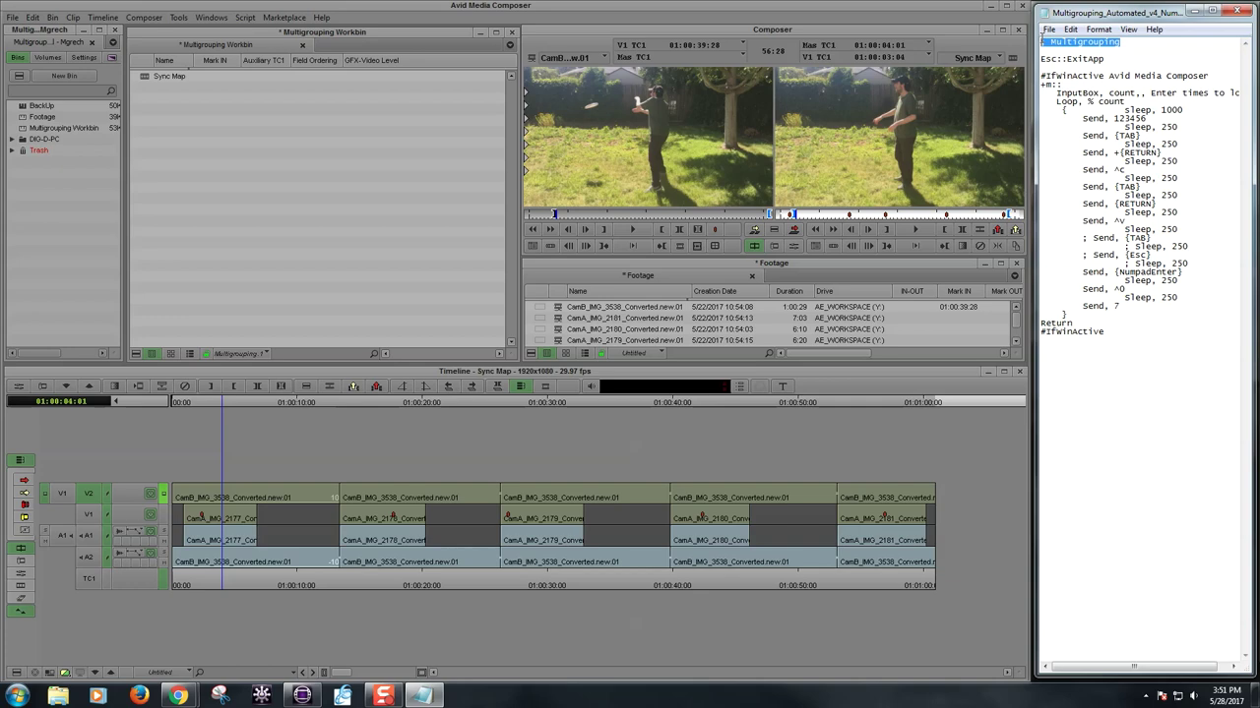
left_click(1094, 42)
left_click_drag(1041, 59, 1112, 61)
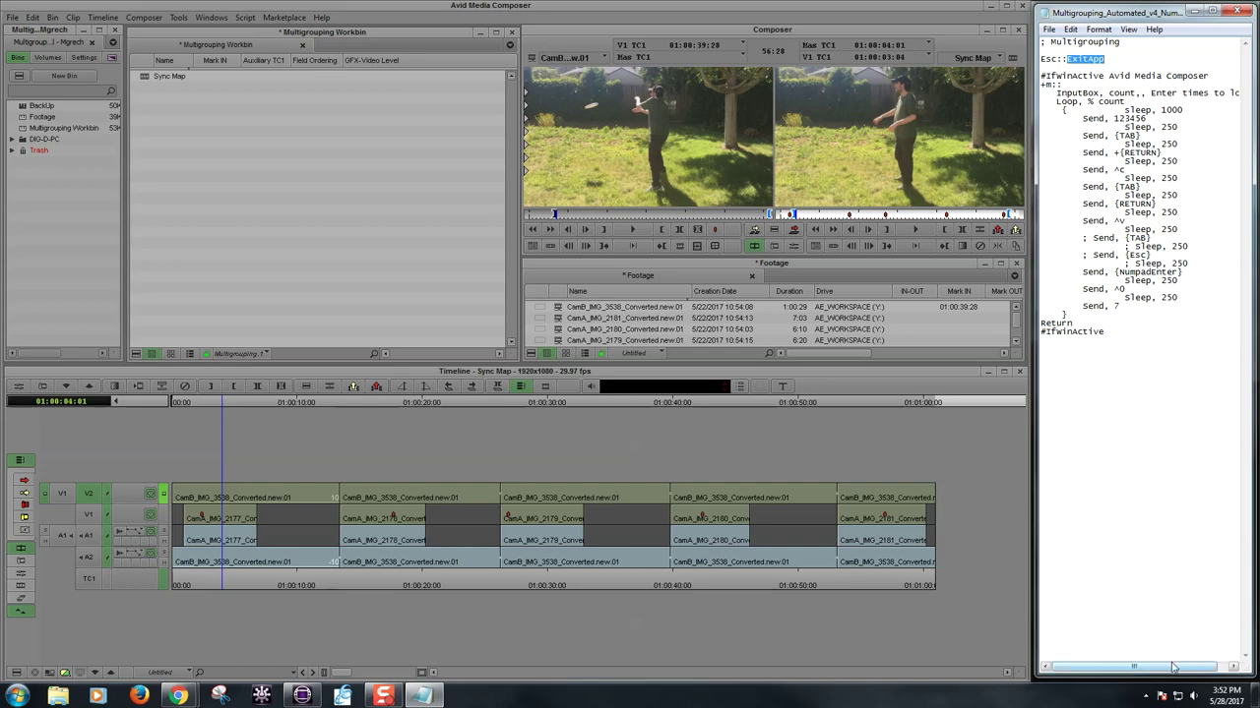
left_click(1146, 697)
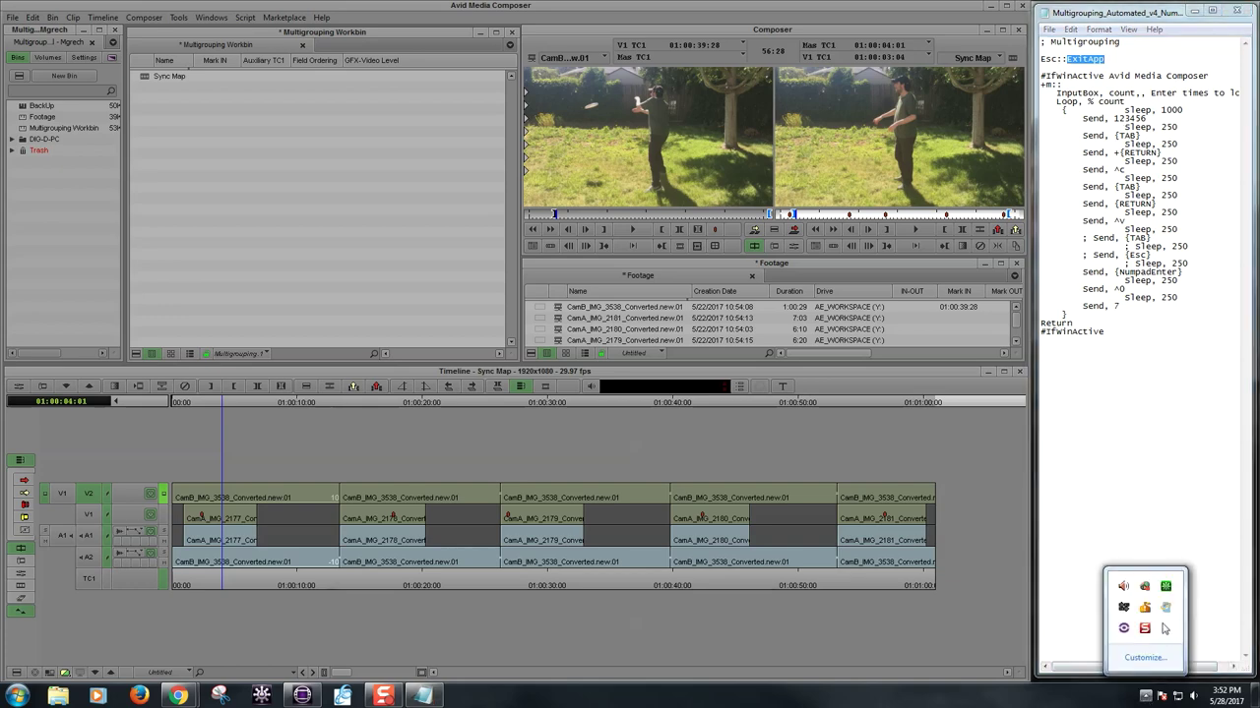
left_click(1180, 481)
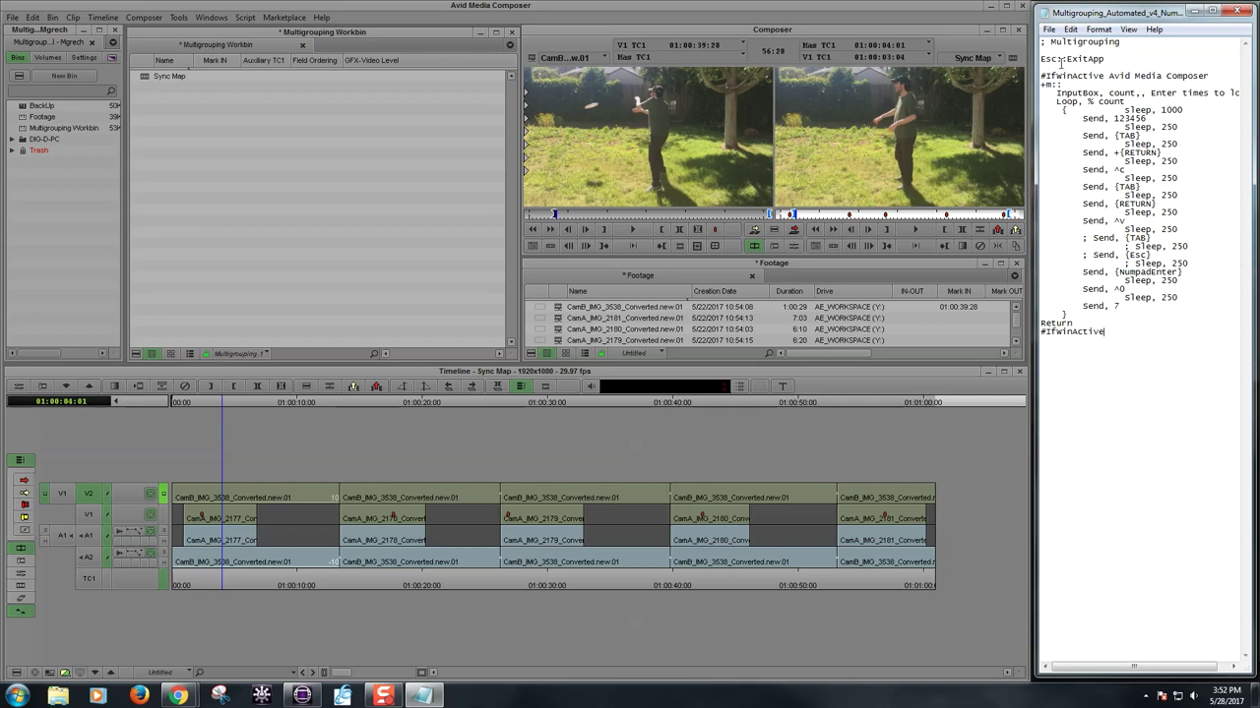
key("alt+Tab")
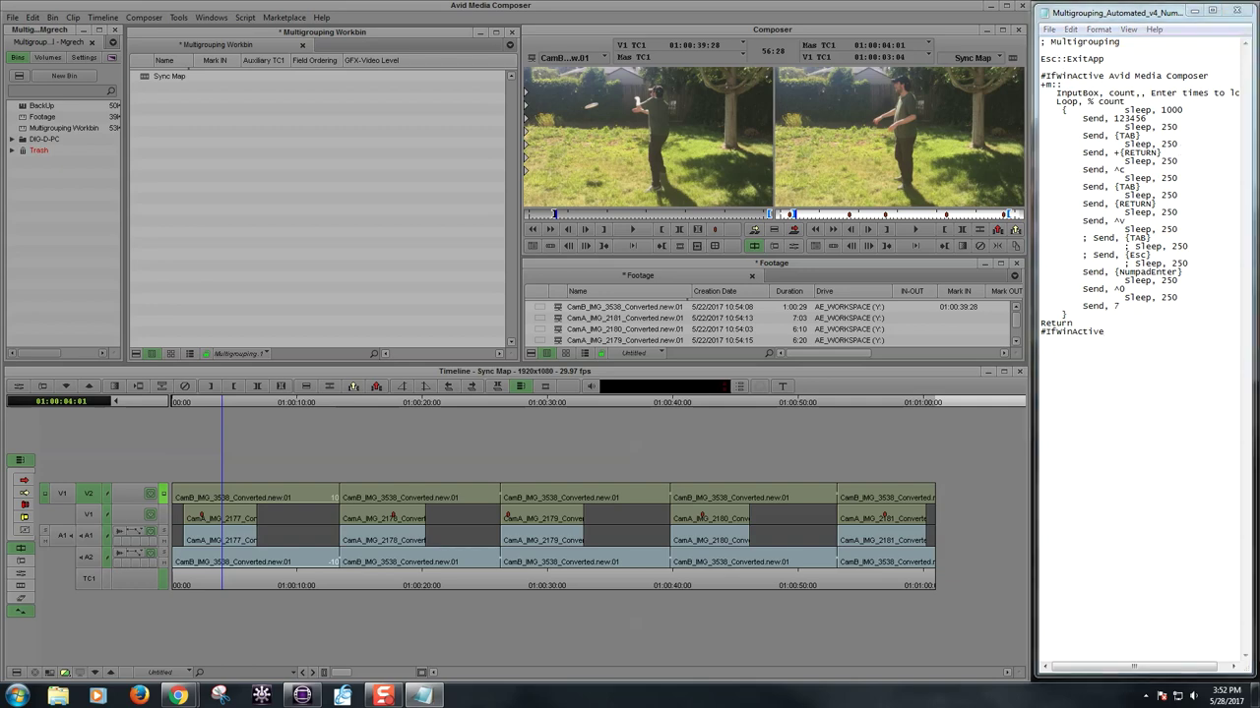
key("alt+Tab")
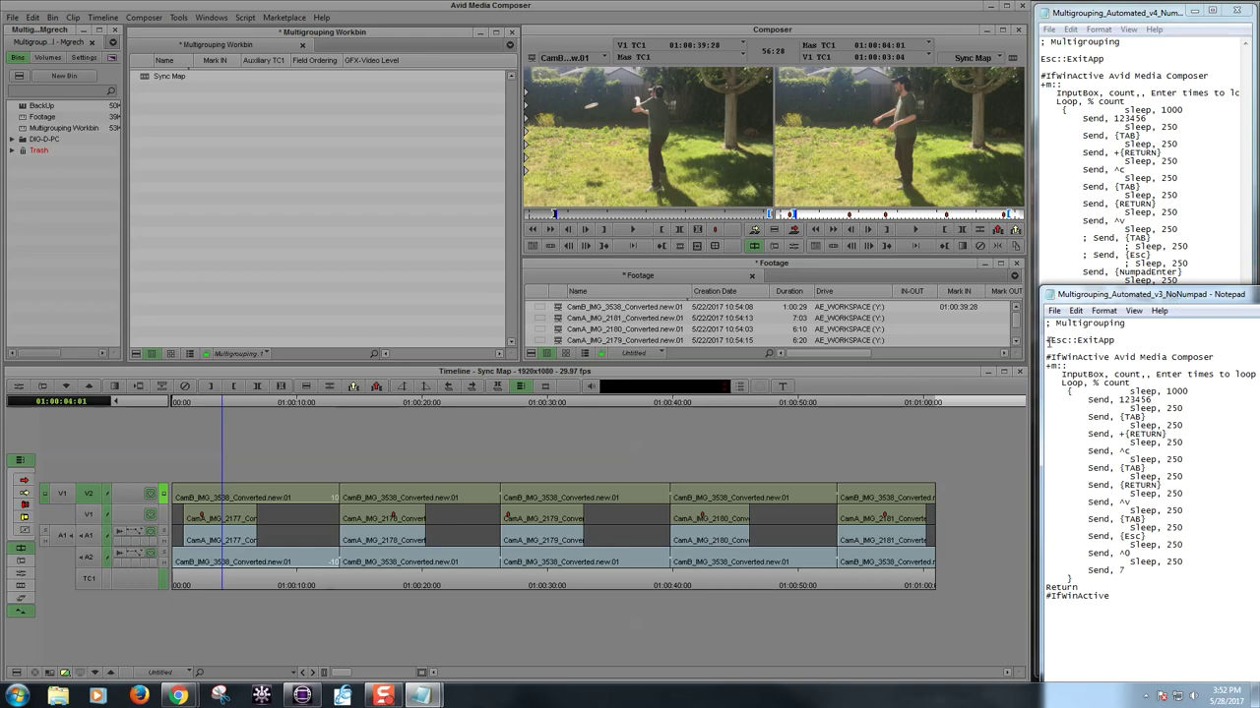
left_click_drag(1046, 343, 1068, 342)
left_click(1111, 340)
left_click_drag(1119, 537, 1142, 537)
left_click_drag(1047, 341, 1062, 341)
left_click(1090, 238)
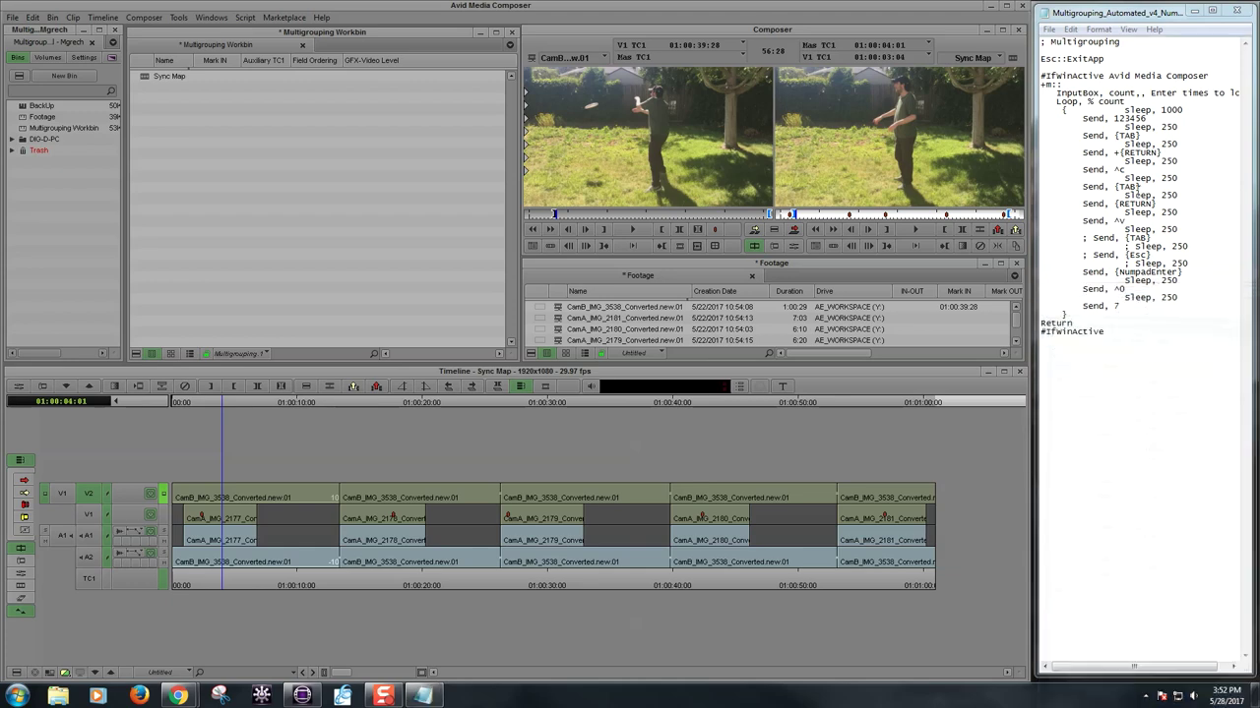
left_click_drag(1082, 238, 1194, 264)
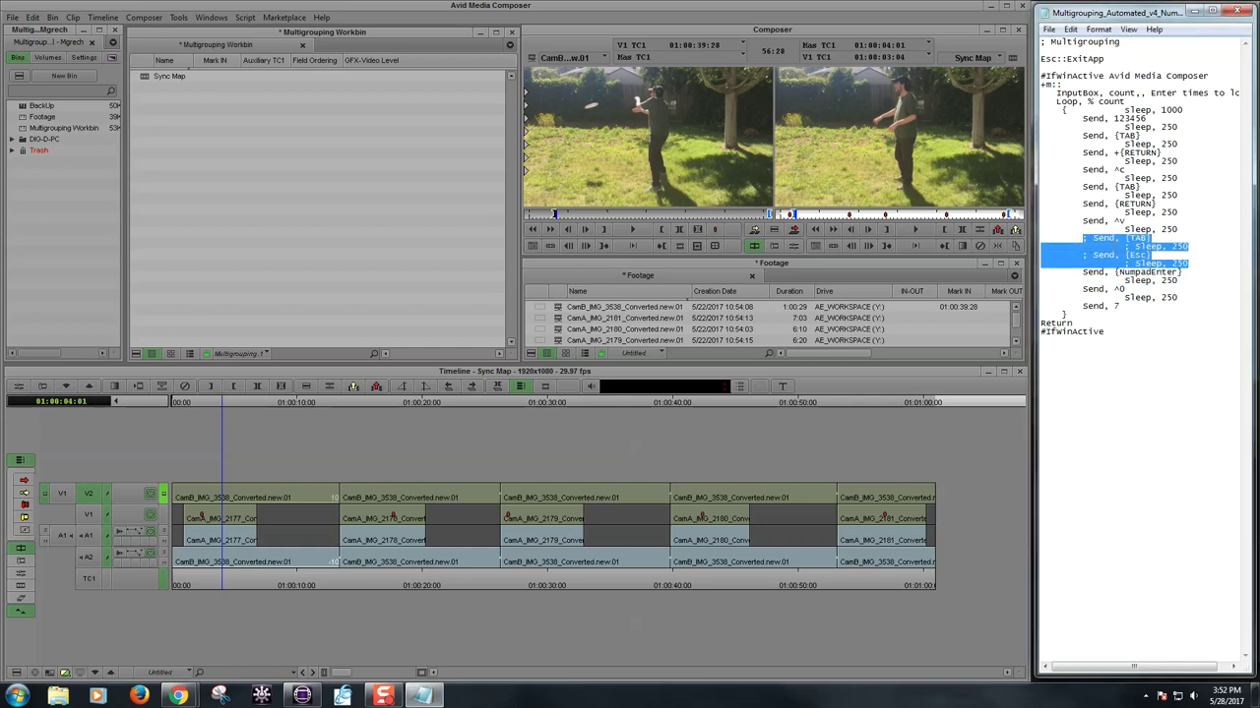
left_click(1100, 92)
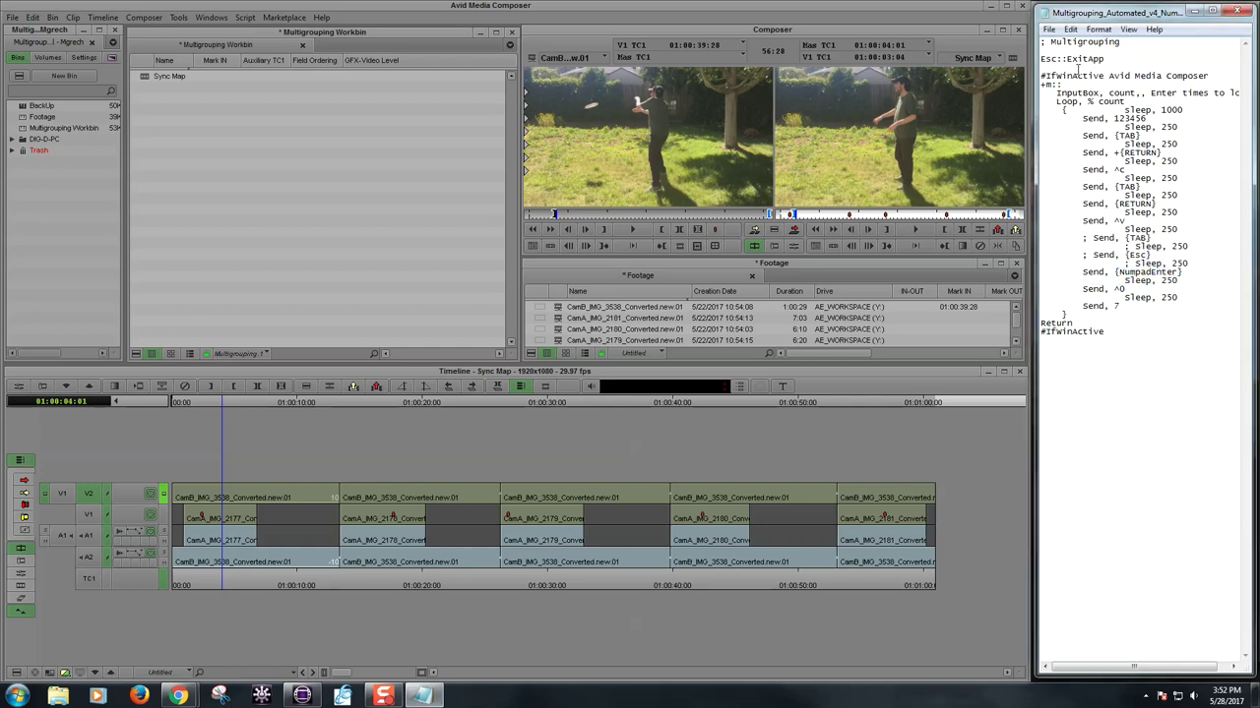
left_click_drag(1042, 76, 1110, 76)
left_click_drag(1109, 77, 1220, 77)
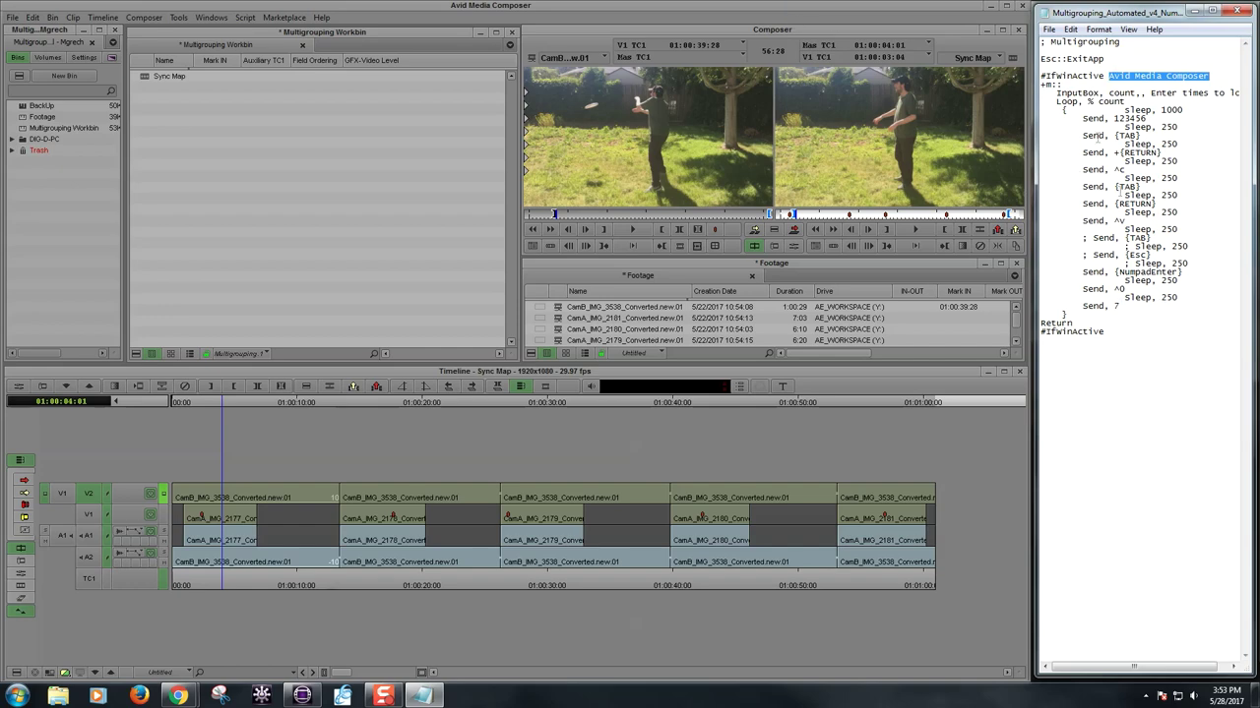
left_click_drag(1041, 87, 1051, 86)
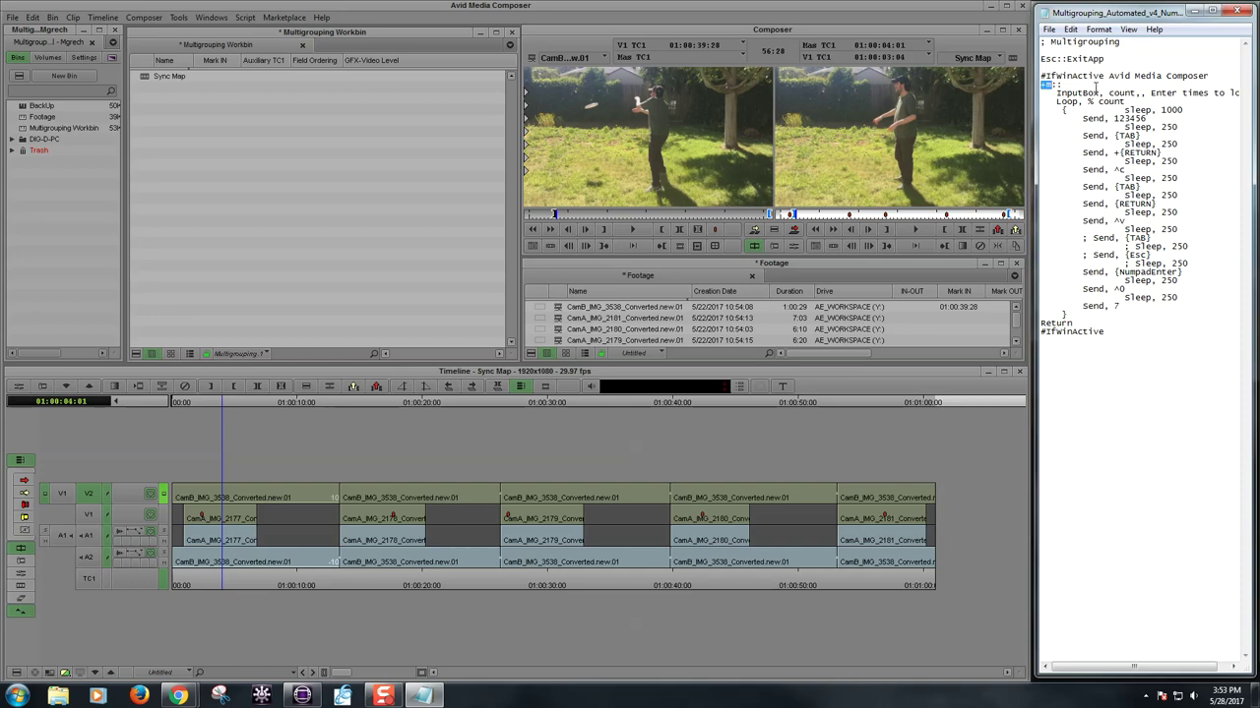
left_click(1059, 93)
left_click_drag(1058, 92, 1136, 92)
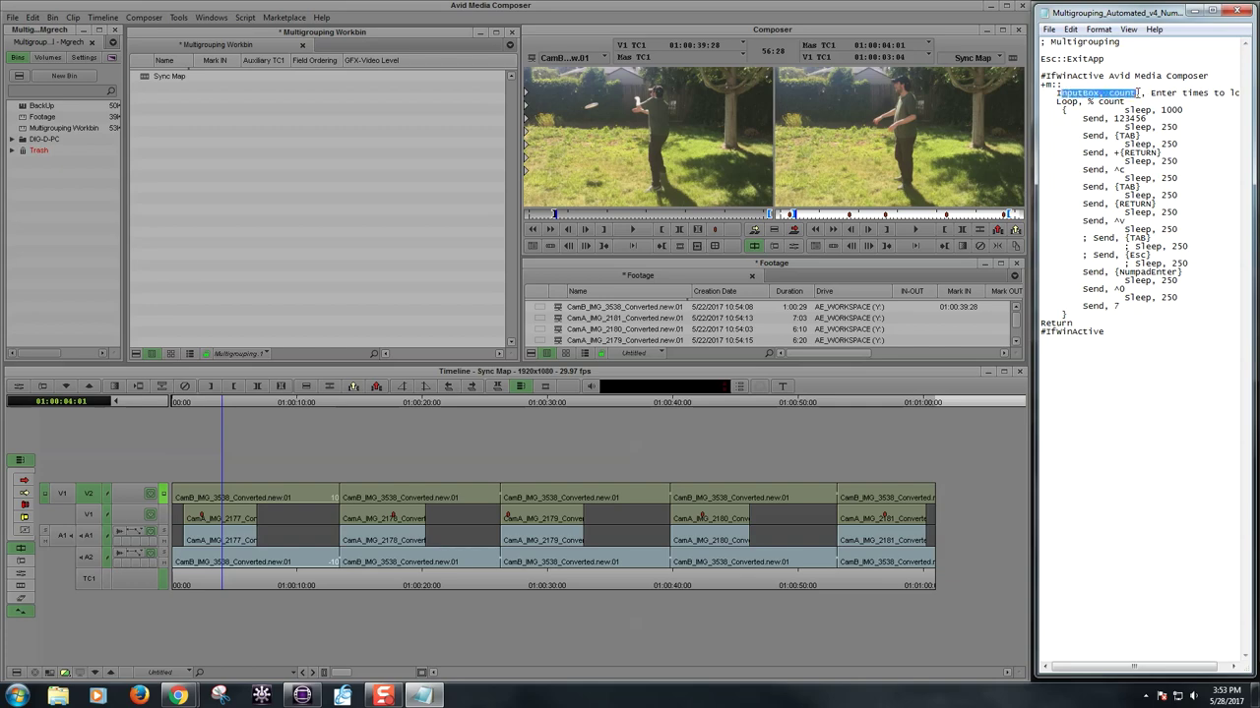
left_click(1141, 92)
type(",")
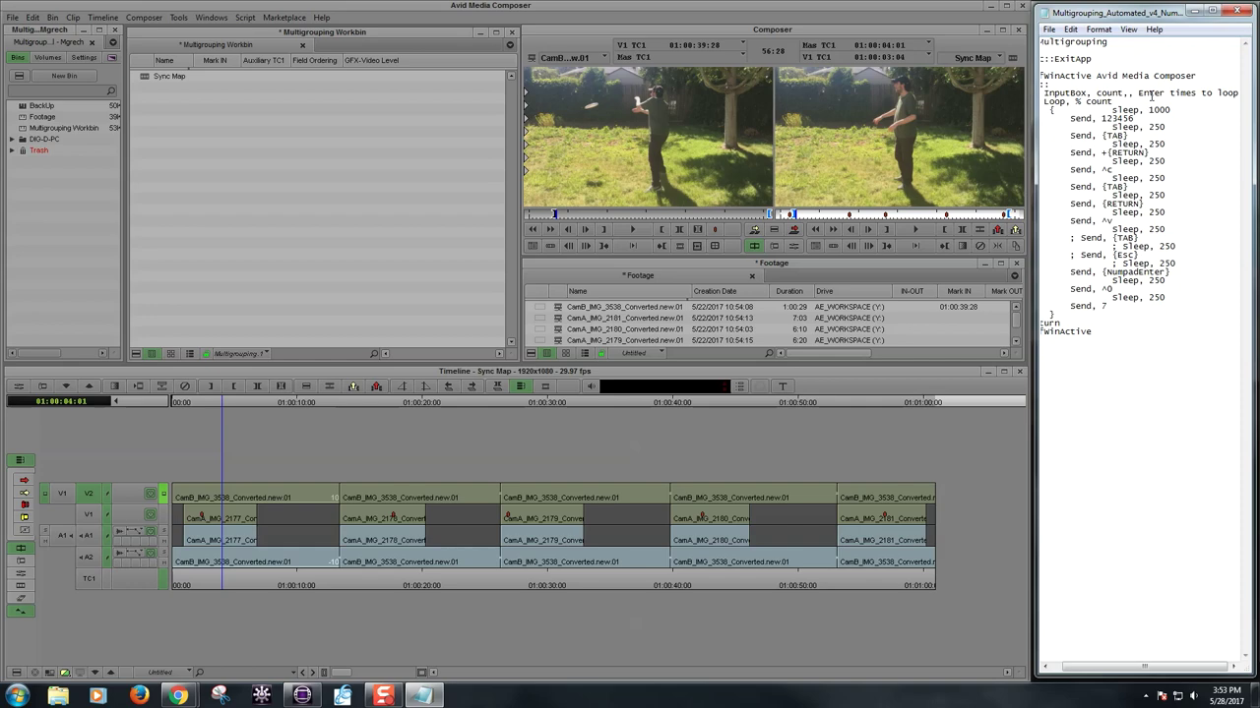
key("Home")
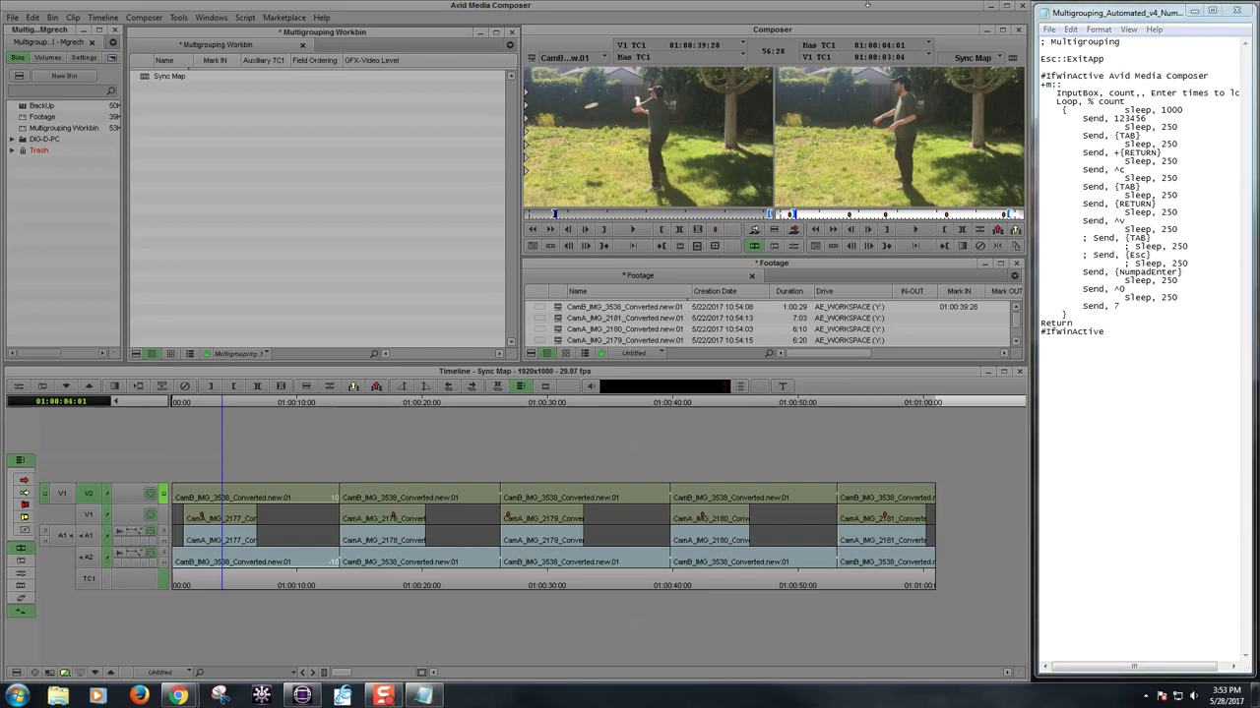
key("shift+m")
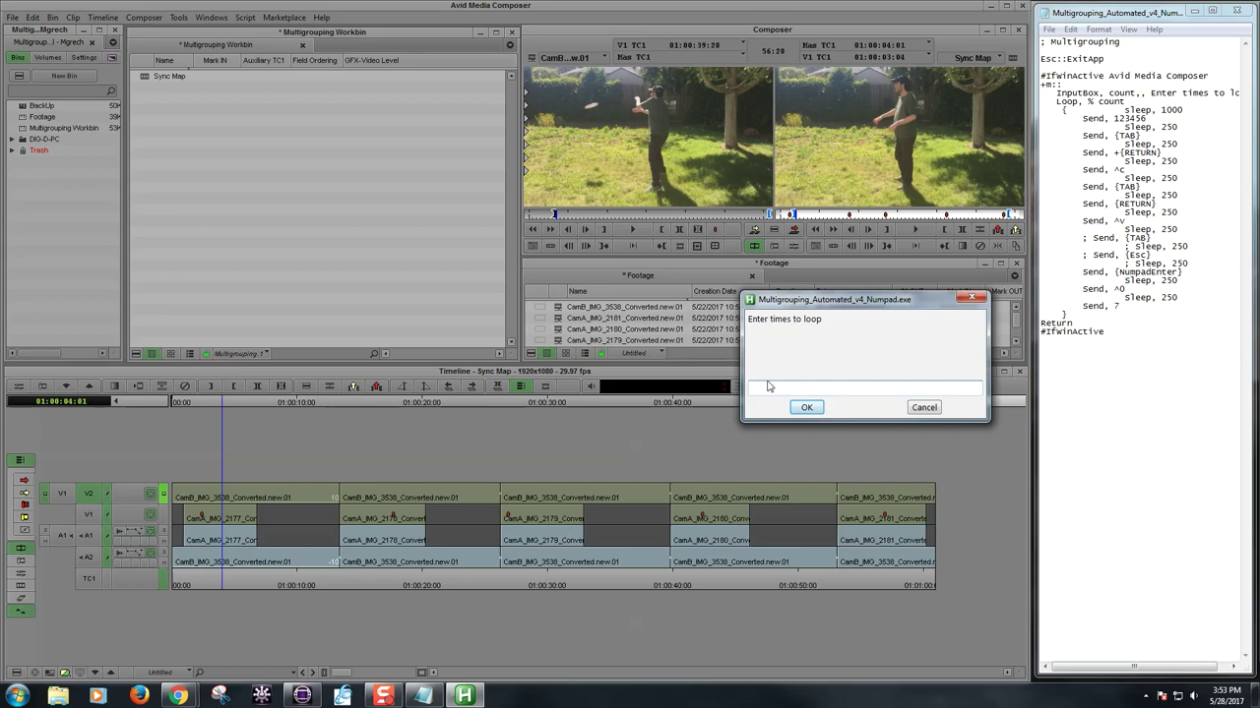
type("5")
left_click(807, 408)
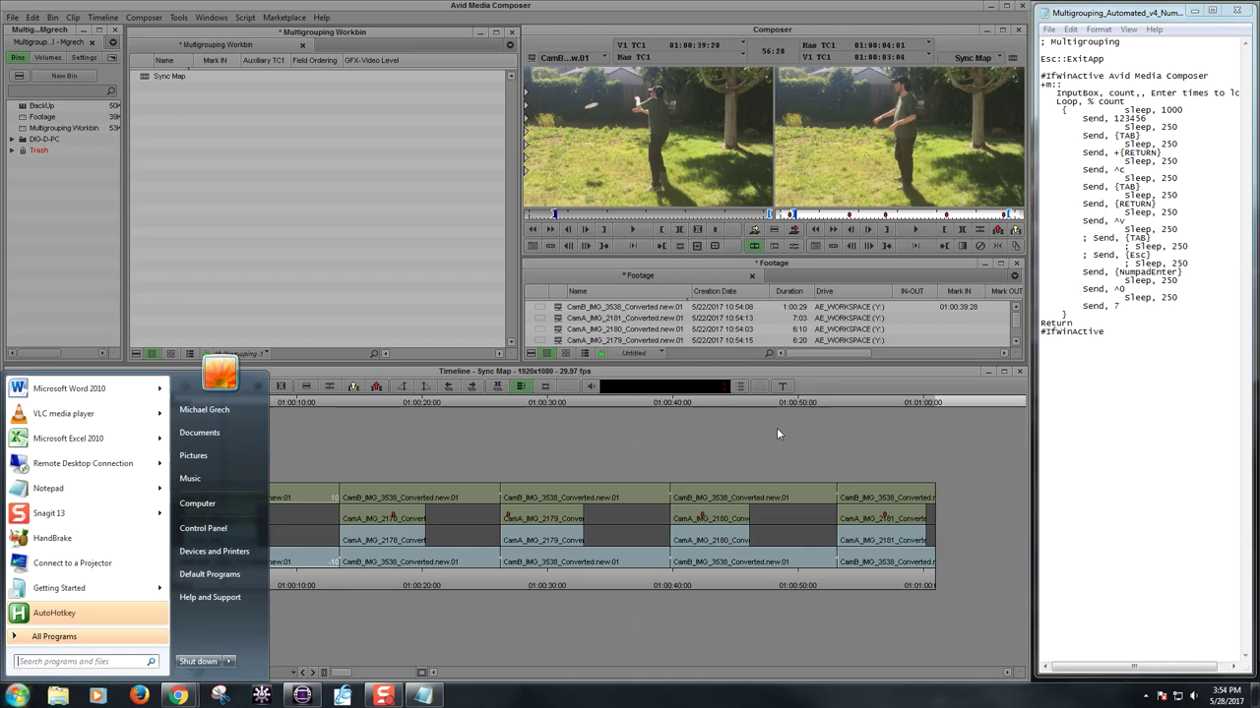
left_click(390, 471)
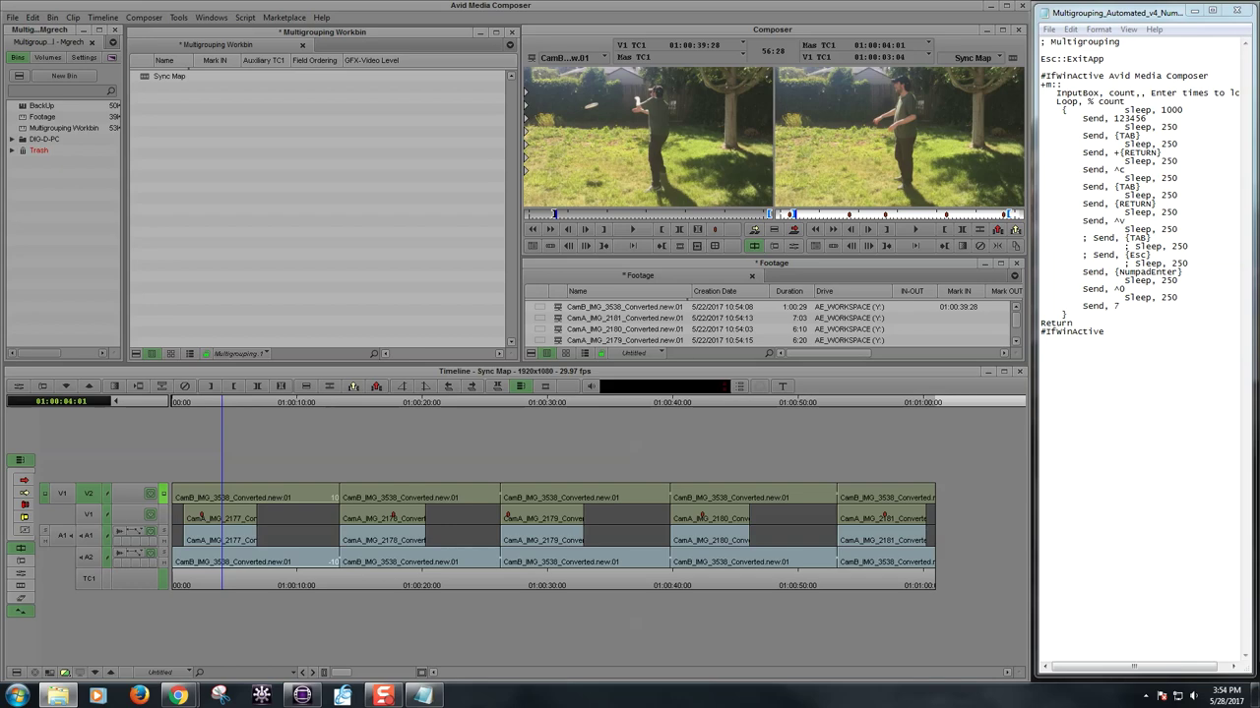
left_click(1144, 697)
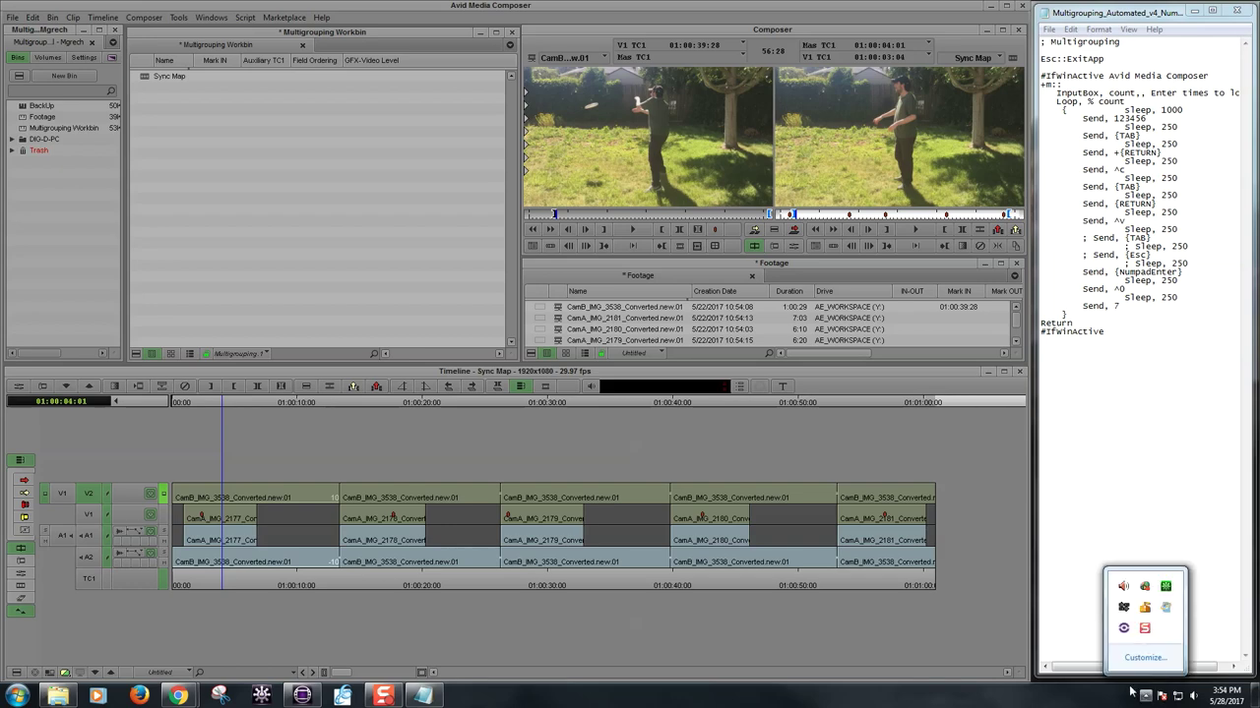
left_click(1145, 696)
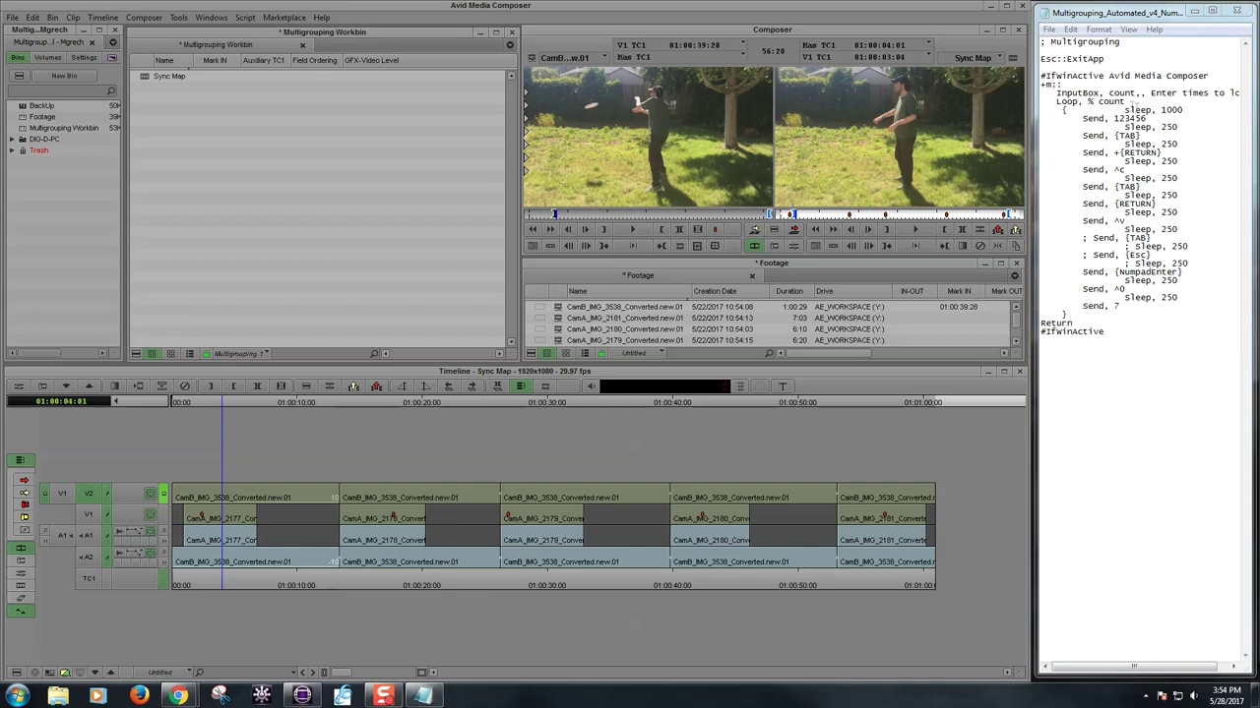
left_click_drag(1124, 109, 1191, 111)
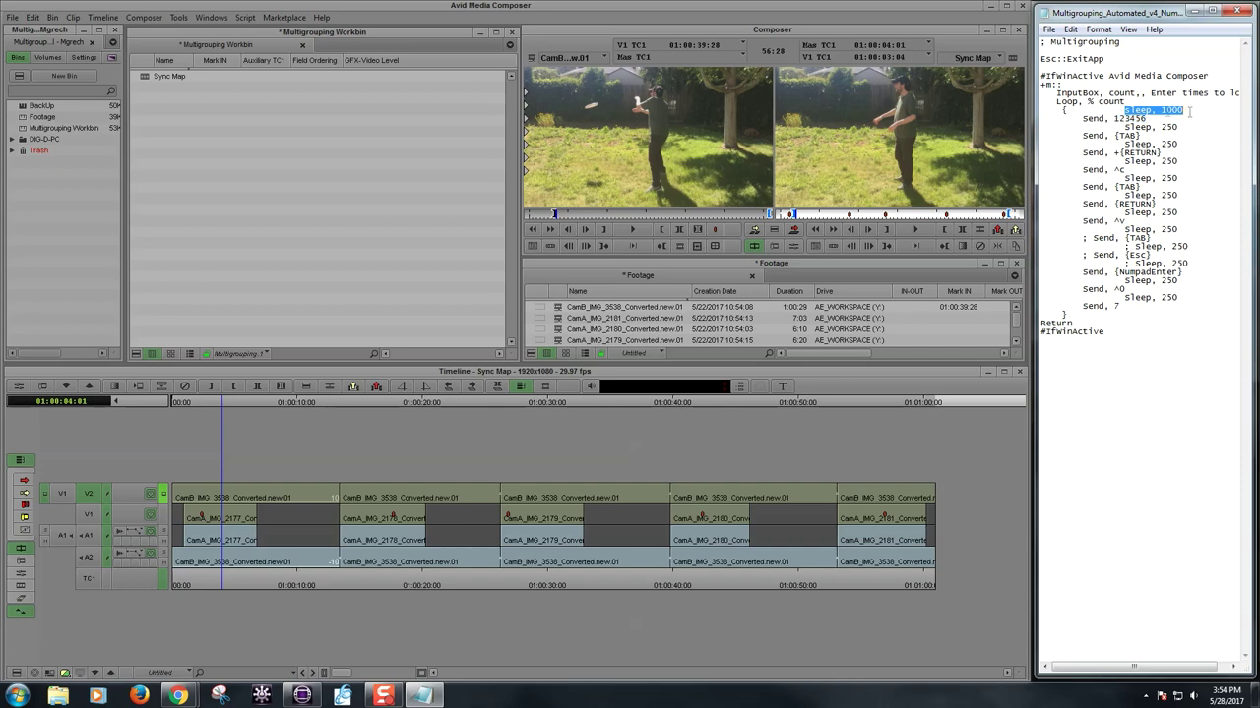
left_click(1112, 94)
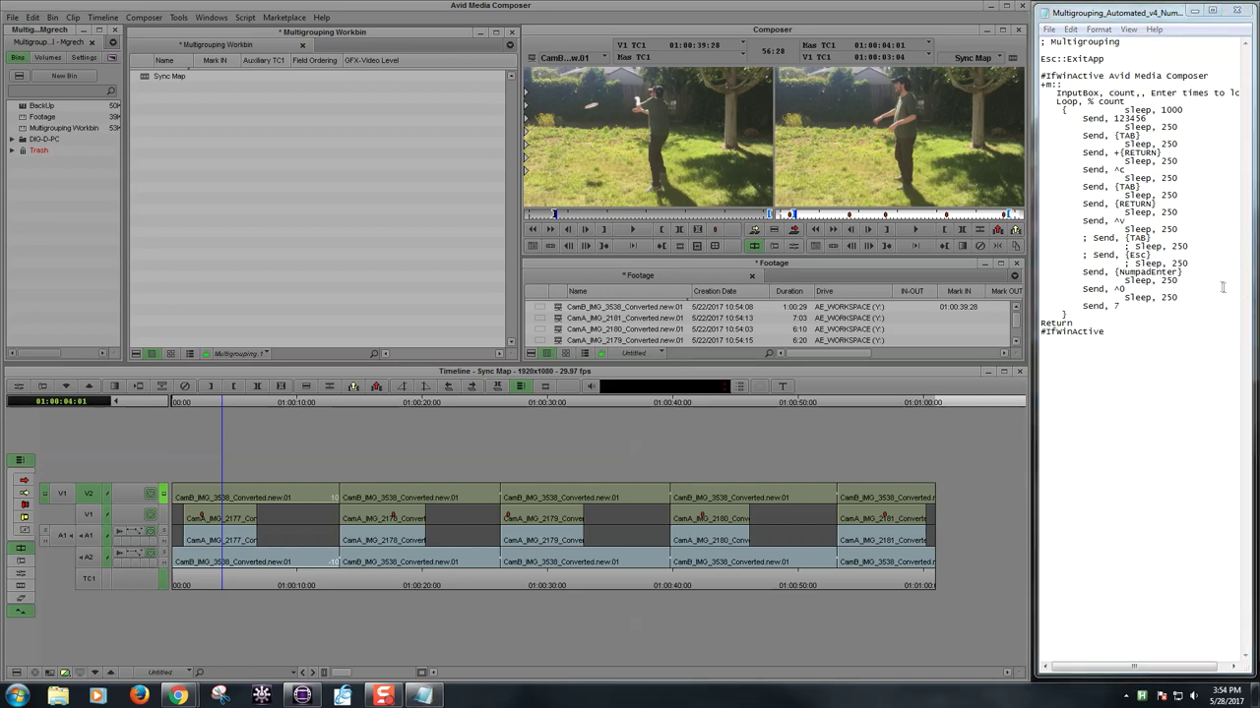
left_click(797, 20)
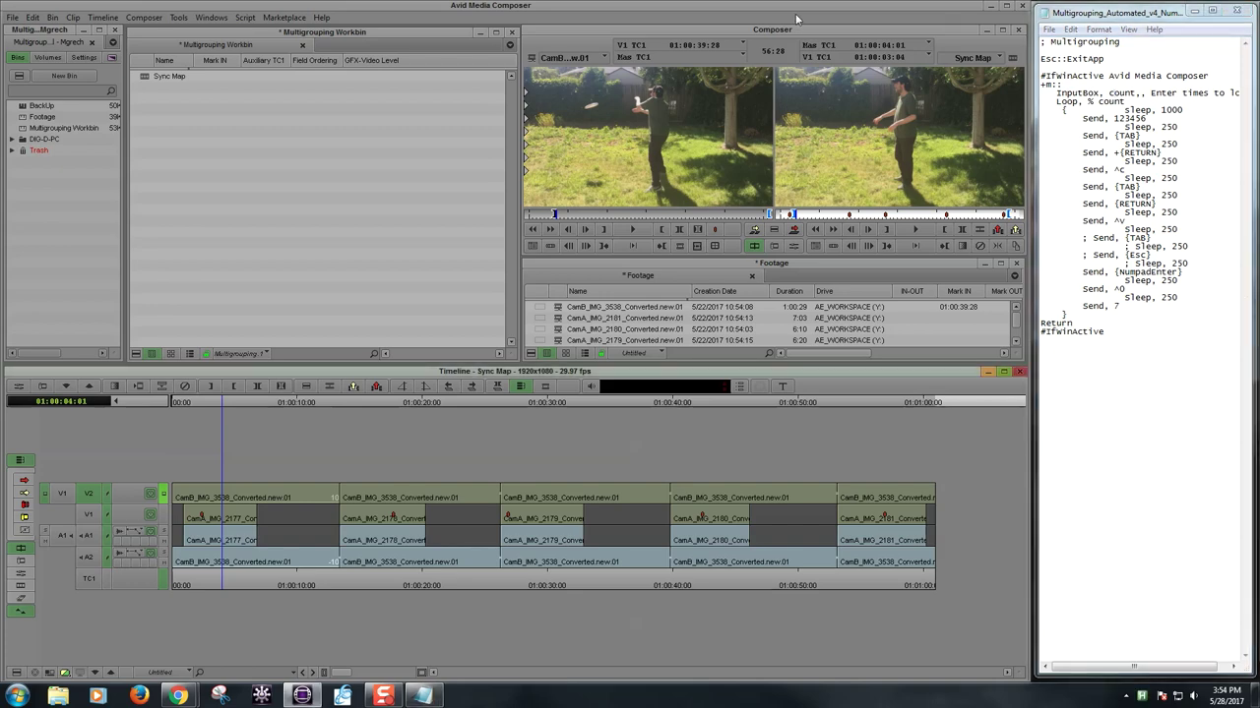
key("shift+m")
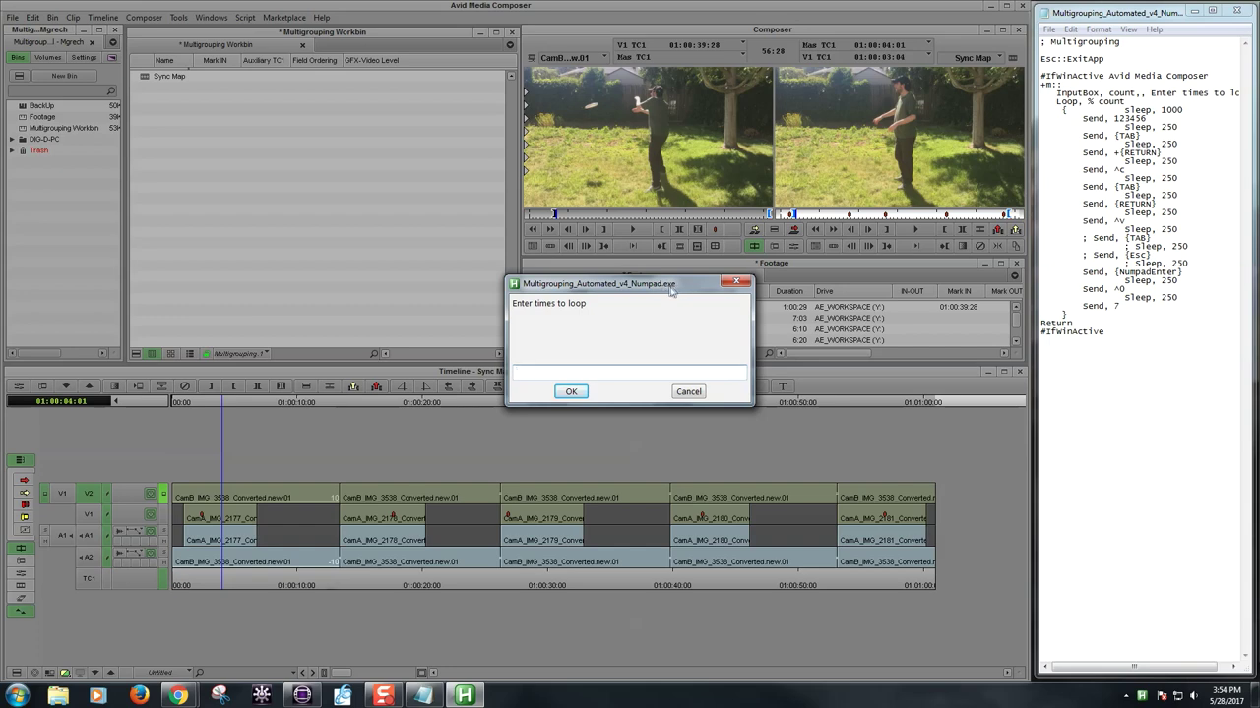
left_click_drag(673, 288, 797, 314)
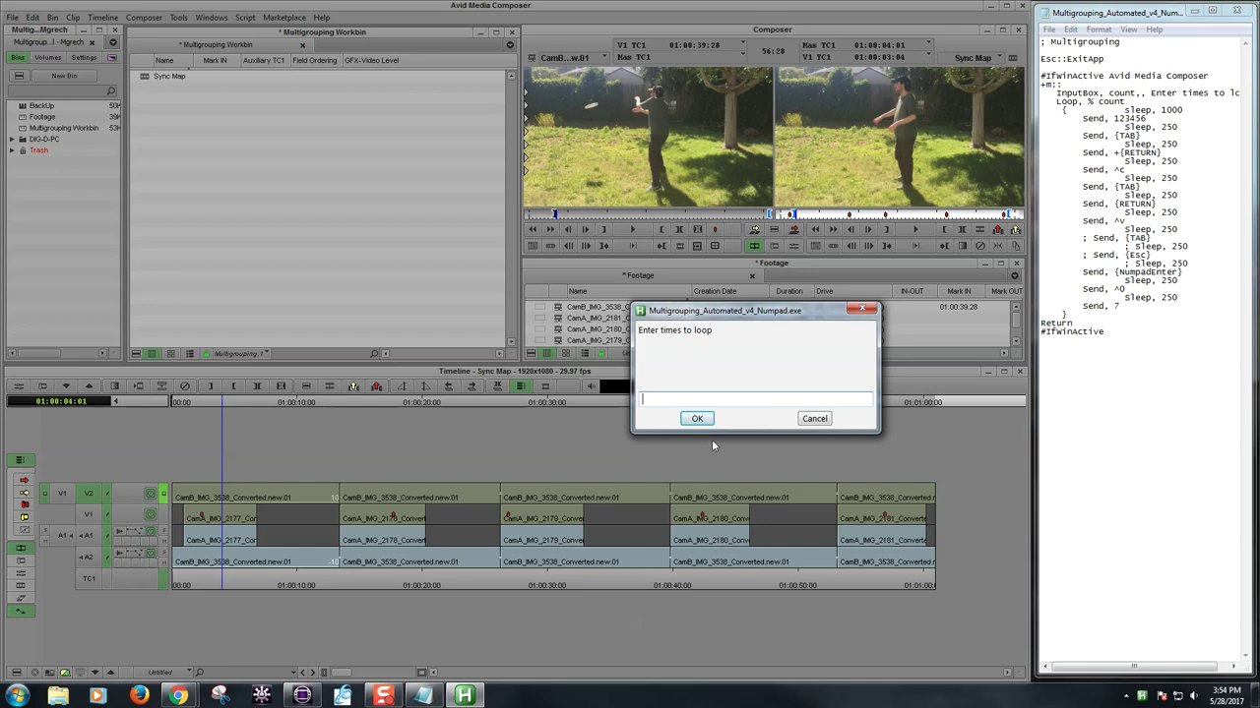
left_click(820, 418)
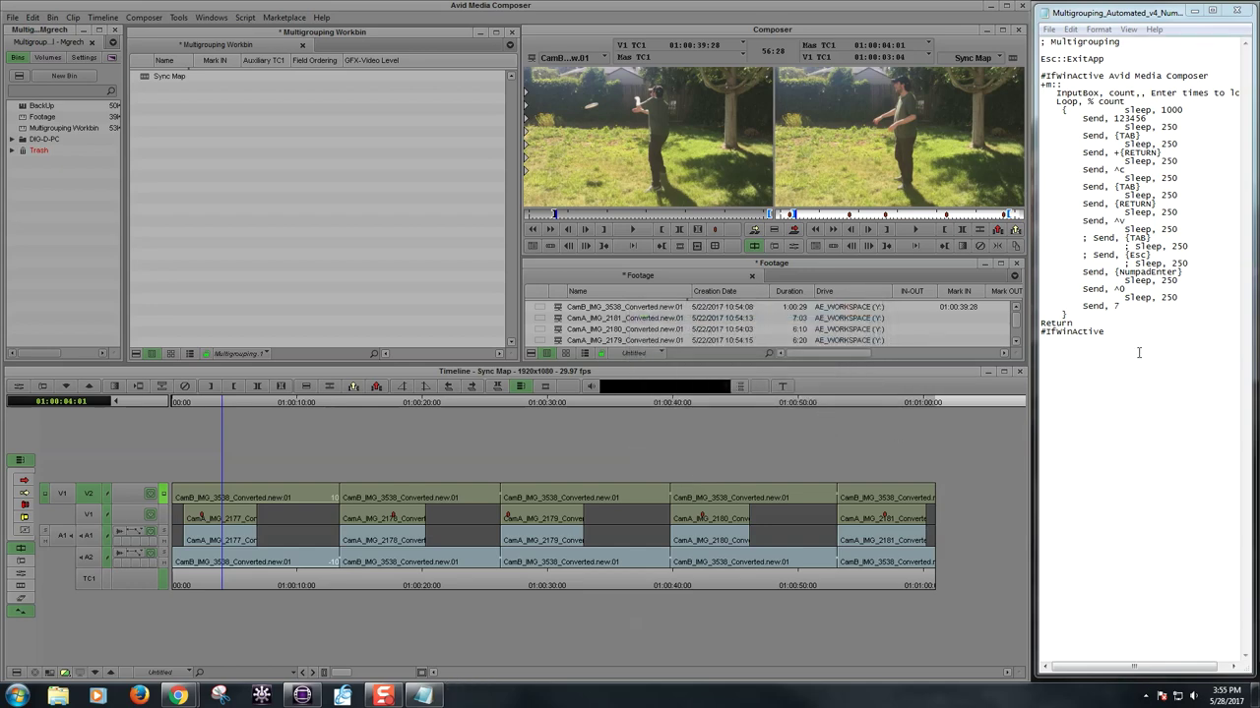
left_click(1188, 109)
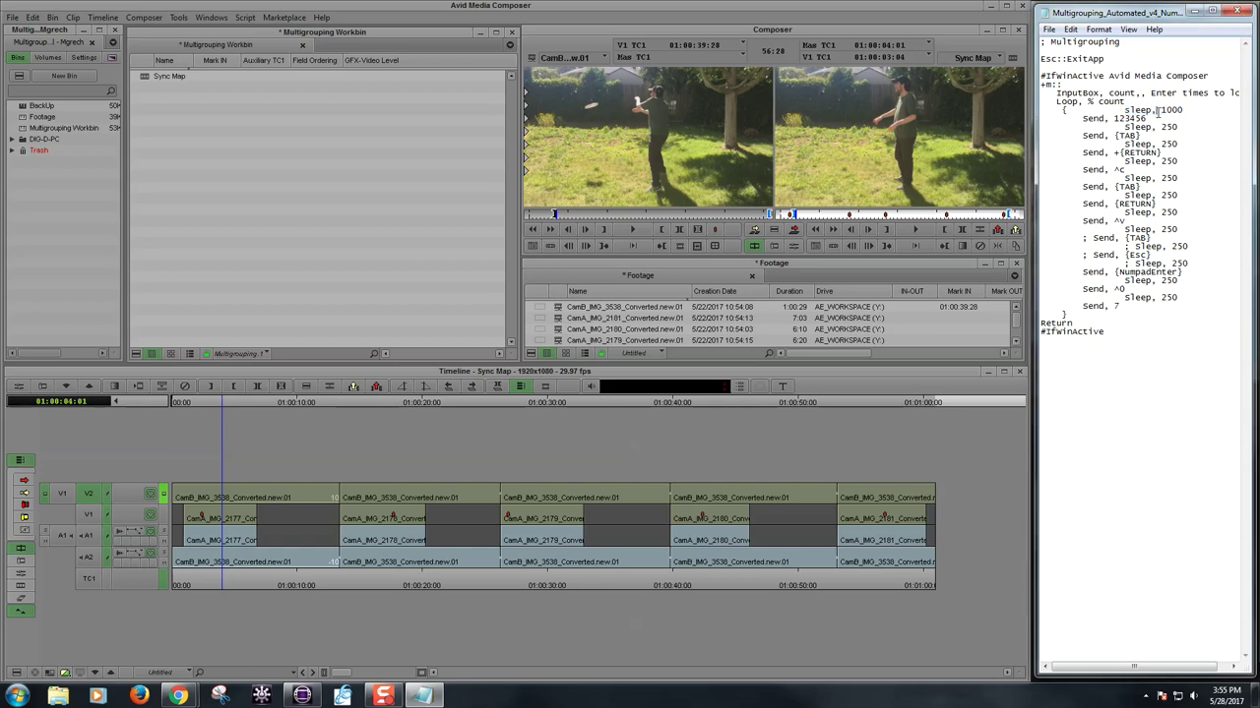
left_click_drag(1125, 109, 1183, 109)
left_click_drag(1162, 109, 1194, 111)
left_click(1107, 102)
left_click_drag(1124, 111, 1189, 108)
left_click(547, 374)
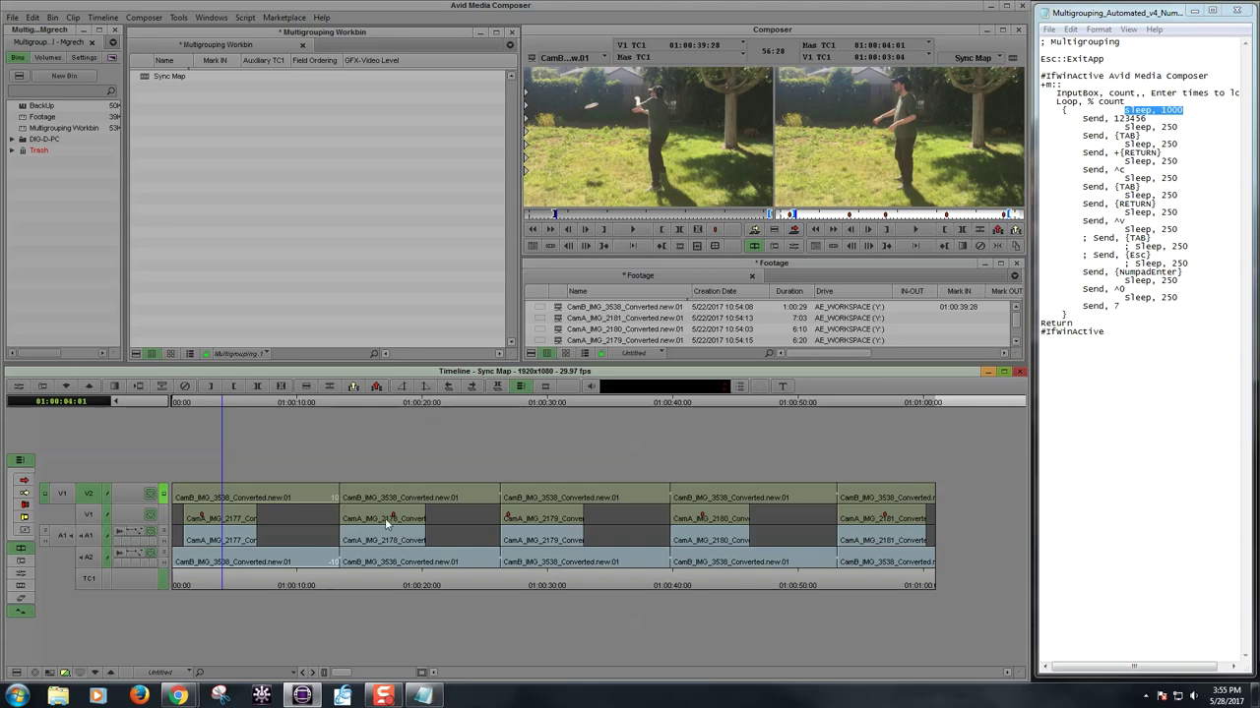
left_click(1186, 108)
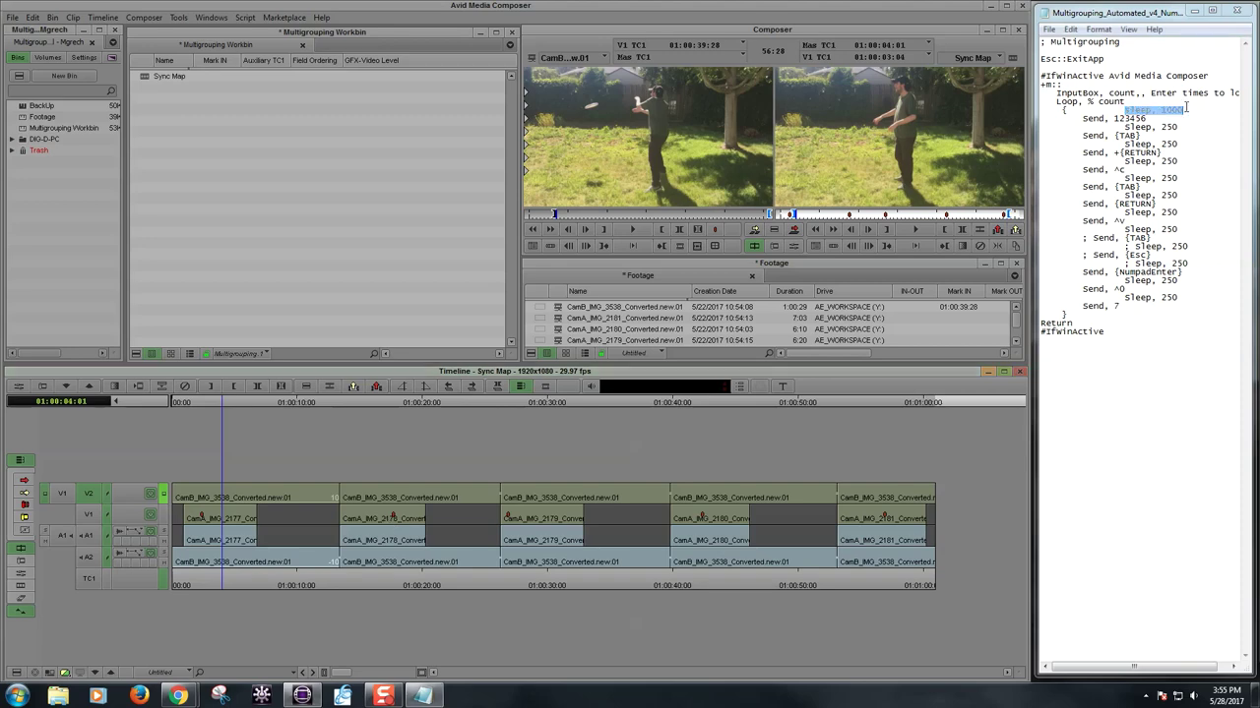
left_click(1171, 110)
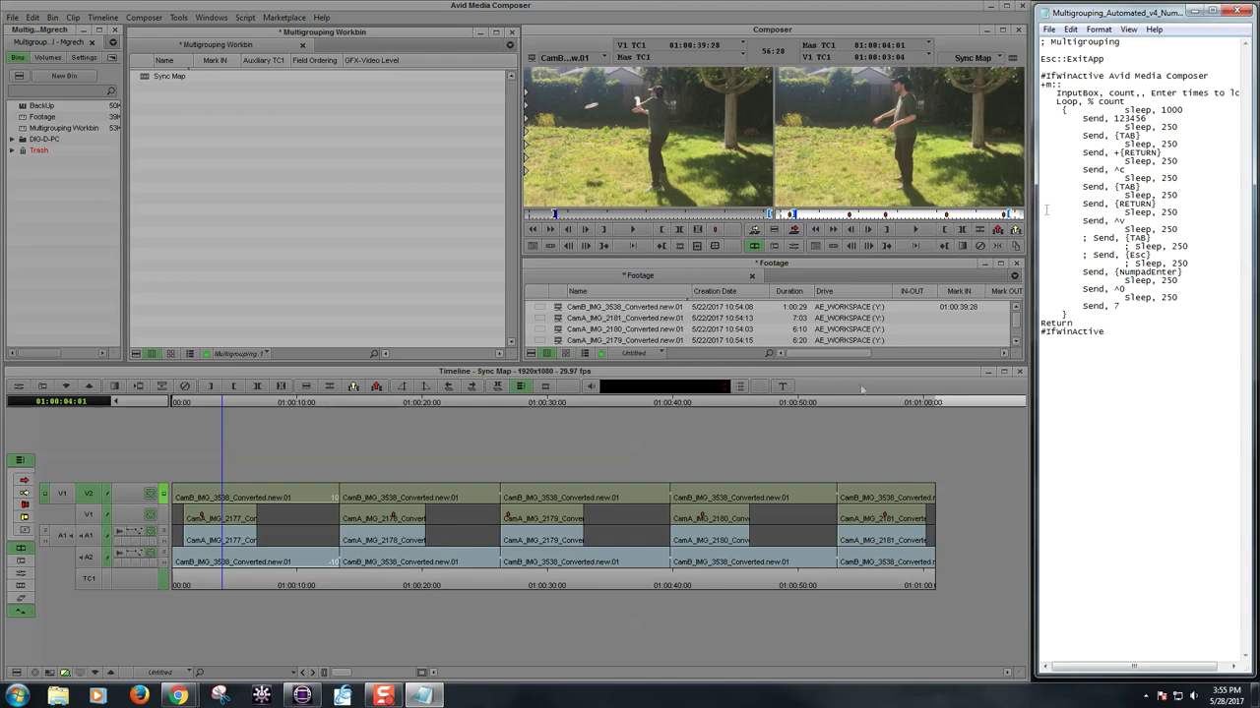
left_click(498, 379)
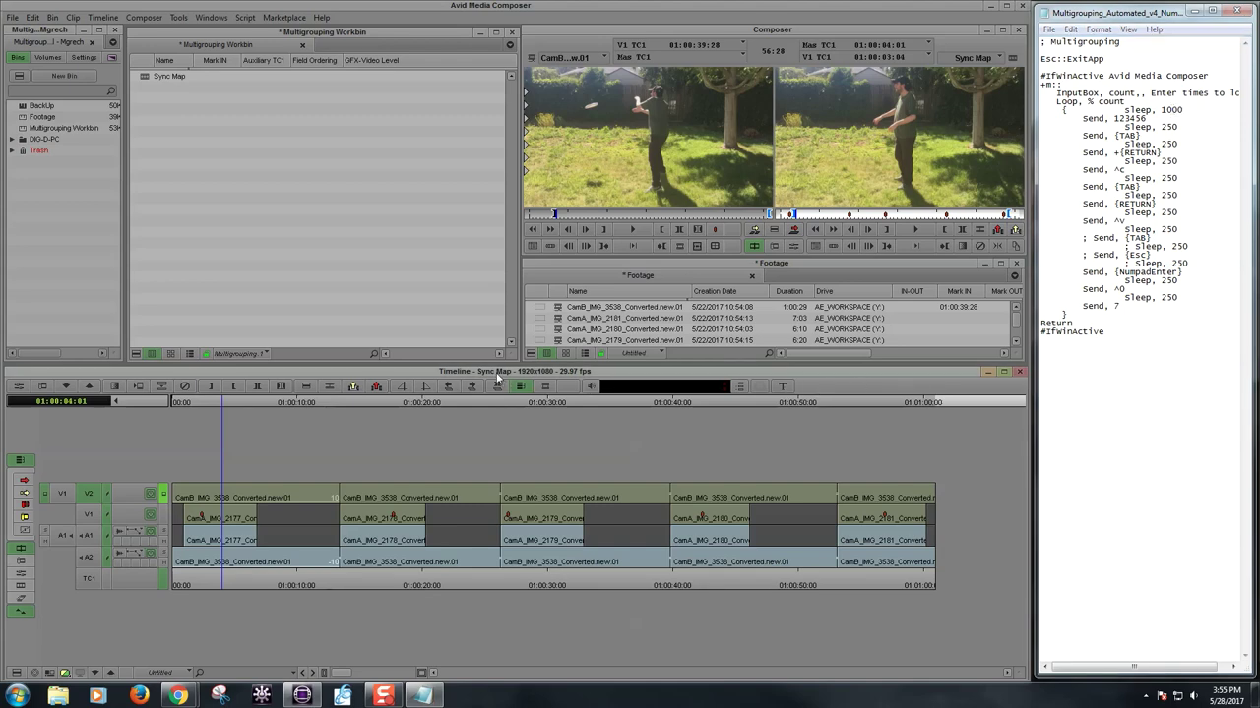
double_click(1170, 111)
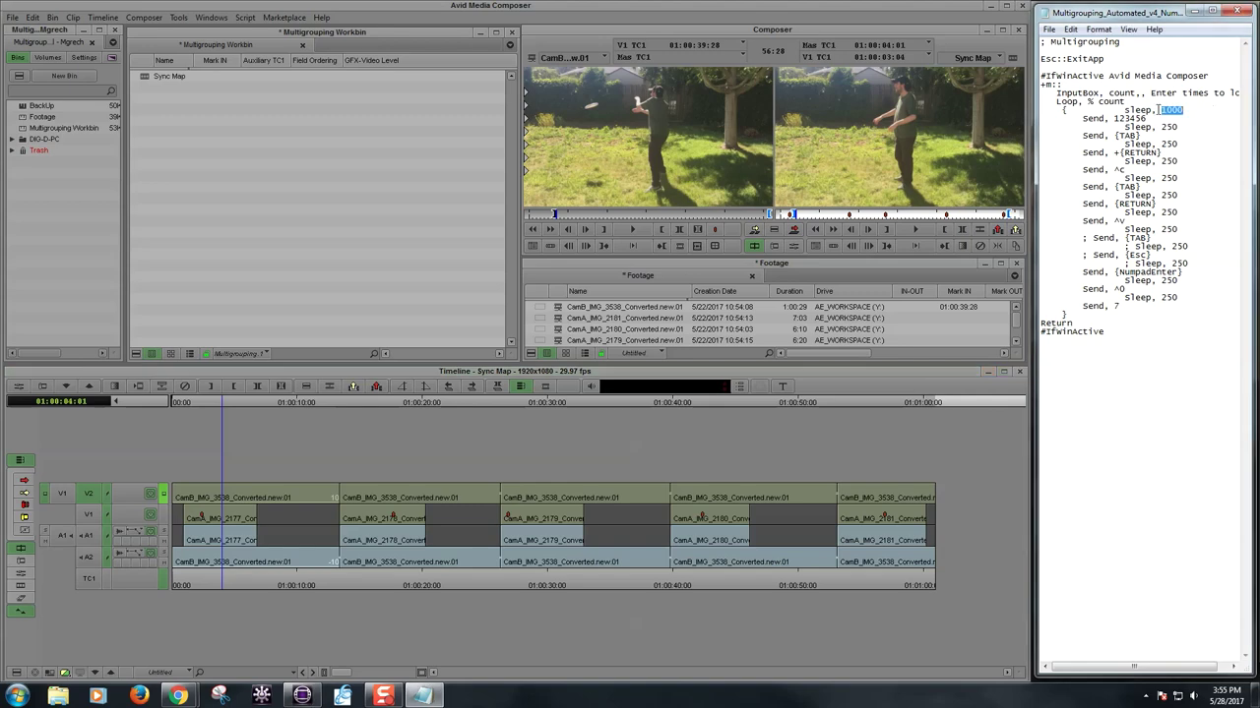
left_click_drag(1122, 110, 1197, 111)
left_click(1152, 119)
left_click_drag(1124, 110, 1189, 111)
left_click(1182, 110)
left_click(766, 375)
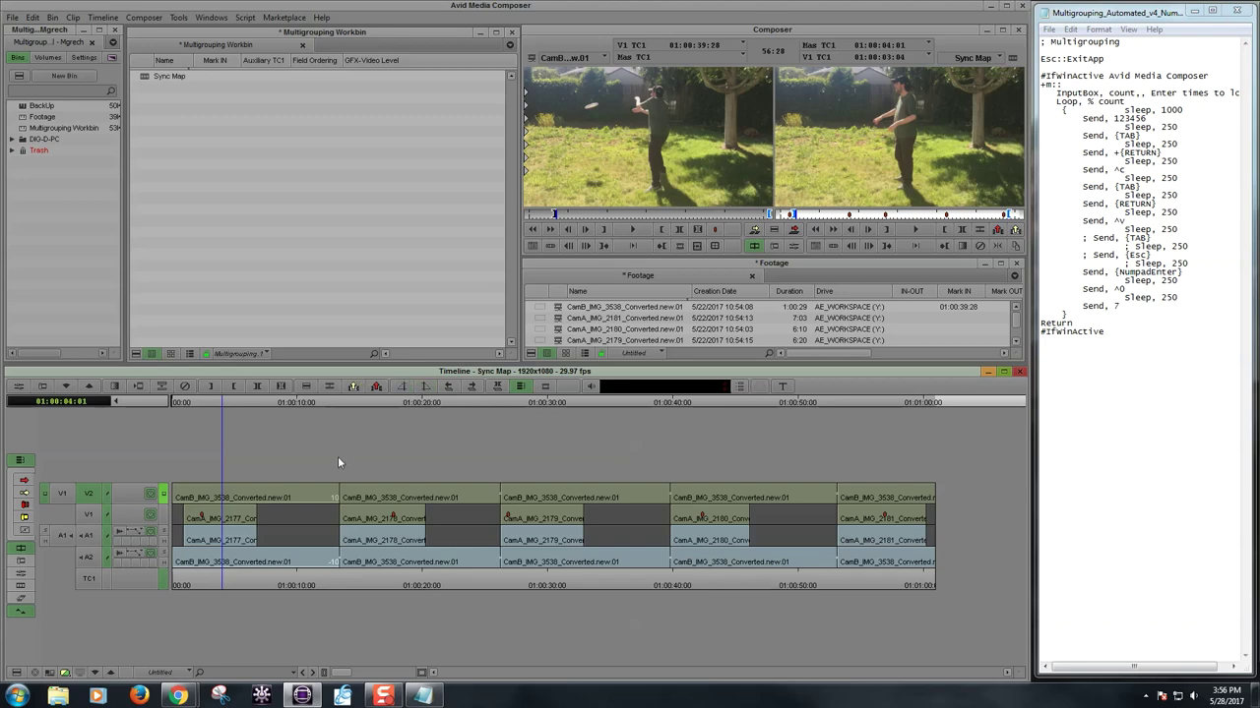
- Subclip the first CamB clip into the Multigrouping Workbin and confirm Sync Map Mark IN 01:00:00:00
key("t")
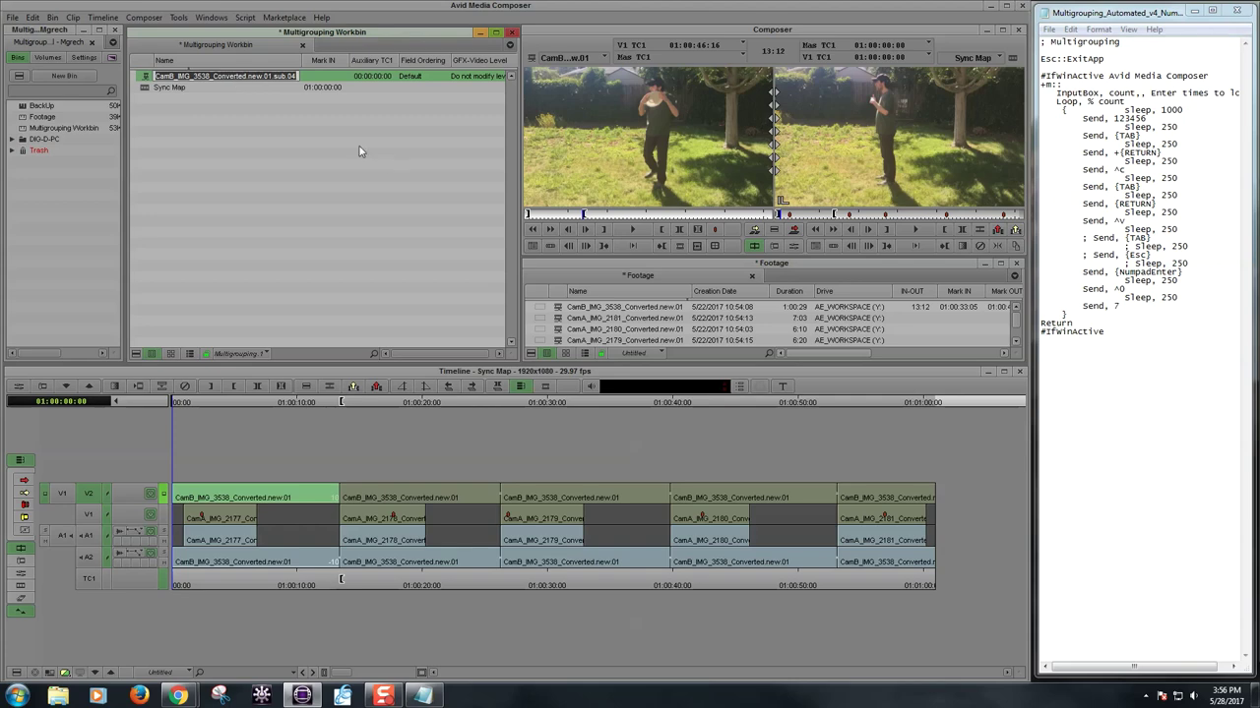
key("Tab")
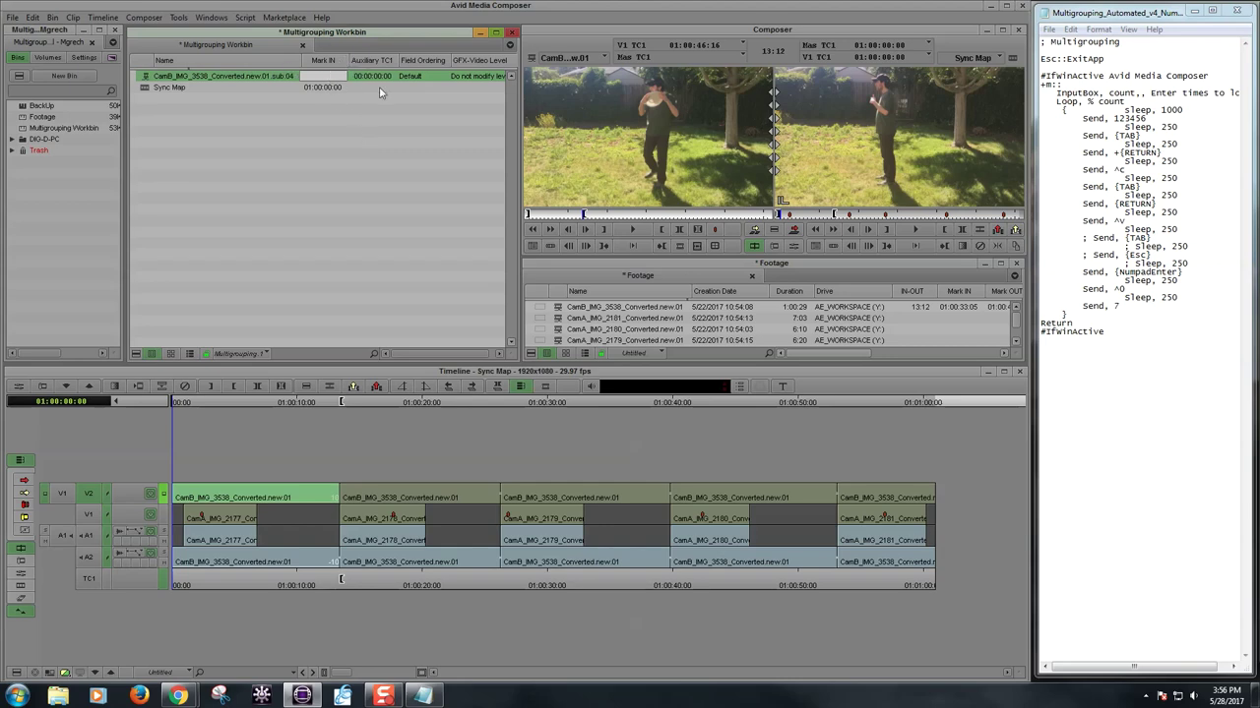
left_click(329, 86)
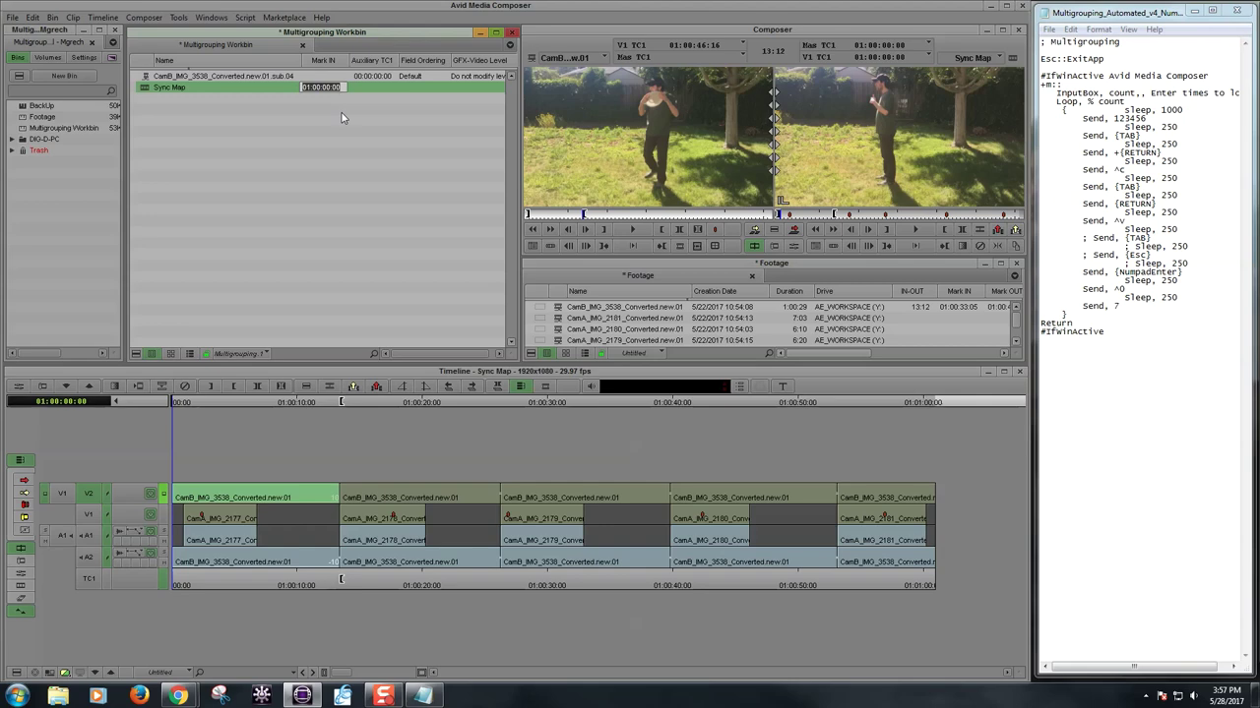
key("Tab")
- Enter 01:00:00:00 as the sub.04 subclip's Auxiliary TC1
key("shift+Return")
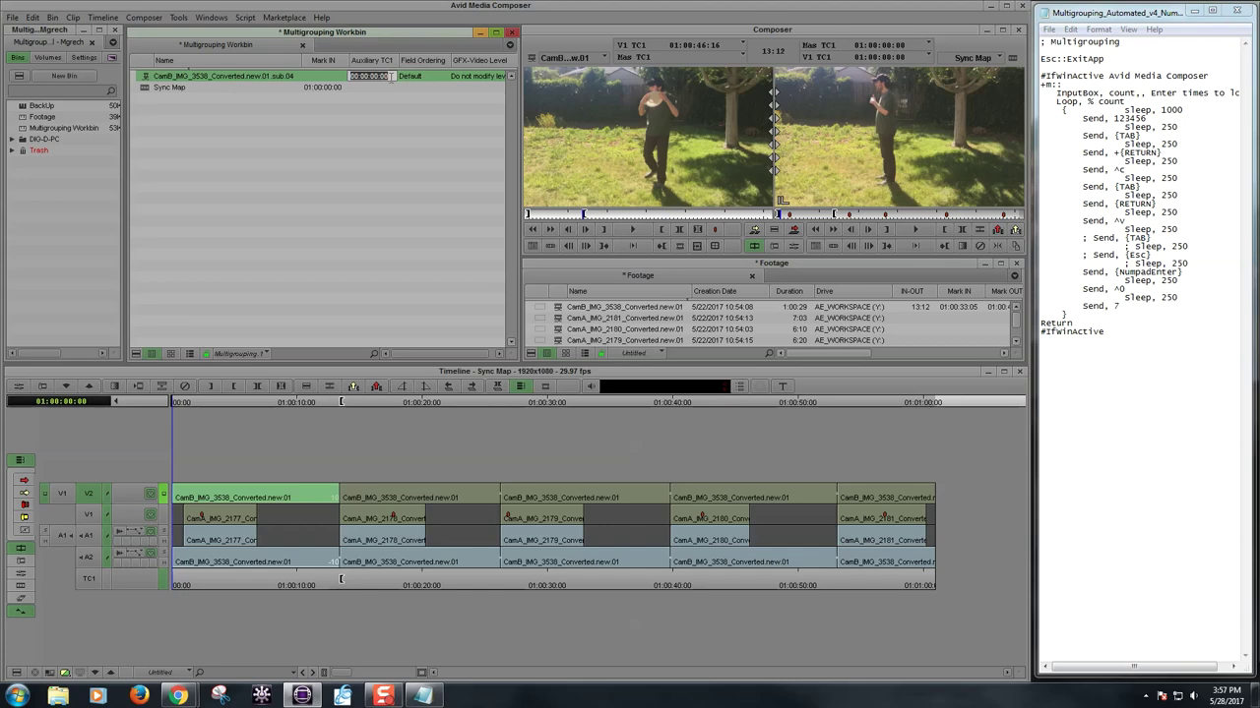
type("01000000")
key("Return")
key("Return")
left_click(370, 79)
left_click(388, 144)
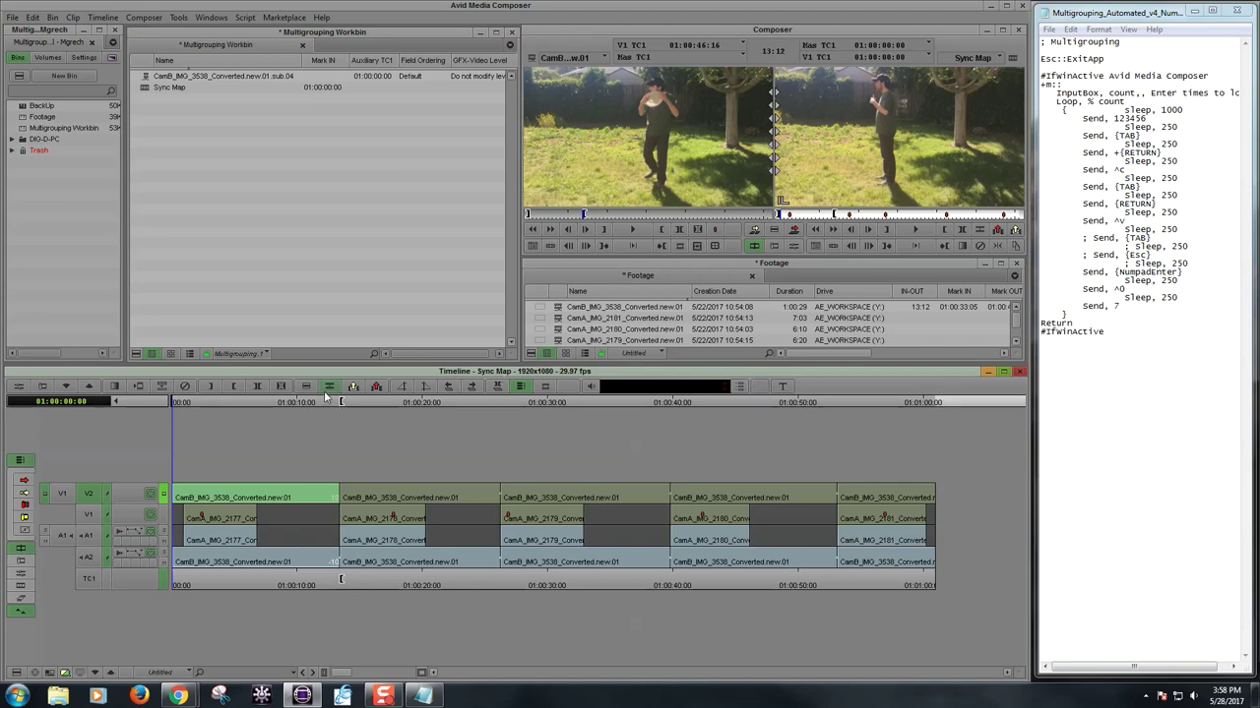
- Jump to the next edit at 01:00:13:12 and select the second CamB clip on V2
key("s")
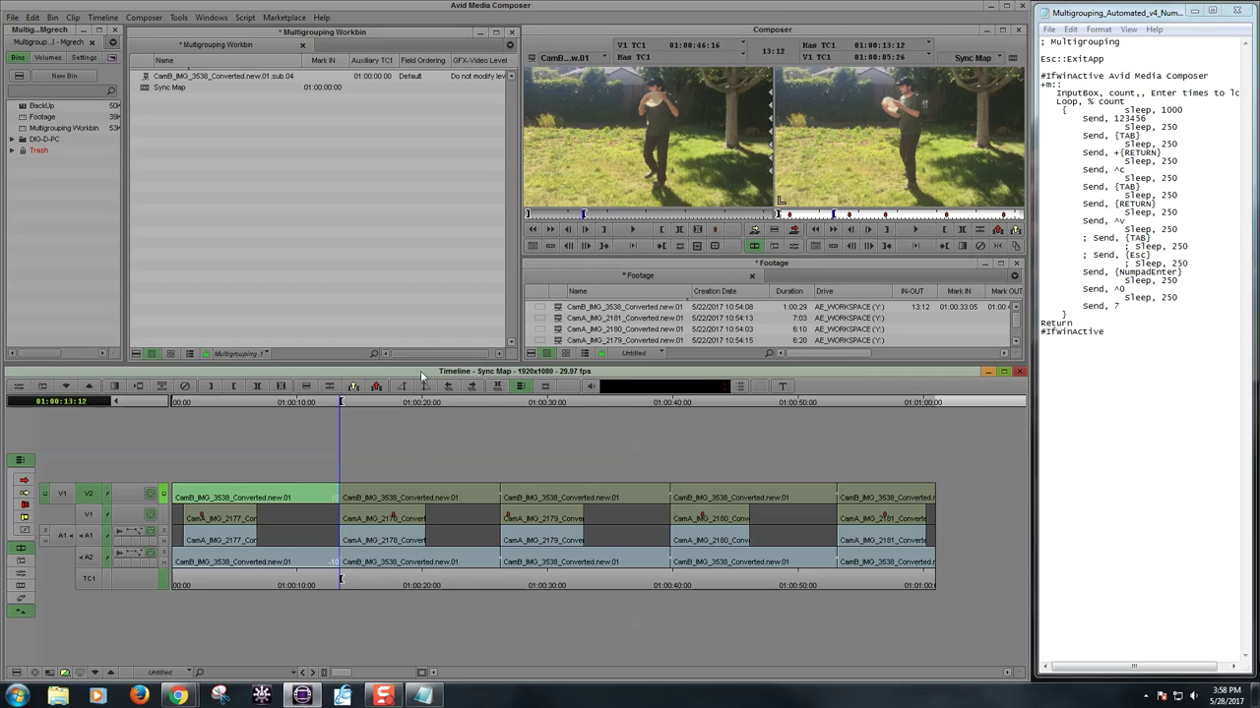
left_click(398, 486)
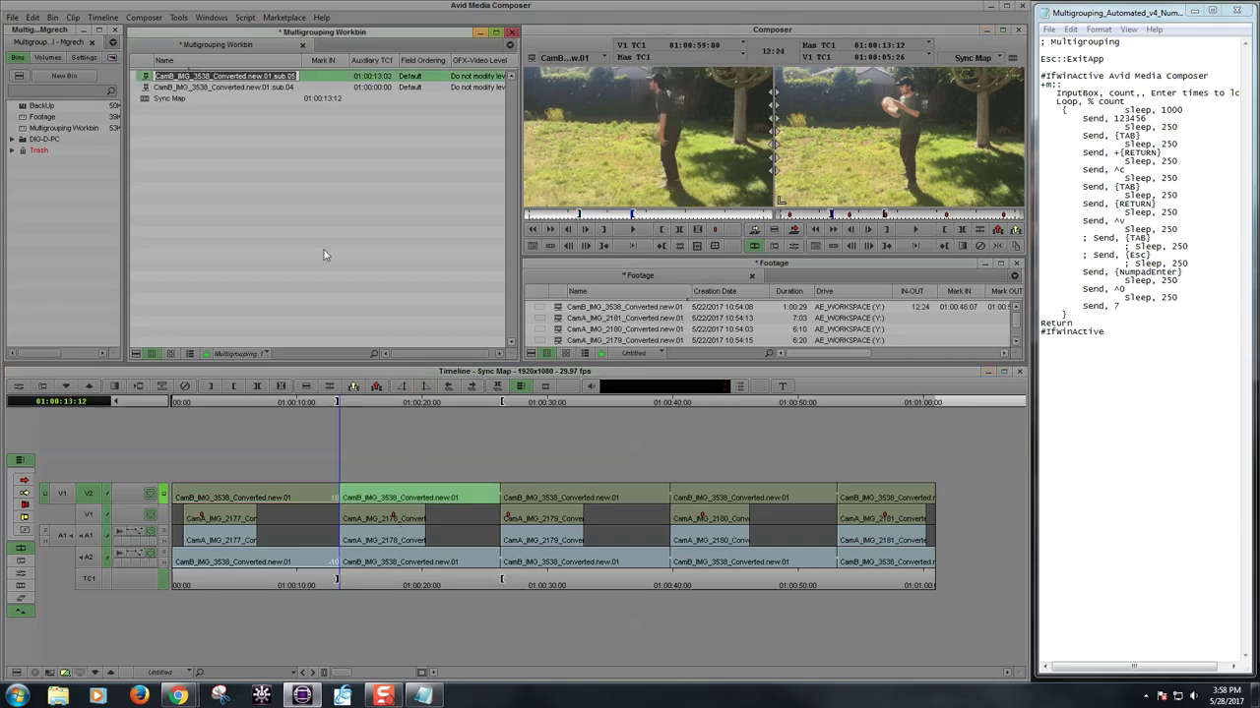
- Copy the Sync Map Mark IN 01:00:13:12 into sub.05's Auxiliary TC1
key("Tab")
key("shift+Return")
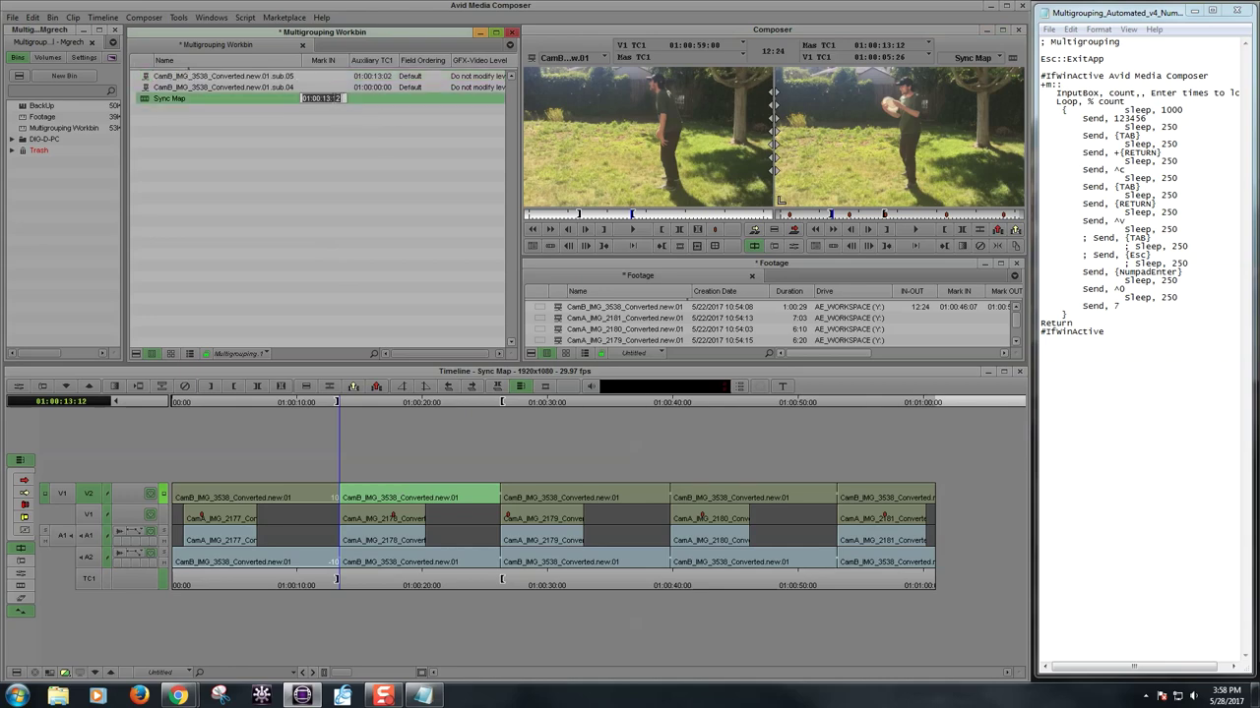
key("ctrl+c")
key("Tab")
key("Return")
key("ctrl+v")
key("KP_Enter")
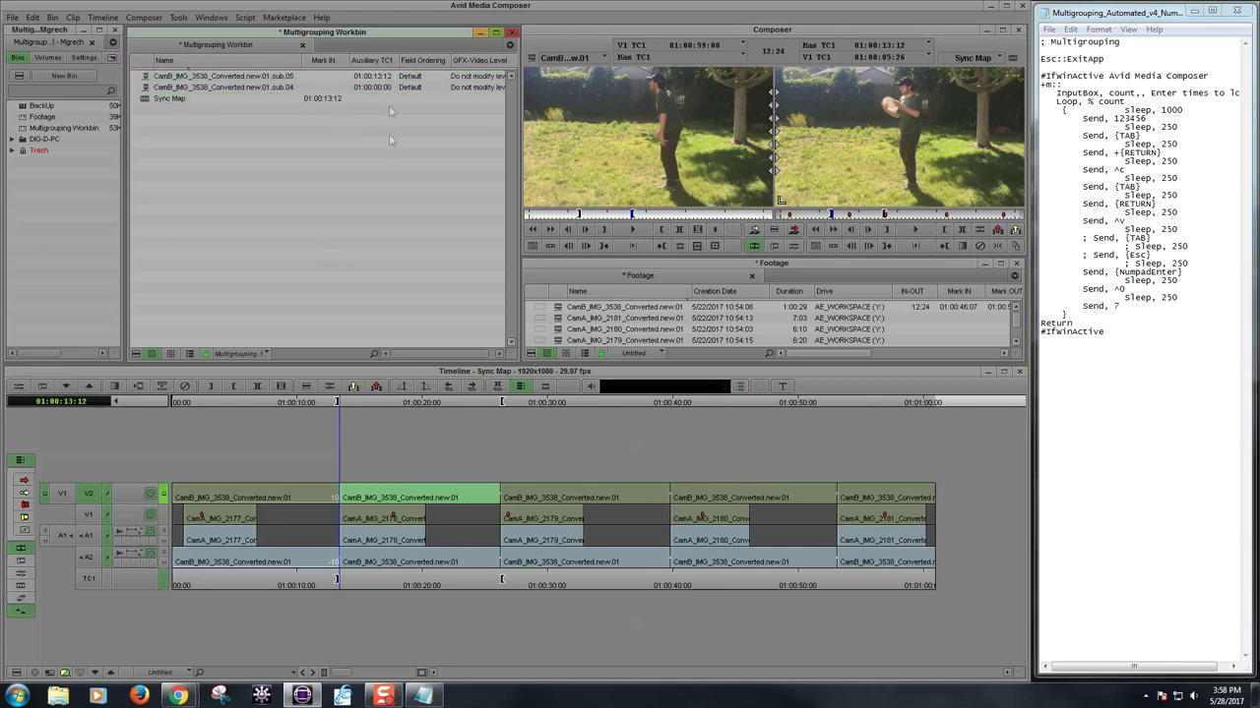
key("Return")
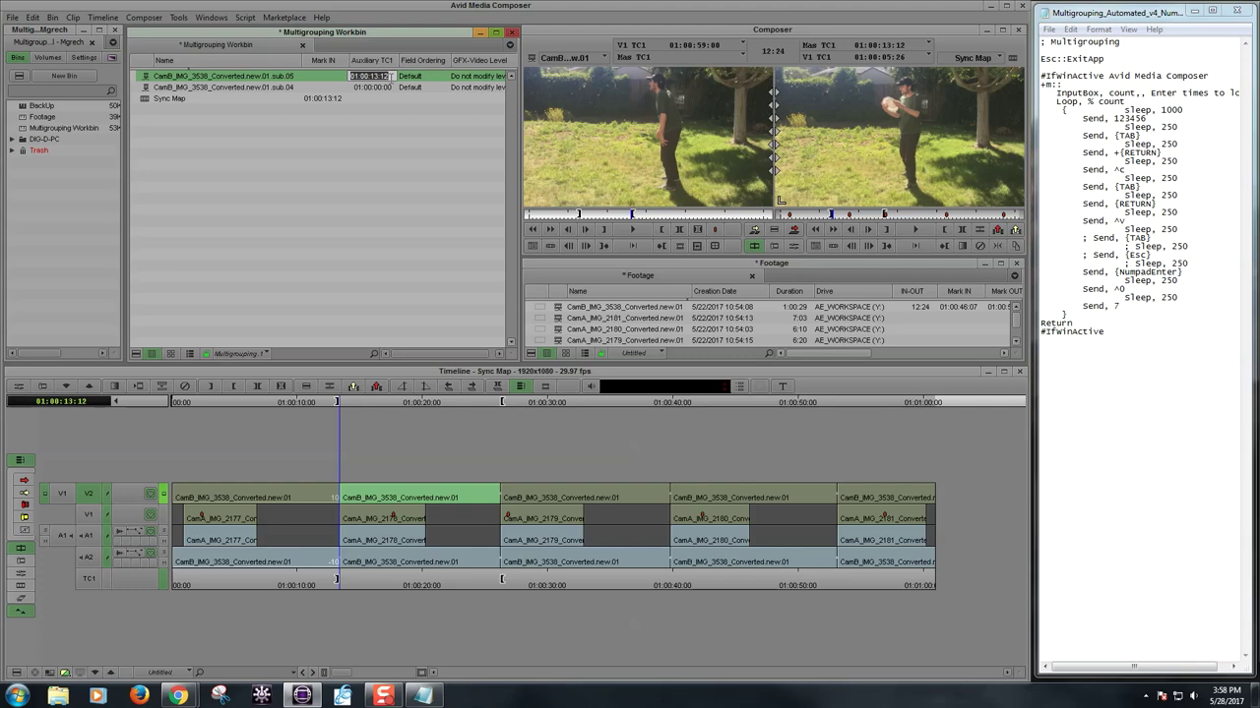
- Re-enter Auxiliary TC1 as 00:00:00:00 for sub.04 and 00:00:13:02 for sub.05
key("Return")
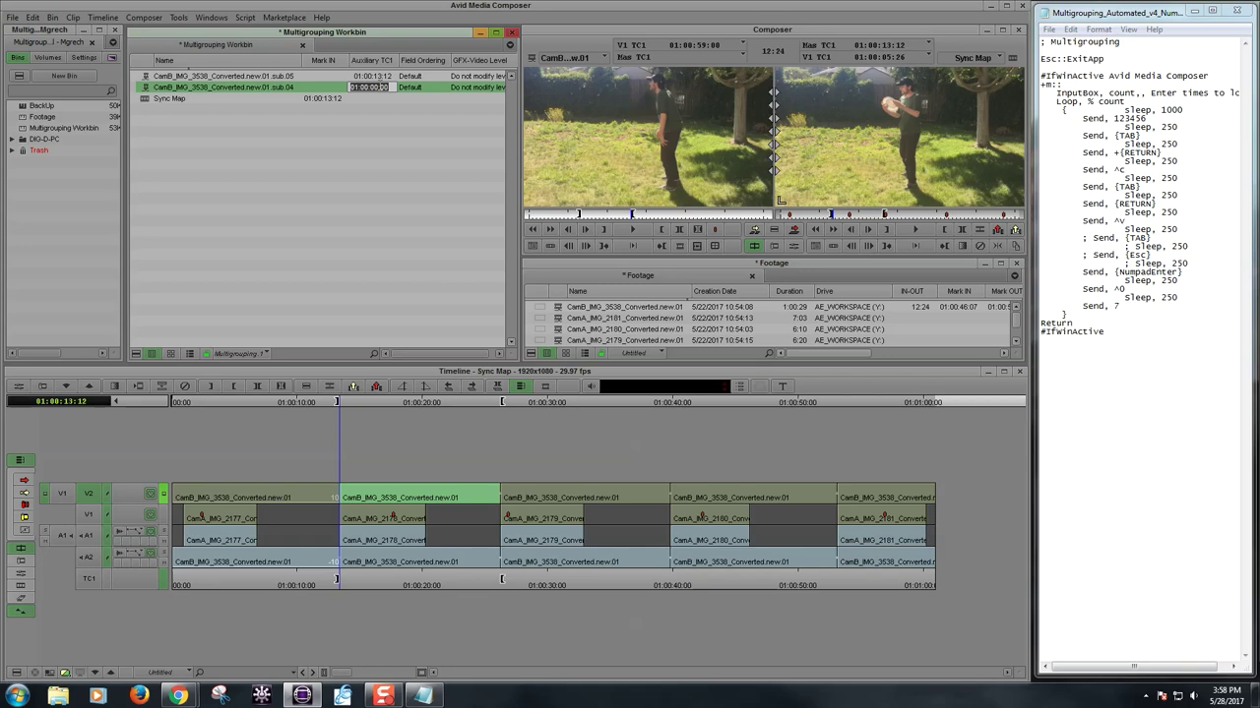
type("0")
key("Return")
key("shift+Return")
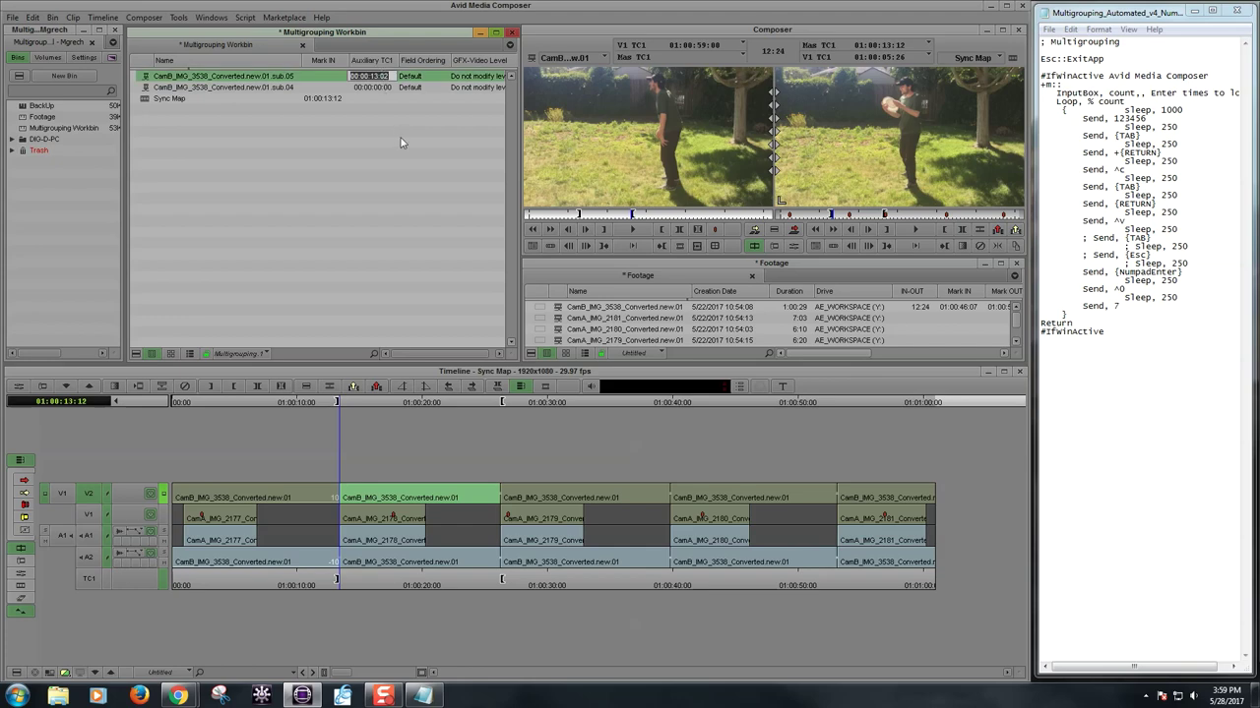
key("Tab")
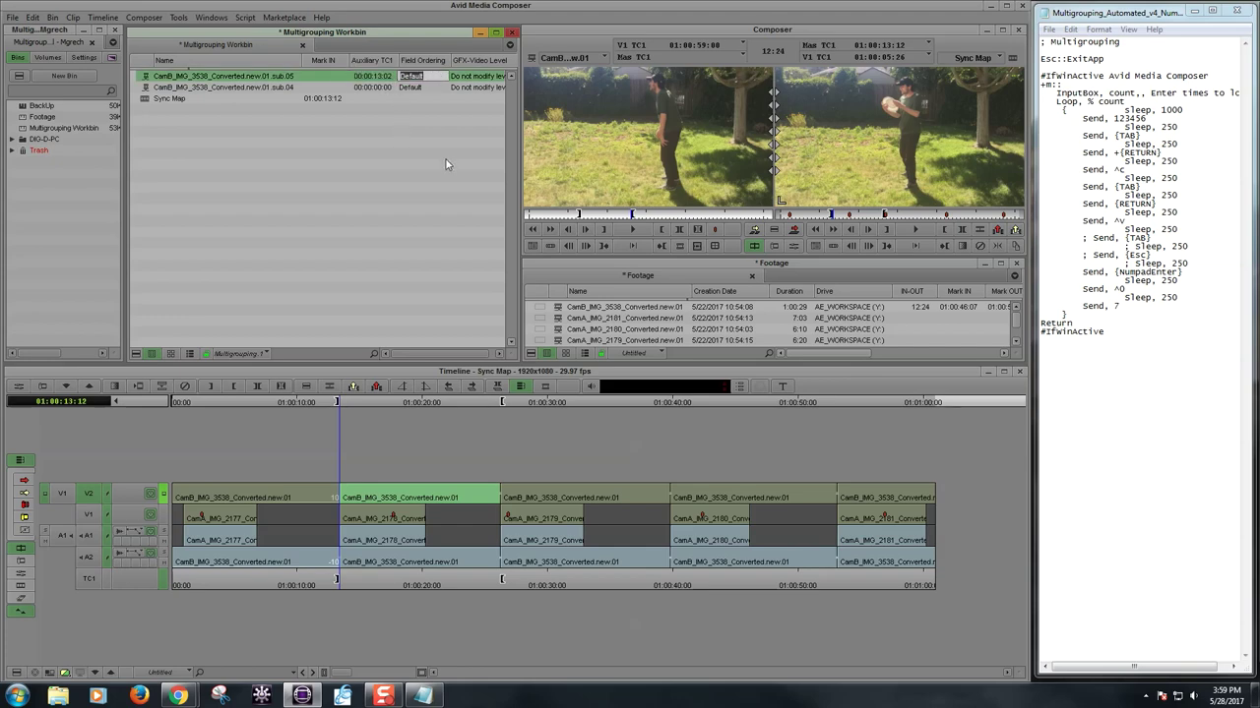
key("Return")
- Return to the sequence start and delete the sub.04 and sub.05 subclips
left_click_drag(542, 402, 485, 403)
key("Home")
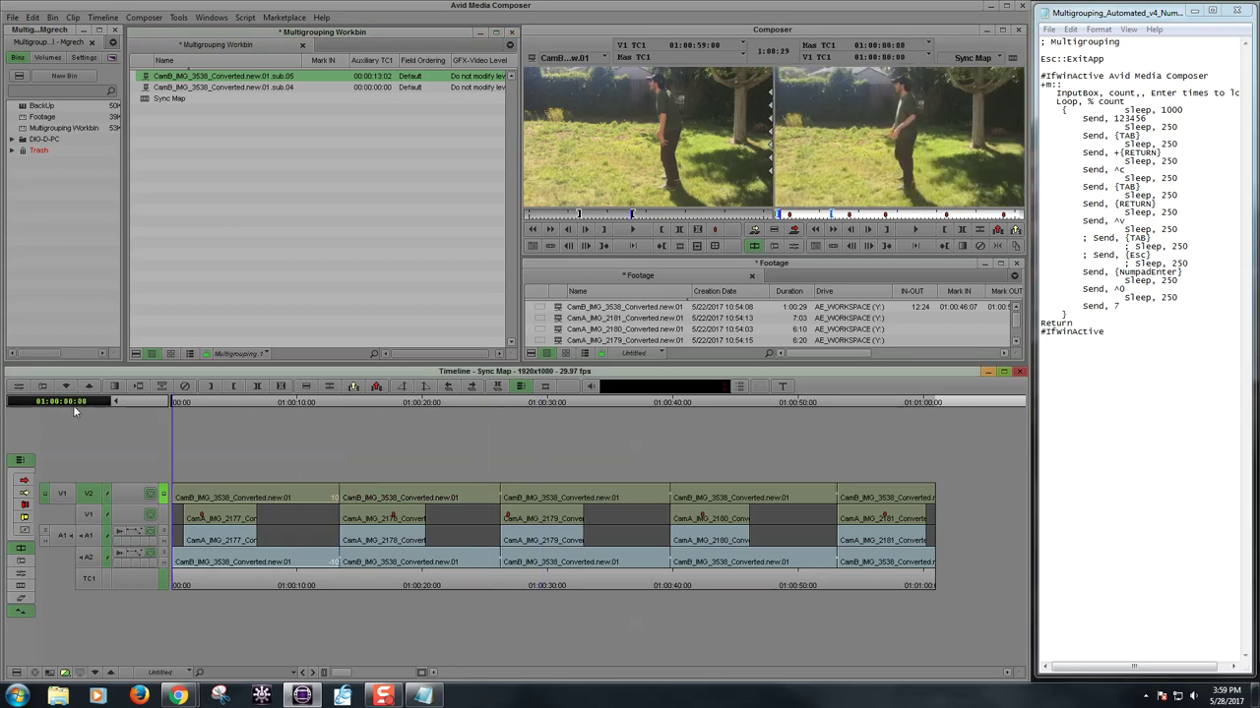
left_click(144, 87, "shift")
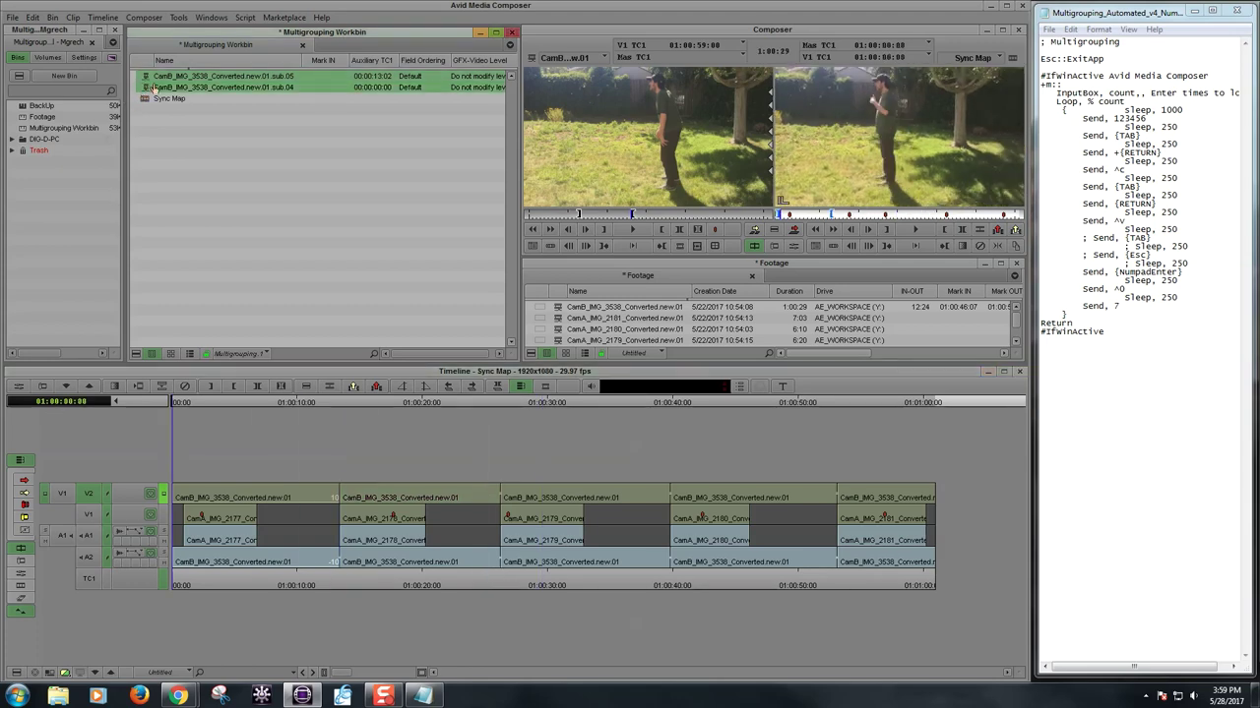
key("Delete")
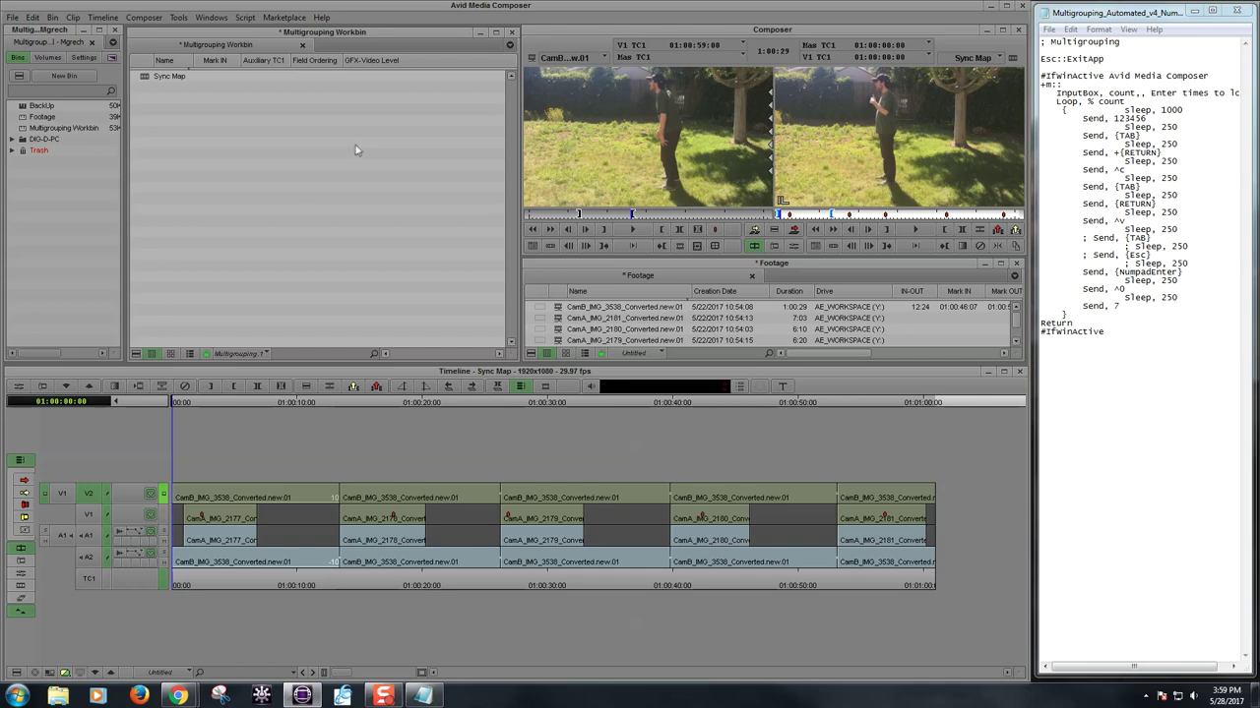
- Trigger the automated multigrouping script with Shift+M from the timeline
left_click(409, 374)
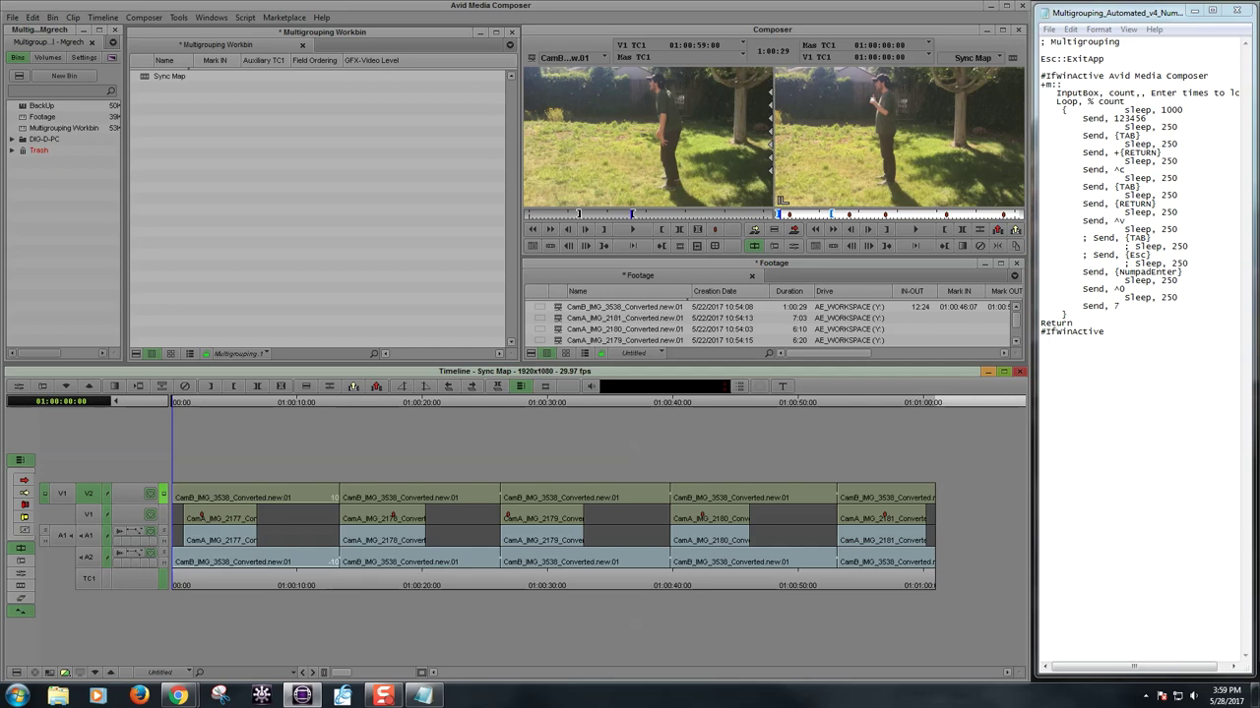
key("shift+m")
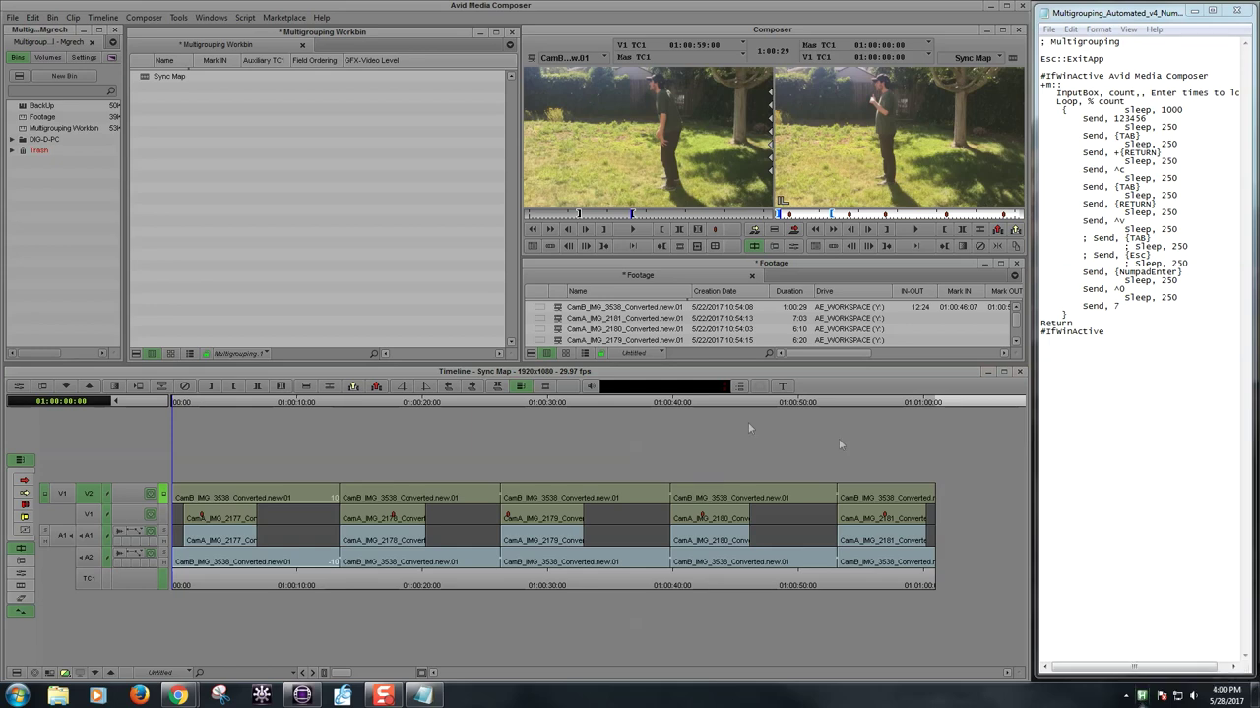
left_click(676, 371)
key("shift+m")
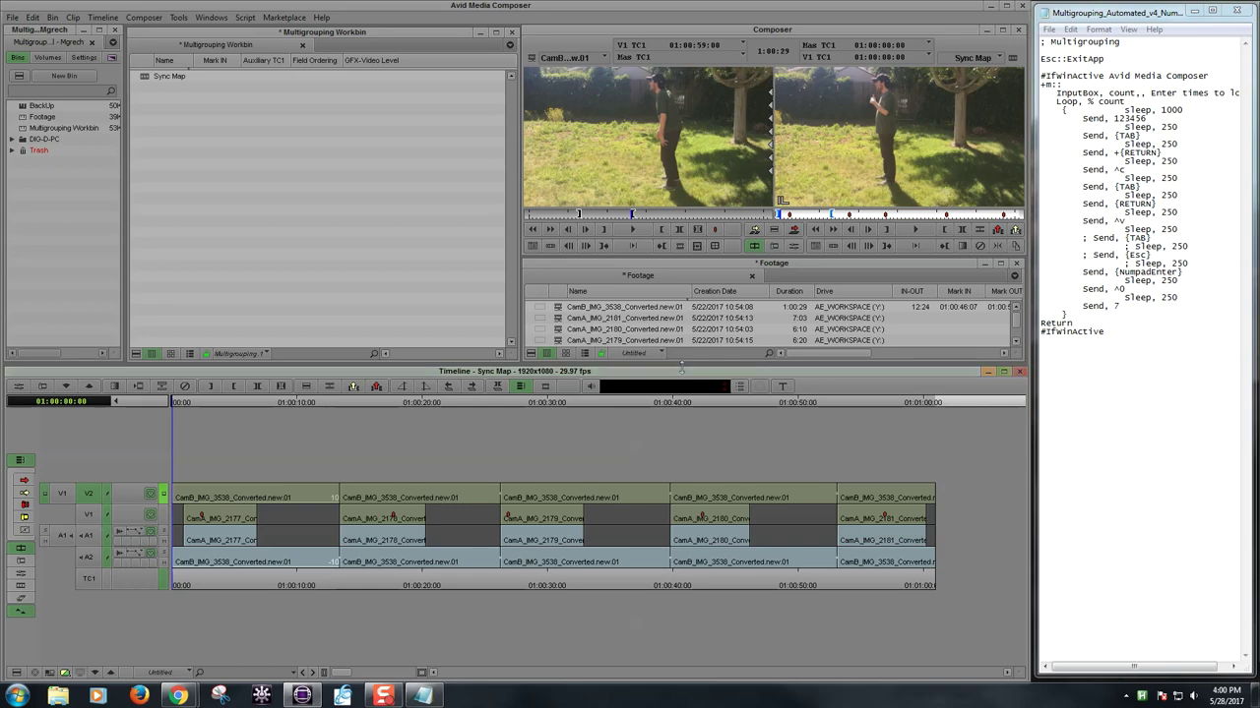
- Run the script for 5 loops, then scrub the playhead back near the start
type("5")
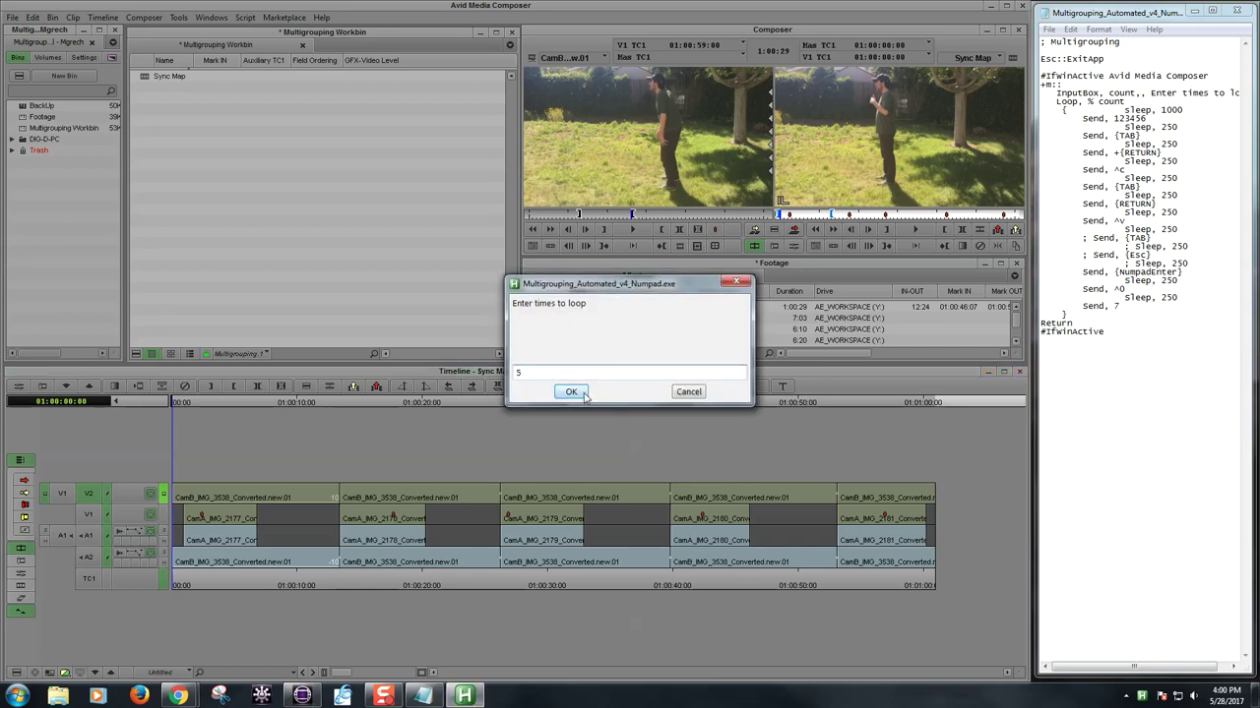
left_click(571, 392)
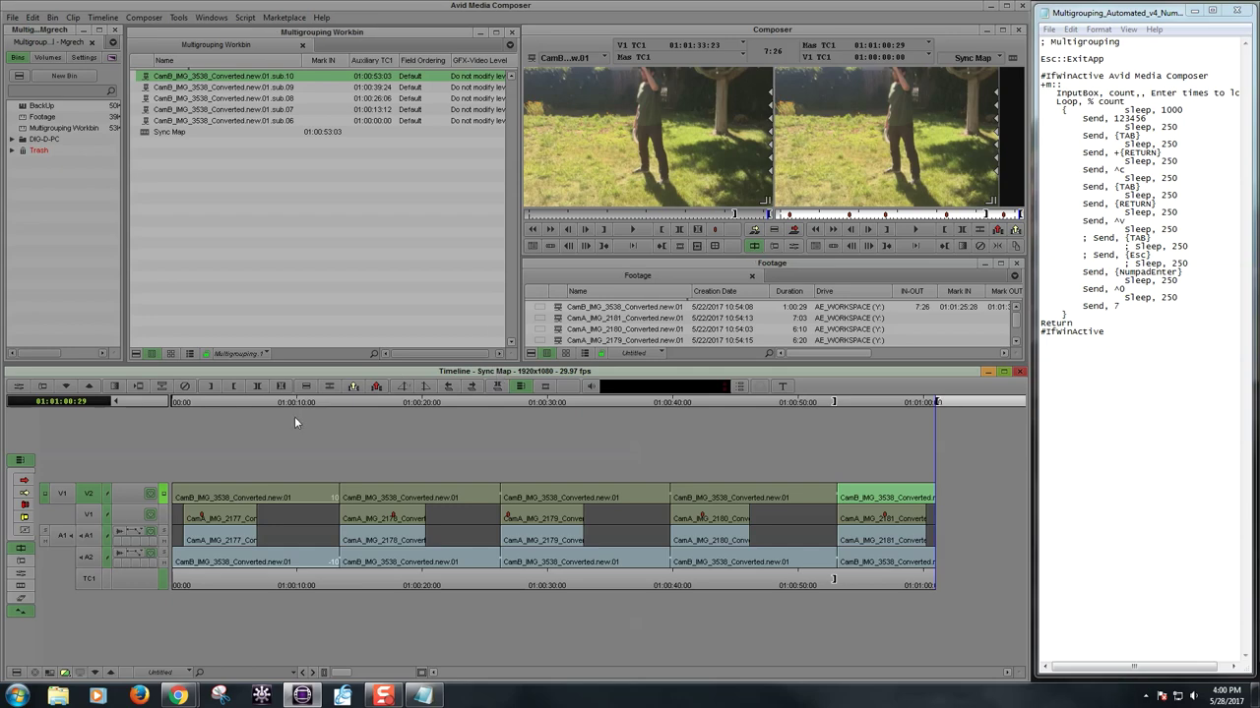
left_click_drag(284, 405, 221, 418)
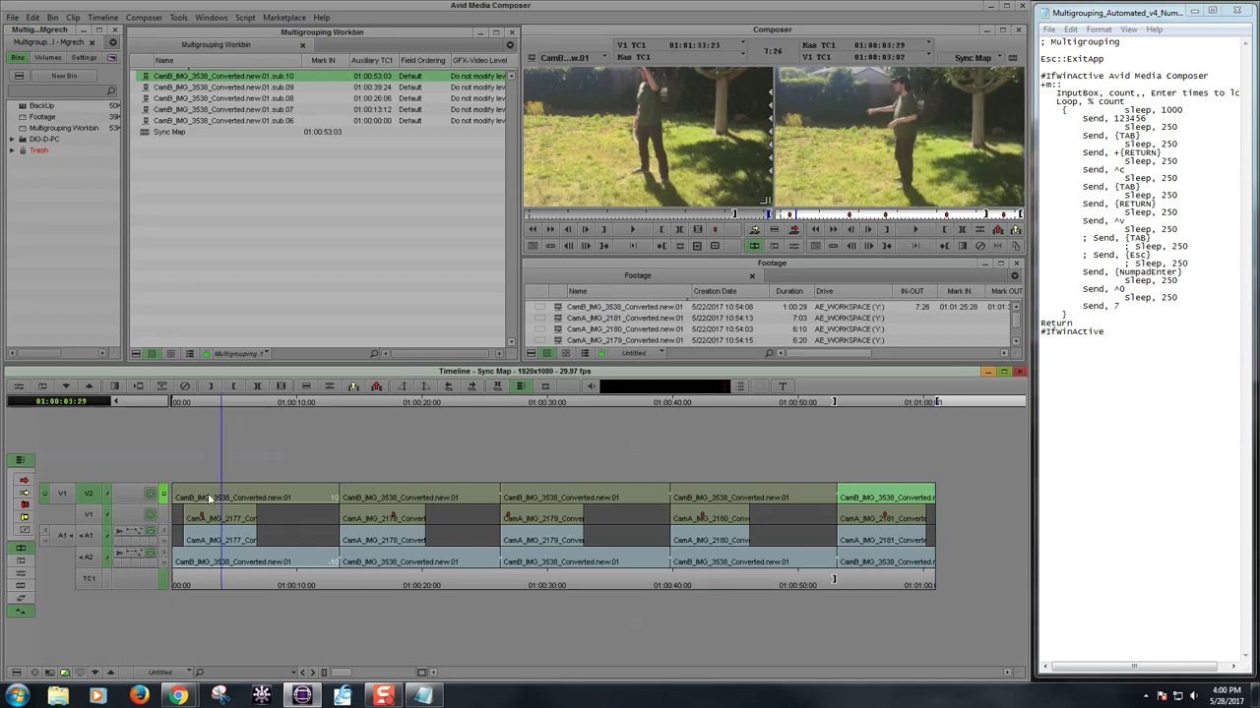
- Make V1 the only active track and run the script for 9 loops on the CamA clips
left_click(94, 517)
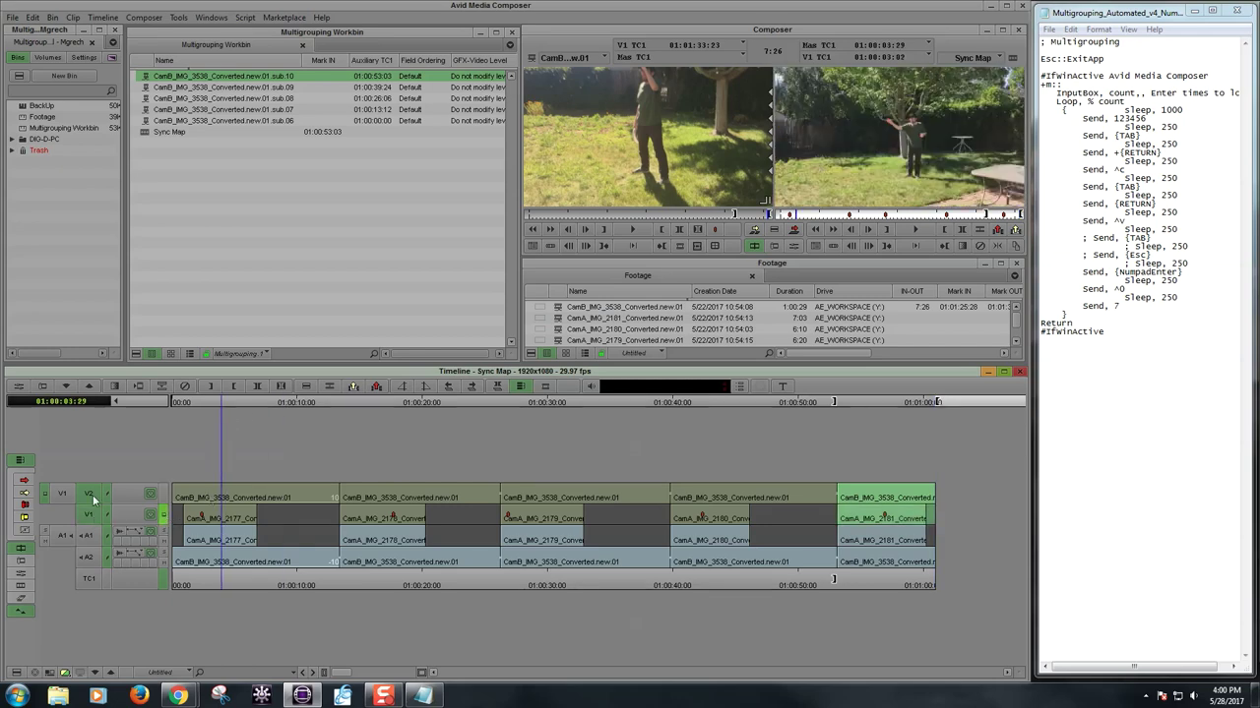
left_click(93, 495)
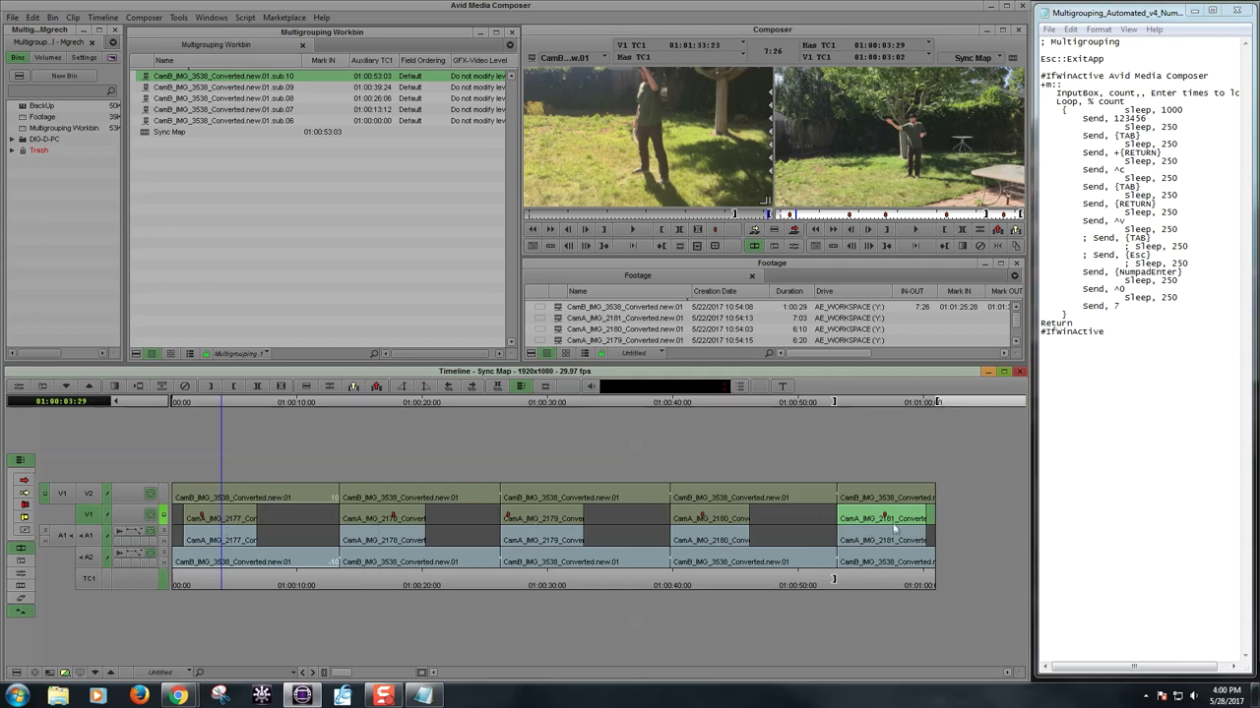
key("shift+m")
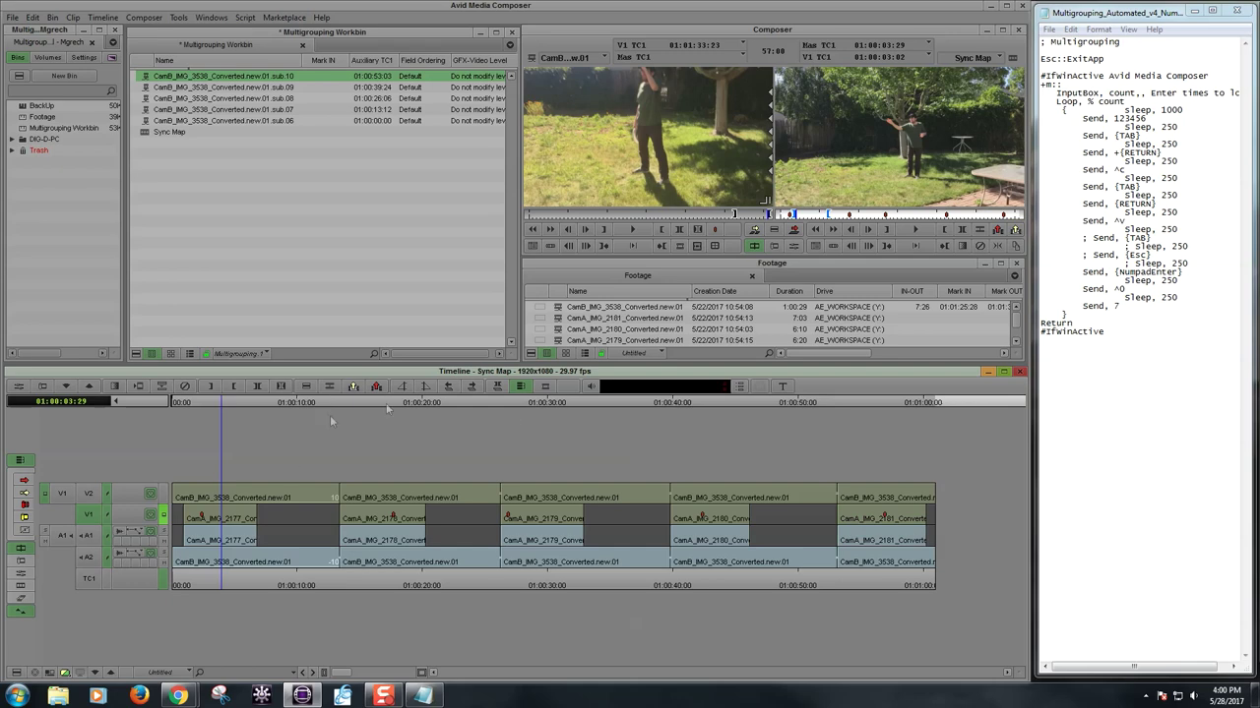
key("shift+m")
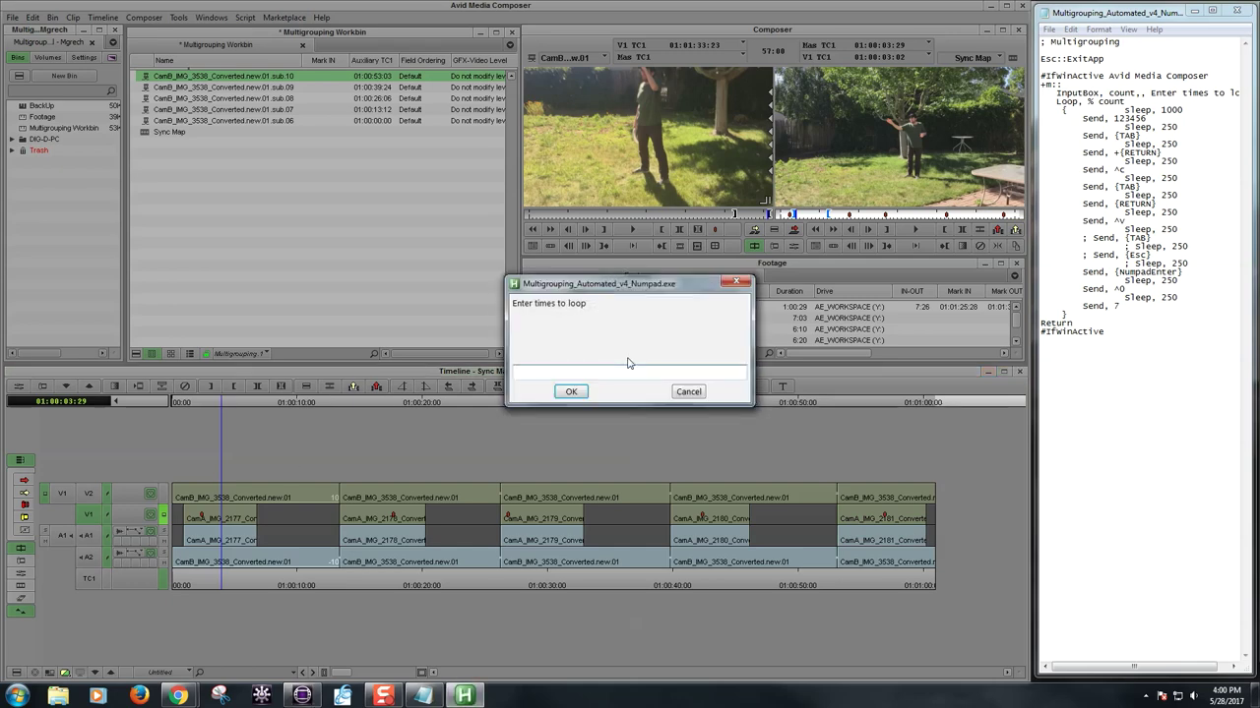
type("9")
left_click(583, 391)
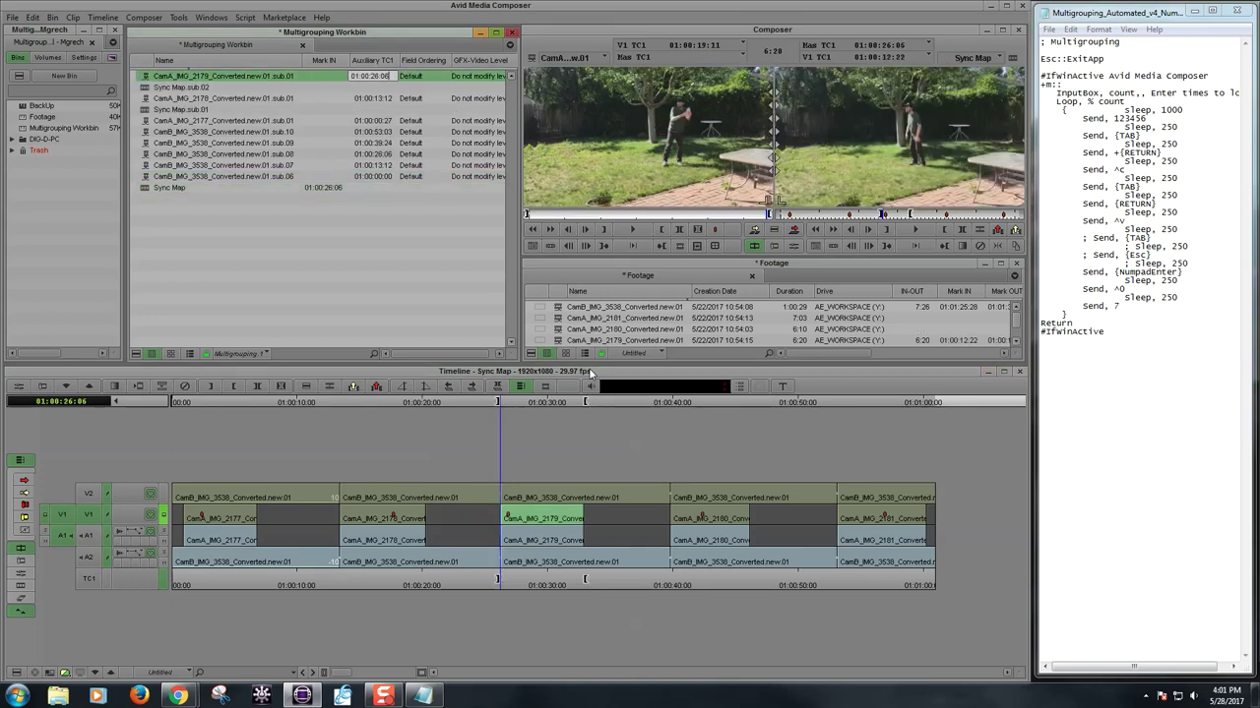
left_click(589, 366)
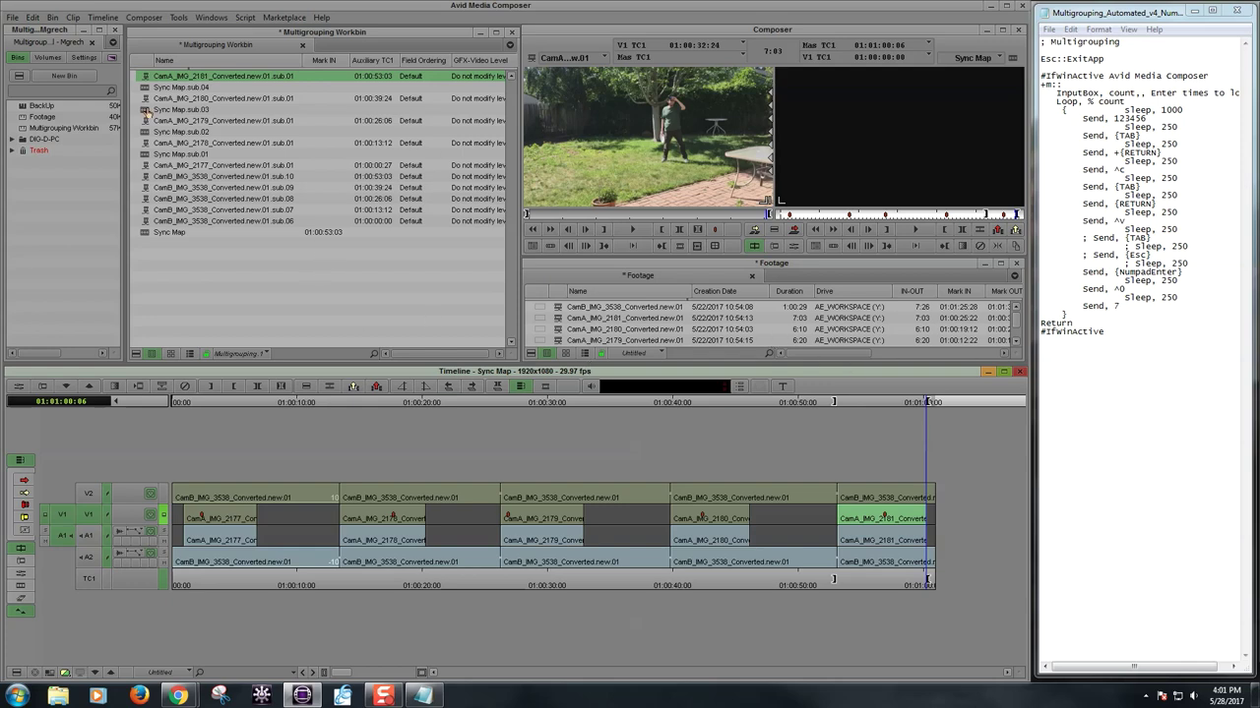
- Delete the four sequences Sync Map.sub.01 through Sync Map.sub.04 from the bin
left_click(150, 86)
left_click(149, 109, "ctrl")
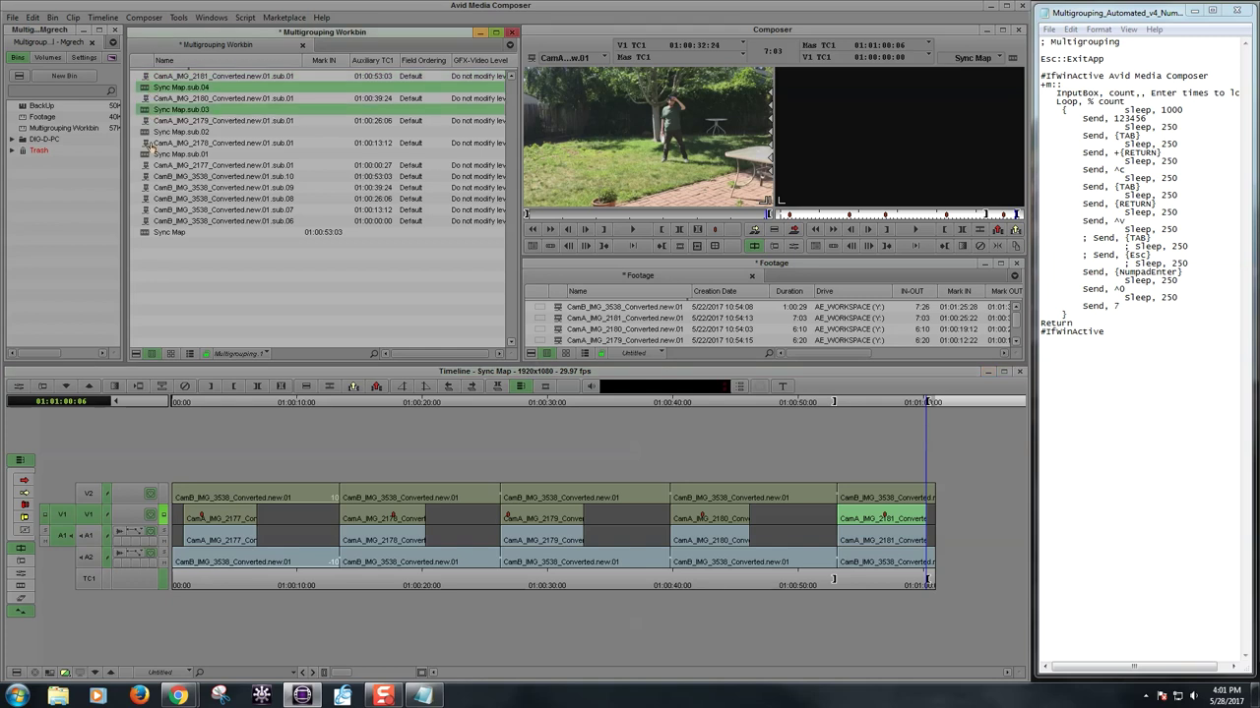
left_click(149, 132, "ctrl")
left_click(150, 155, "ctrl")
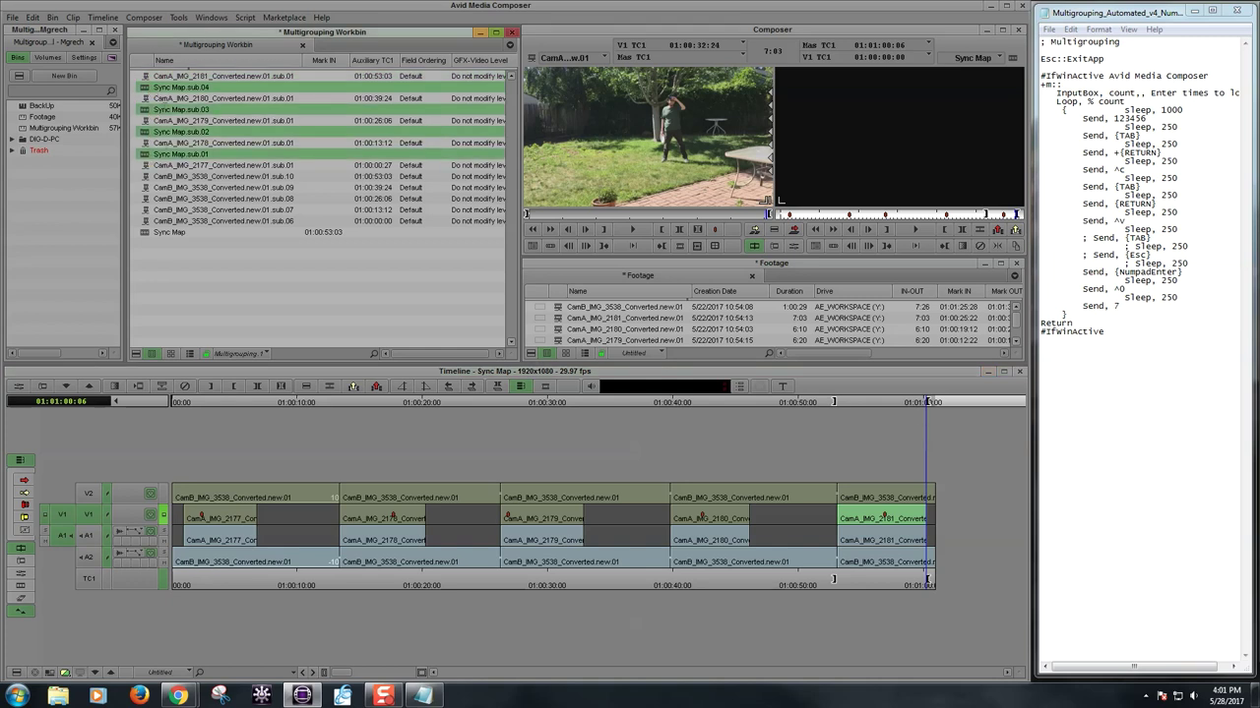
key("Delete")
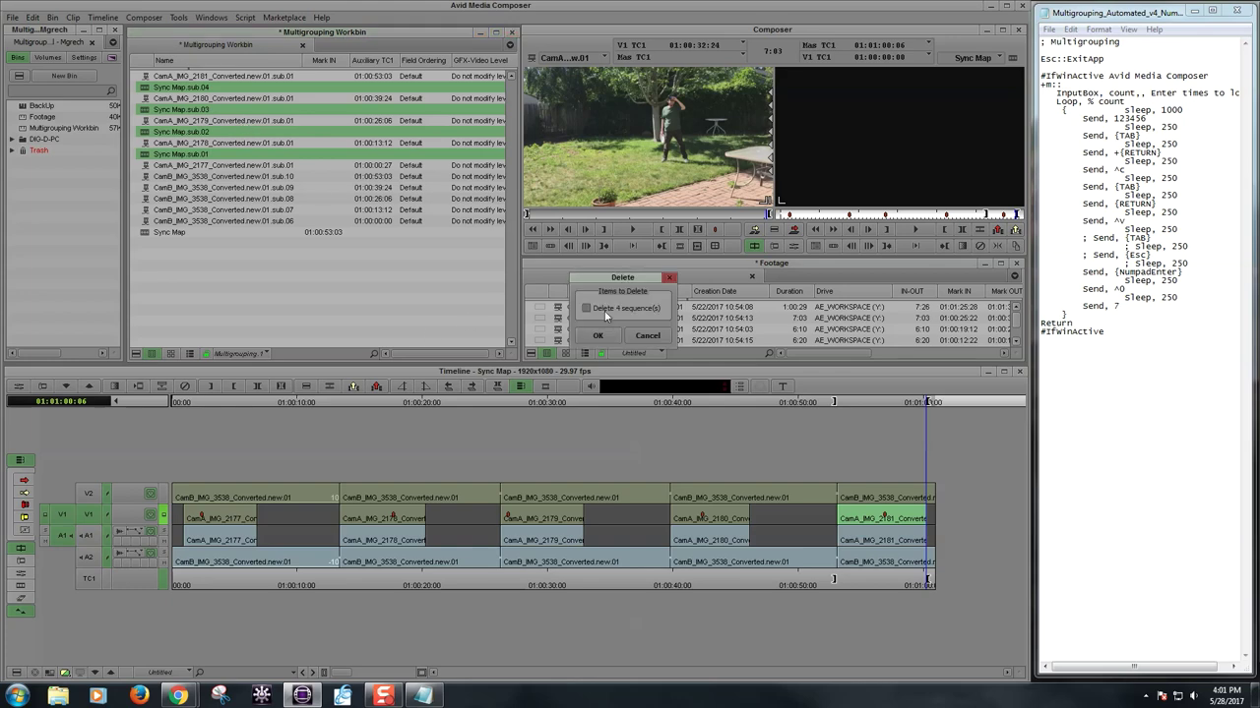
left_click(599, 336)
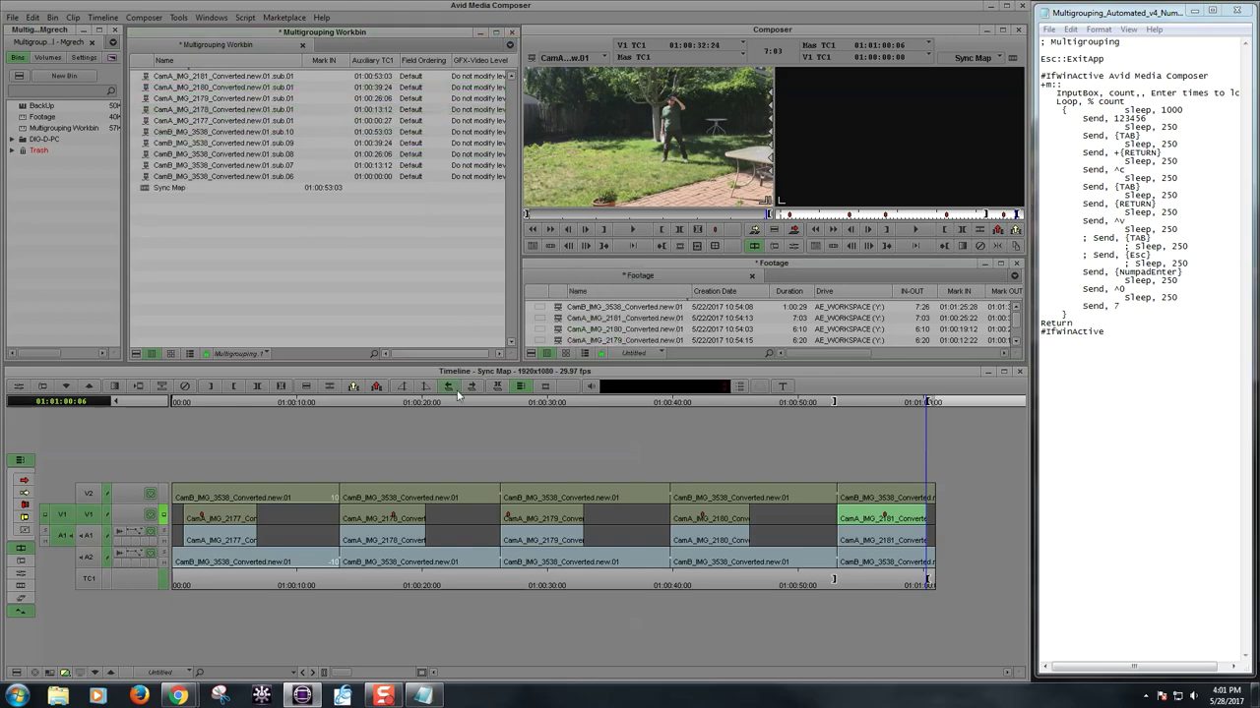
- Set the timeline position to 01:00:01:12 and select all ten subclips in the bin
left_click(234, 402)
left_click(191, 404)
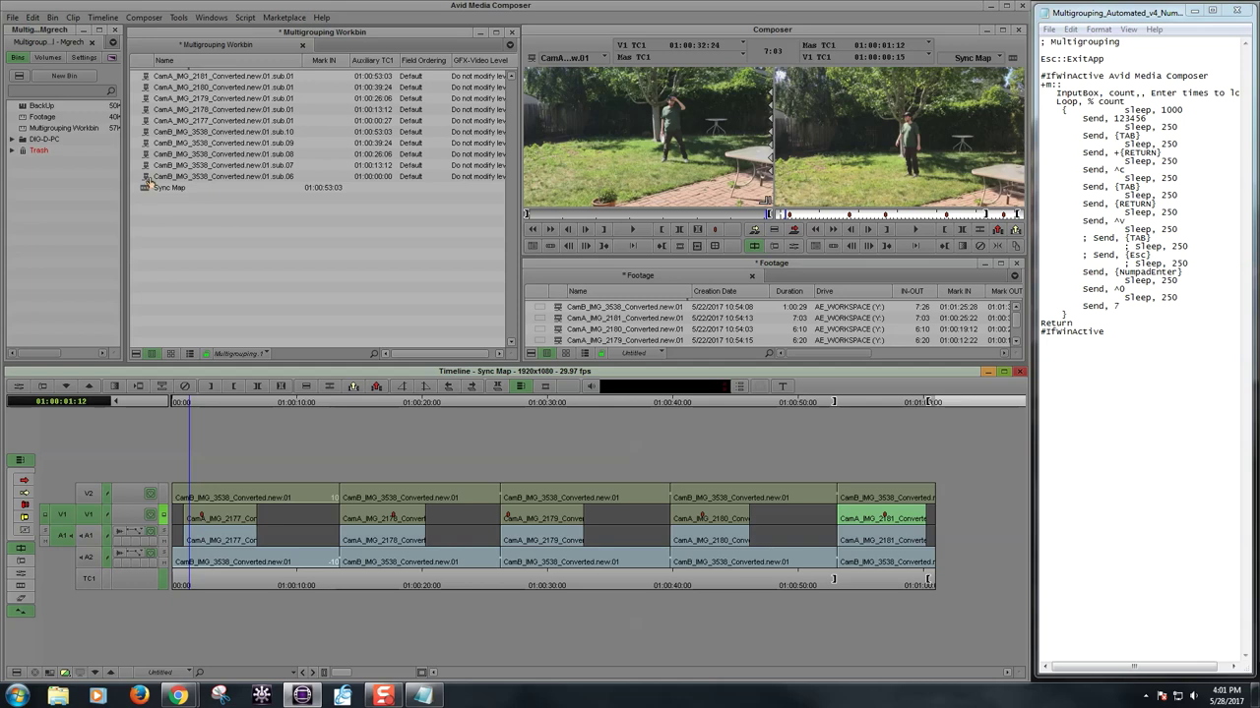
left_click_drag(148, 187, 145, 69)
left_click(73, 18)
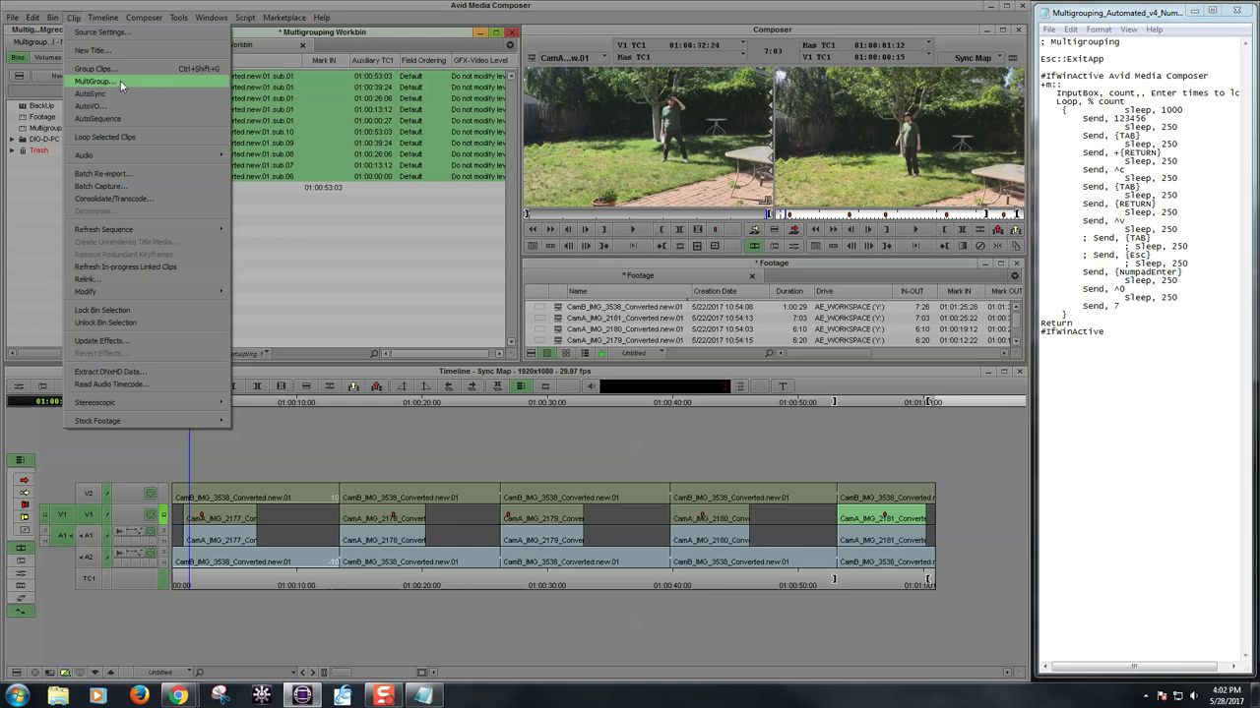
- MultiGroup the ten subclips synced on Auxiliary TC1, creating five group clips and MultiGroup.01
mouse_move(61, 22)
left_click(102, 82)
left_click(568, 338)
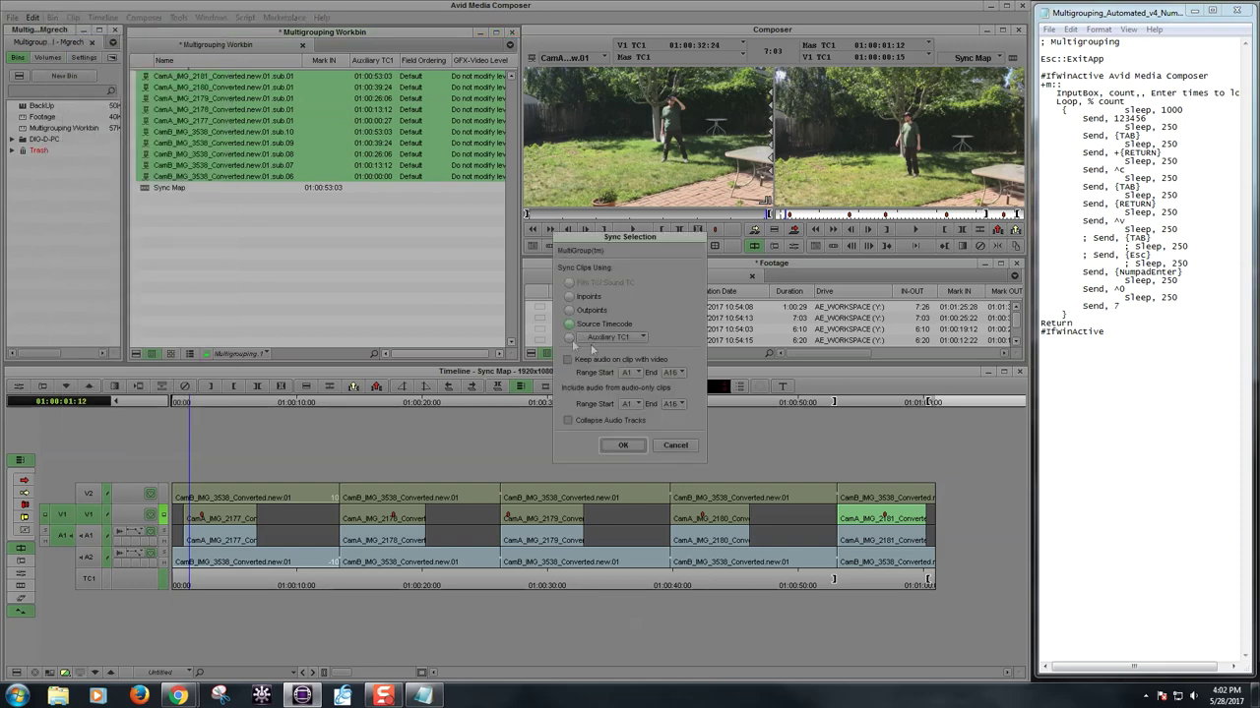
left_click(636, 447)
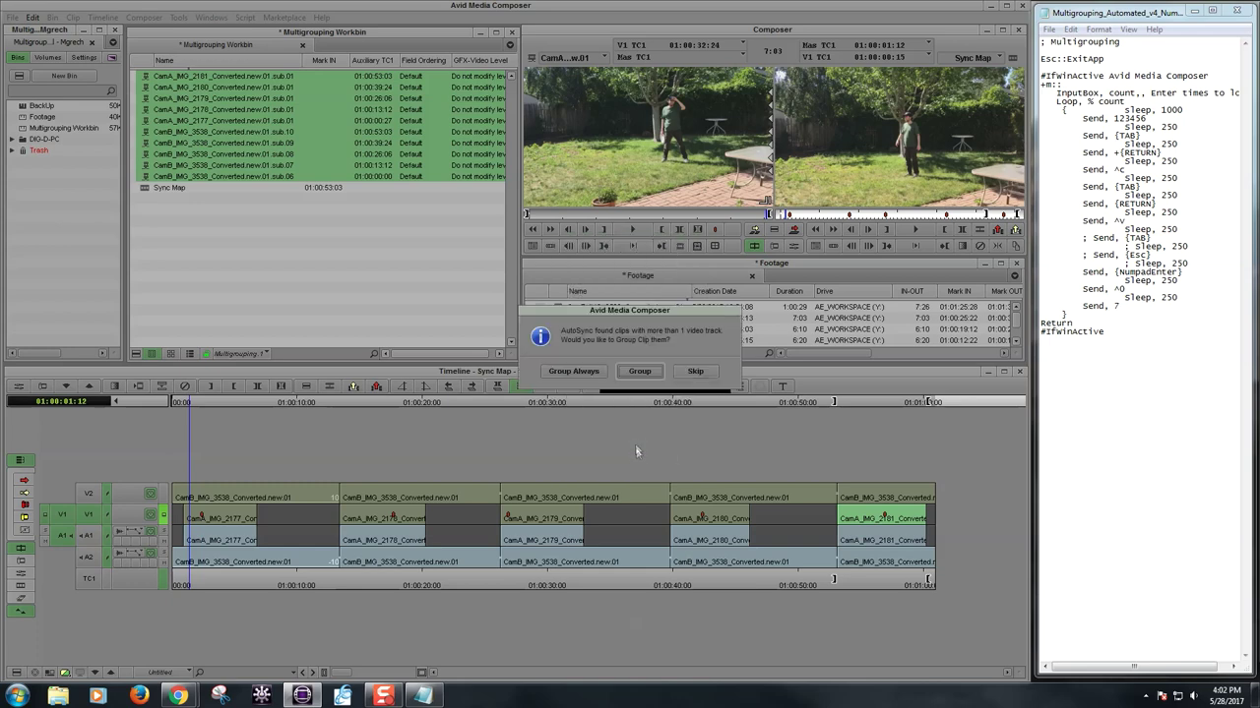
left_click(636, 372)
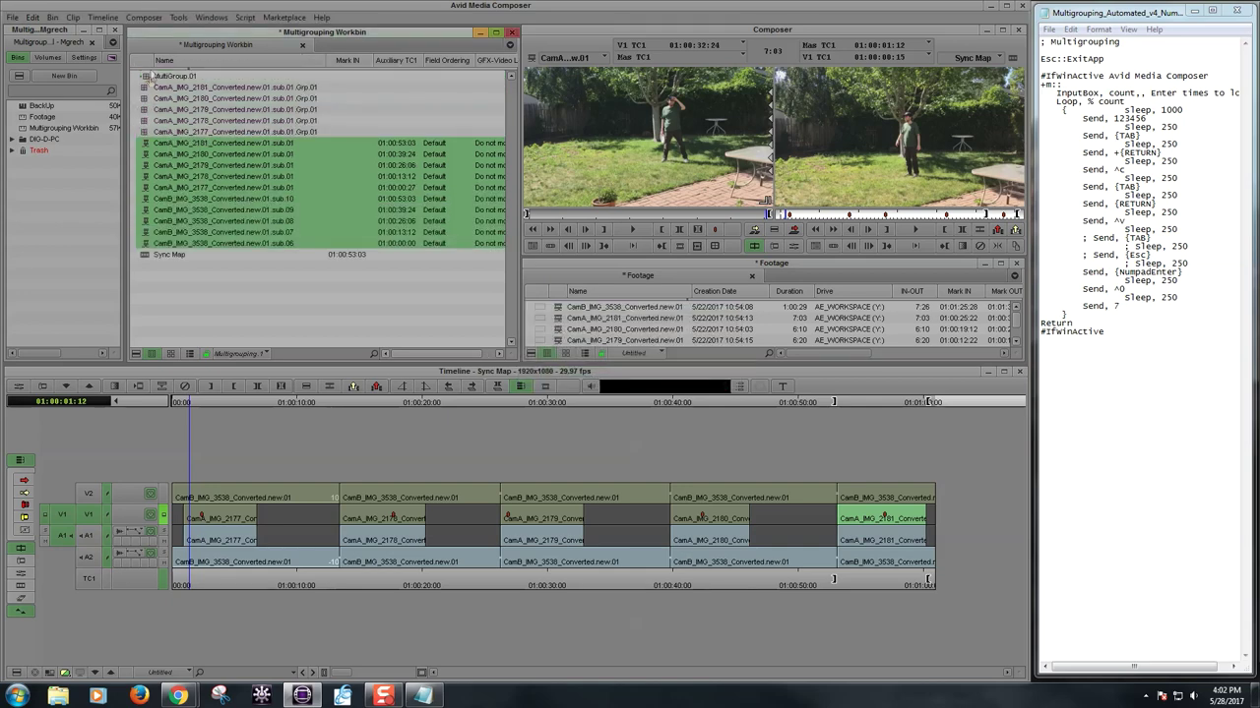
left_click(150, 77)
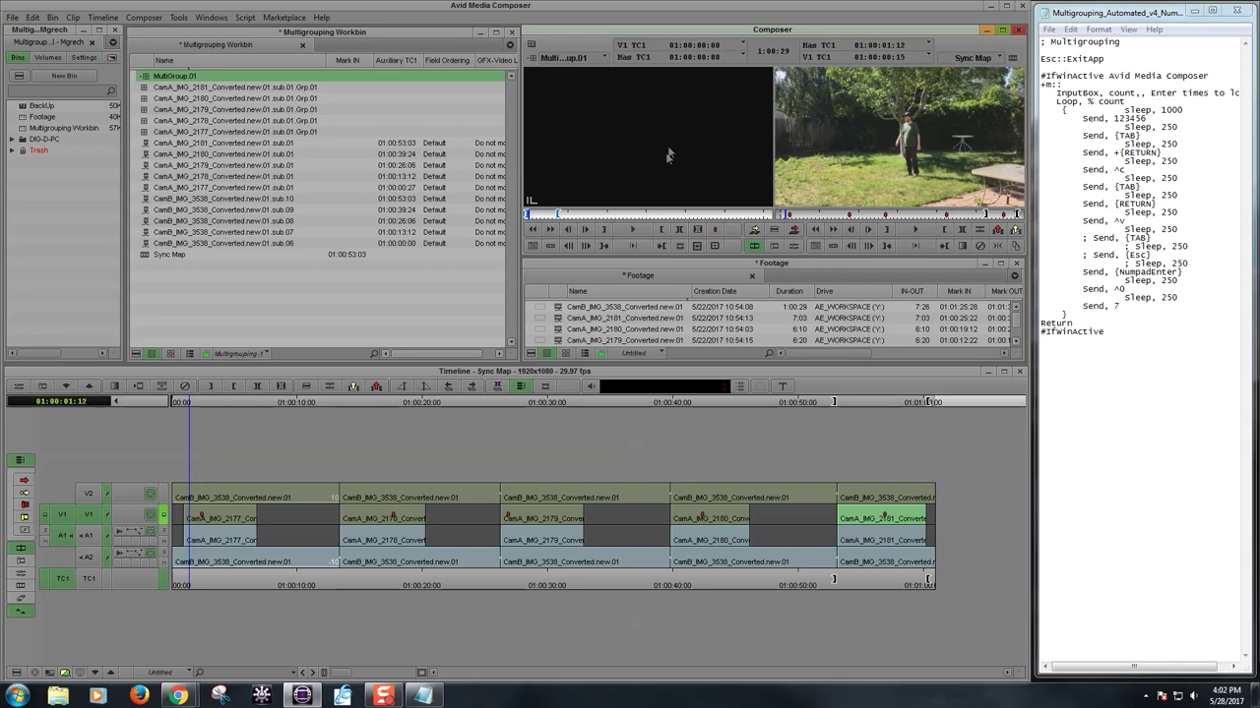
- Load MultiGroup.01 into the timeline and show all camera angles side by side, scrubbing to check sync
left_click(768, 413)
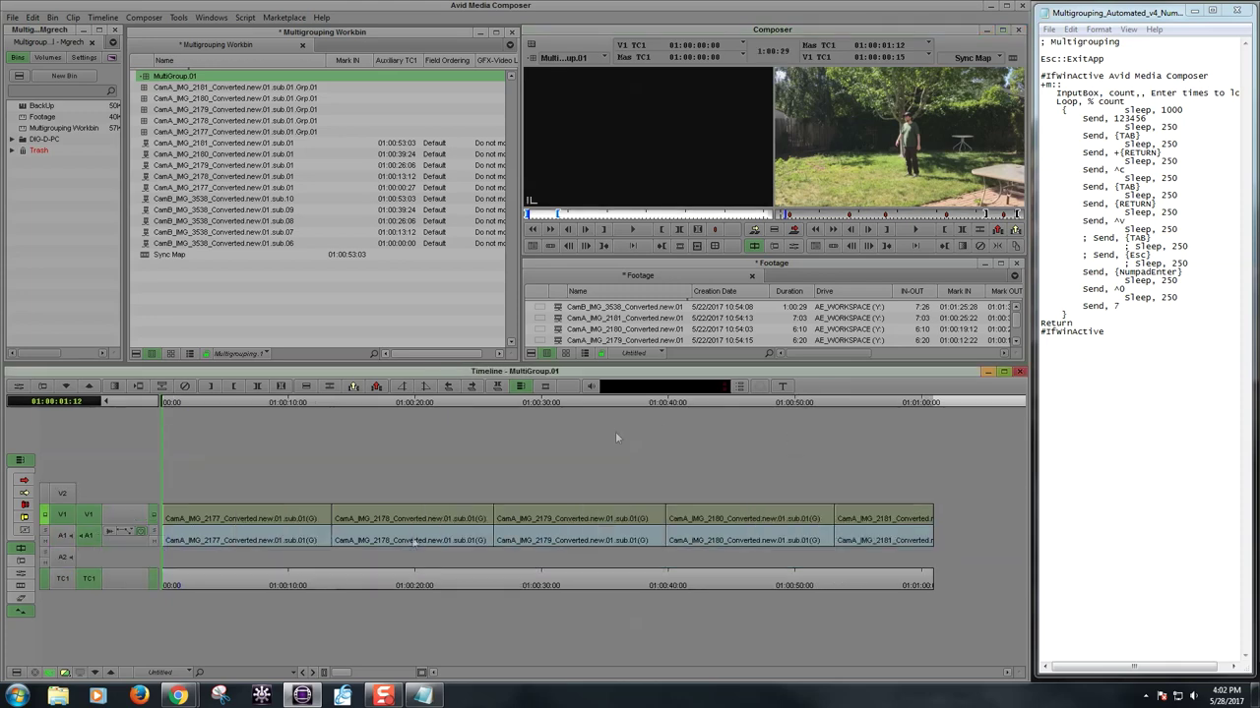
left_click(270, 413)
left_click(717, 247)
left_click(365, 404)
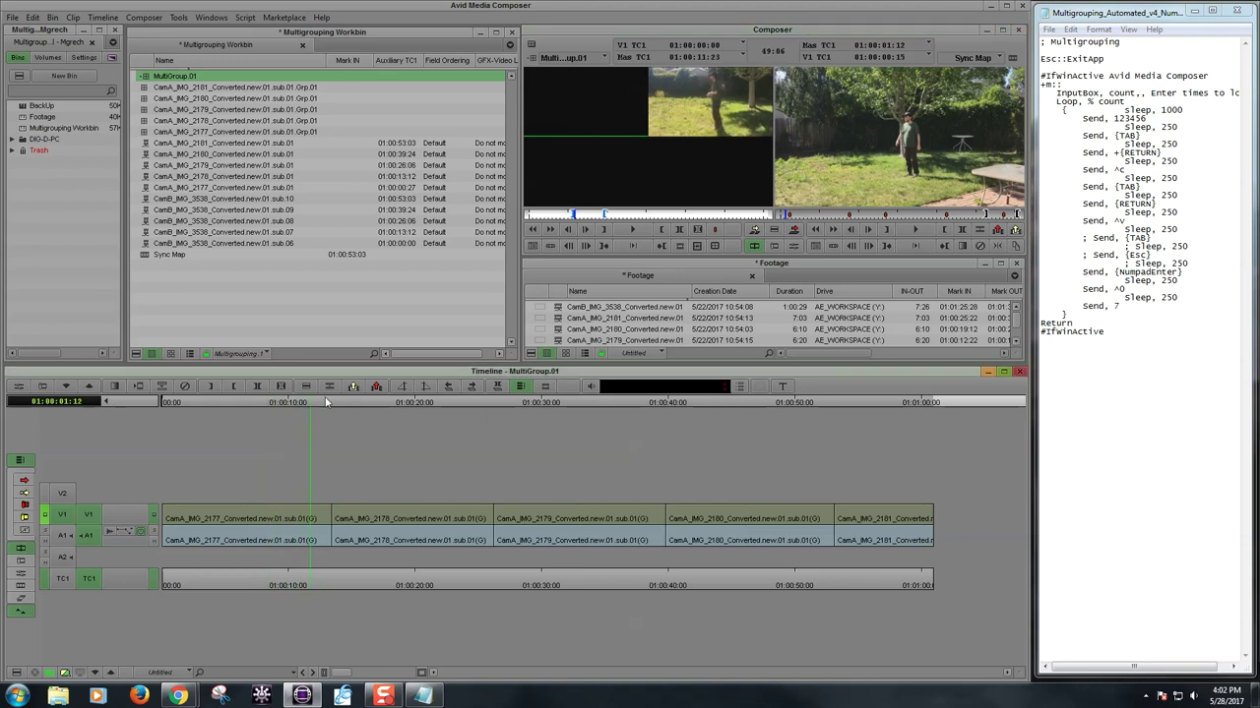
mouse_move(365, 403)
left_mouse_down()
mouse_move(403, 404)
mouse_move(374, 406)
left_mouse_up()
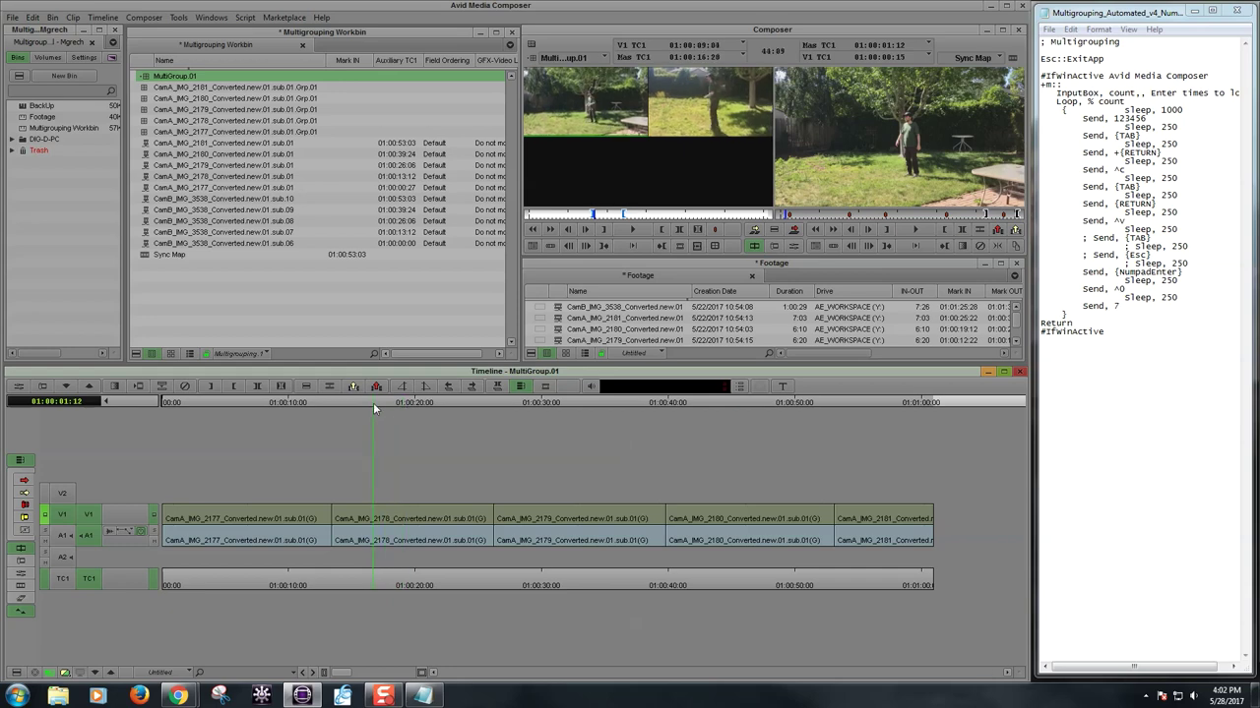
left_click(1147, 699)
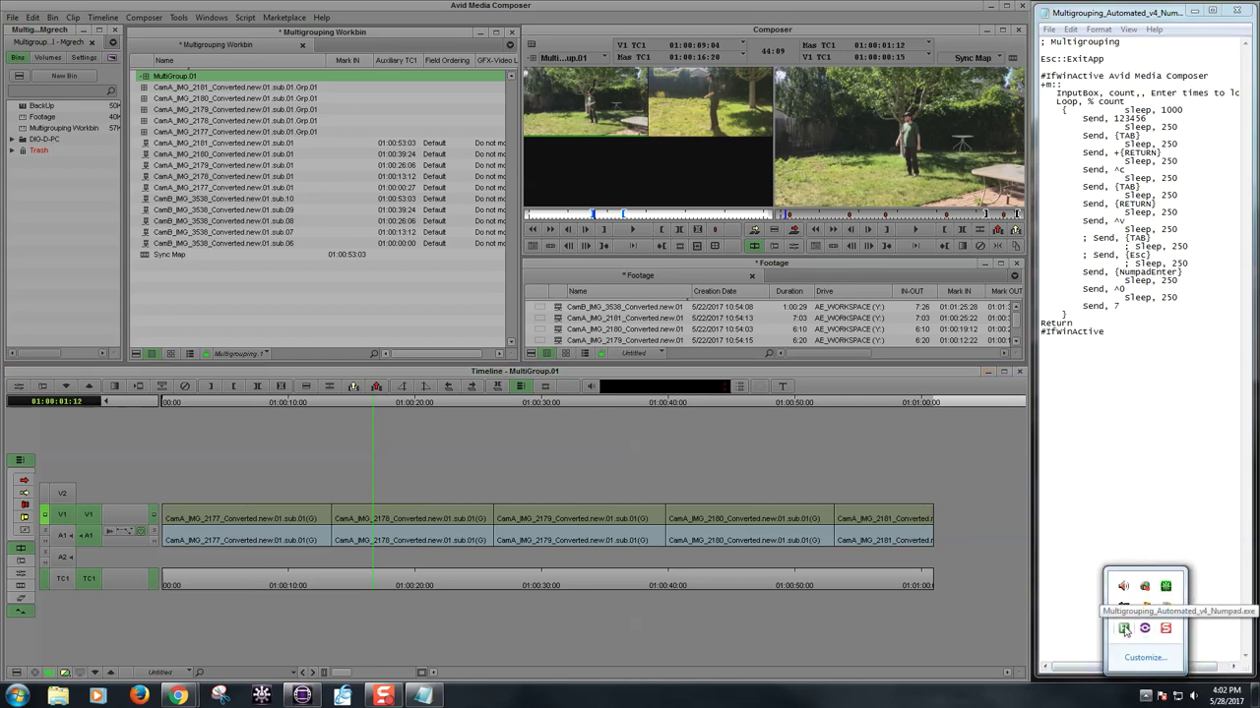
- Rename MultiGroup.01 in the bin to SplitcamMultiGroup.01
left_click(994, 516)
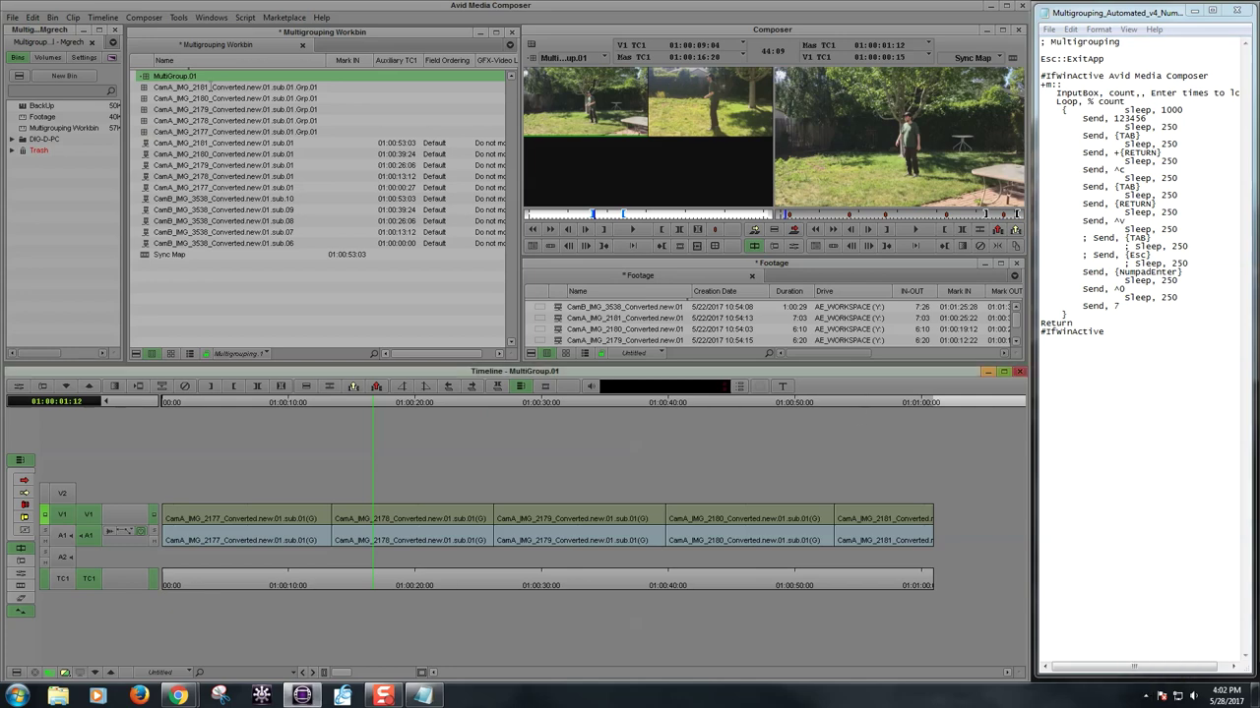
left_click(159, 75)
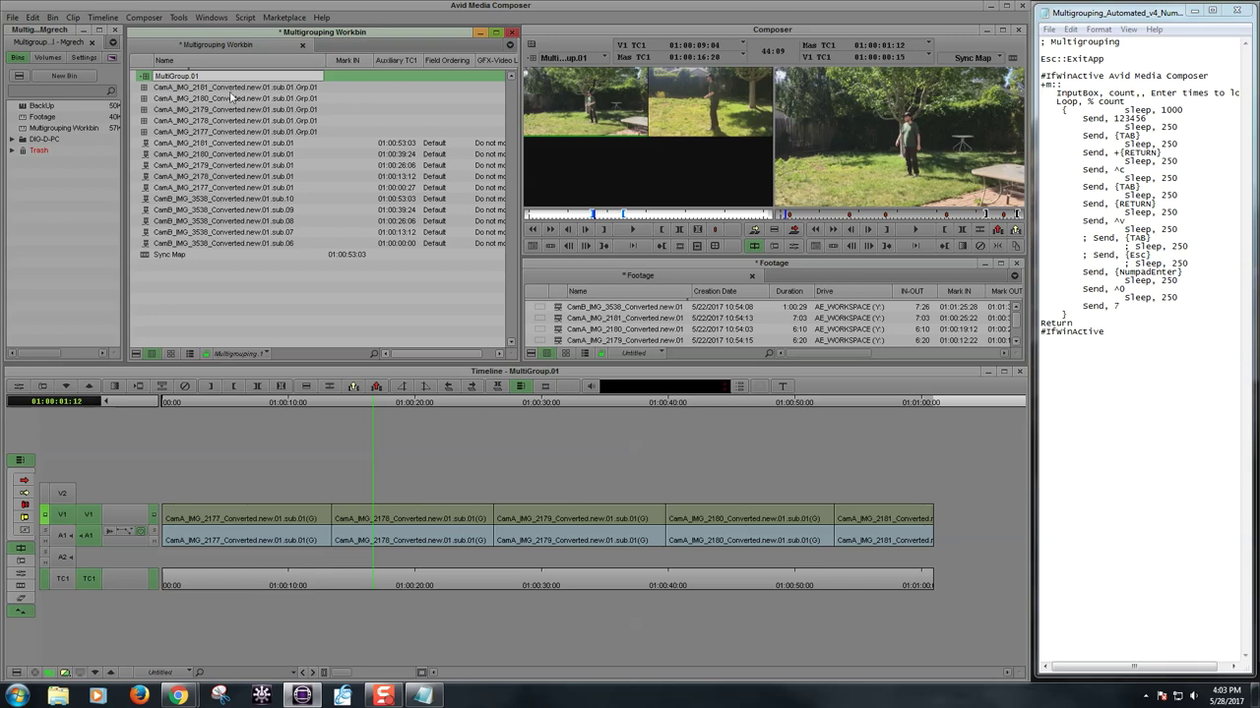
type("Splitcam")
key("shift+m")
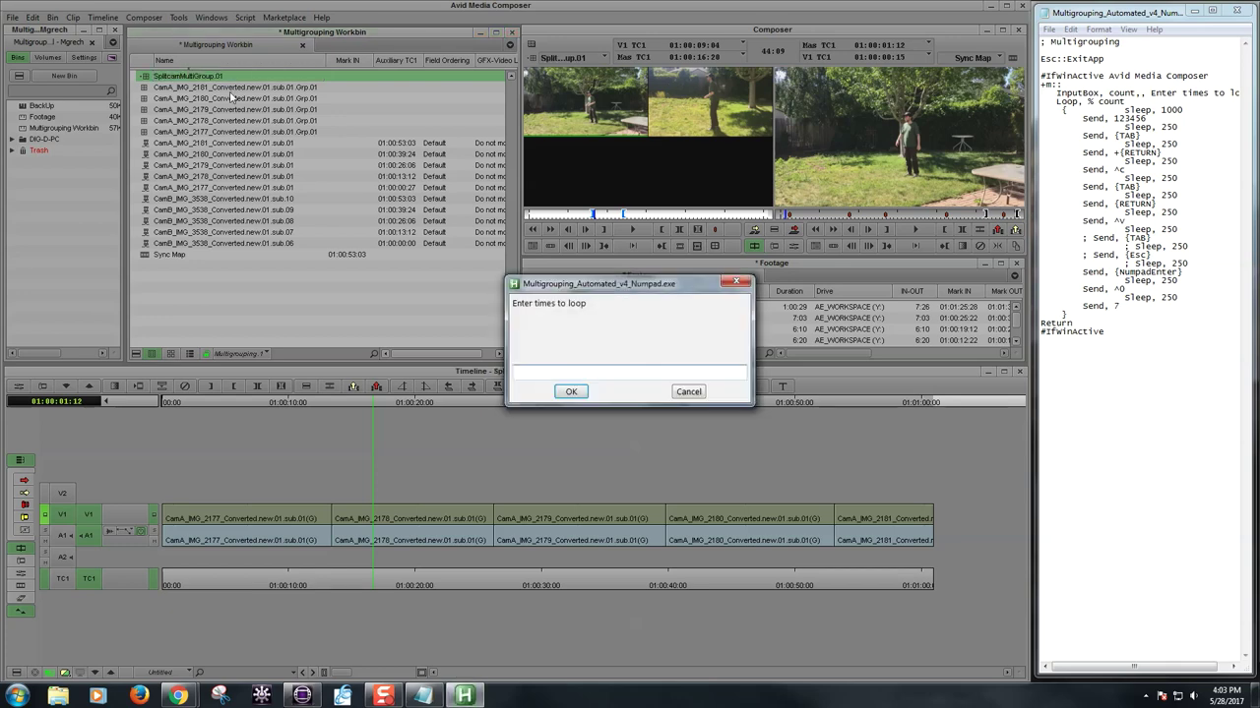
- Dismiss the script's loop-count prompt and save the AutoHotkey script in Notepad
left_click(688, 391)
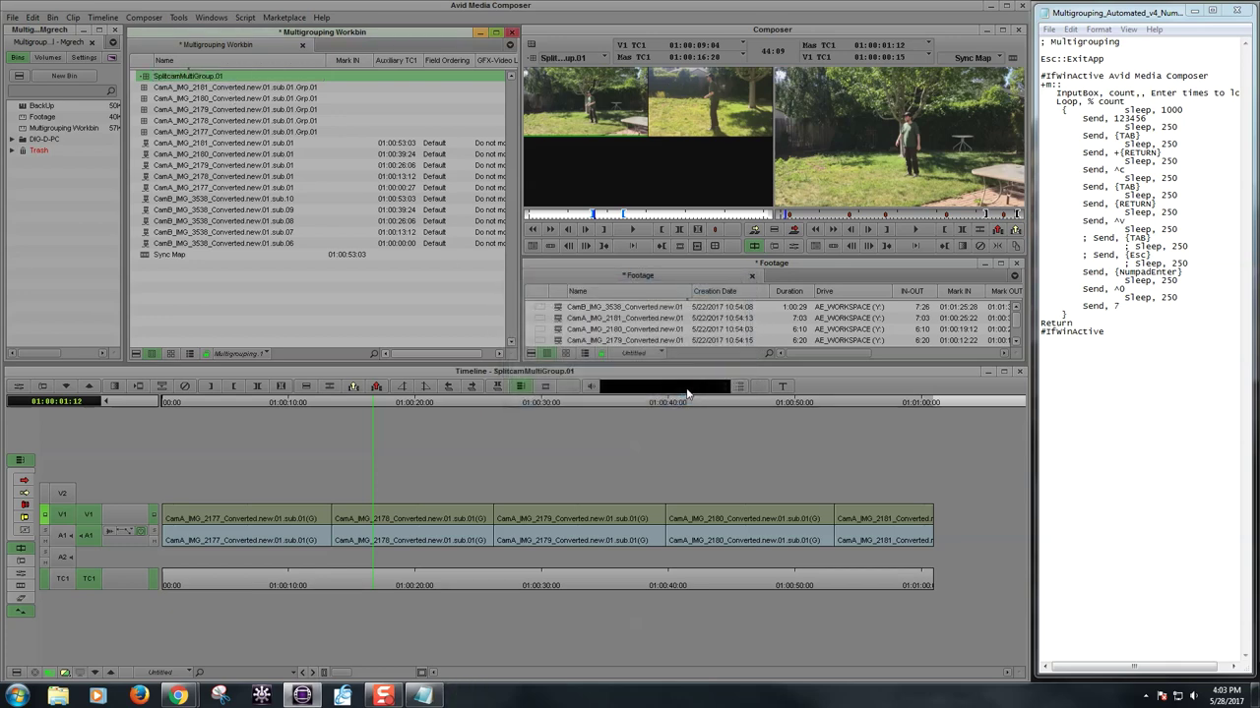
left_click(1145, 695)
left_click(1145, 695)
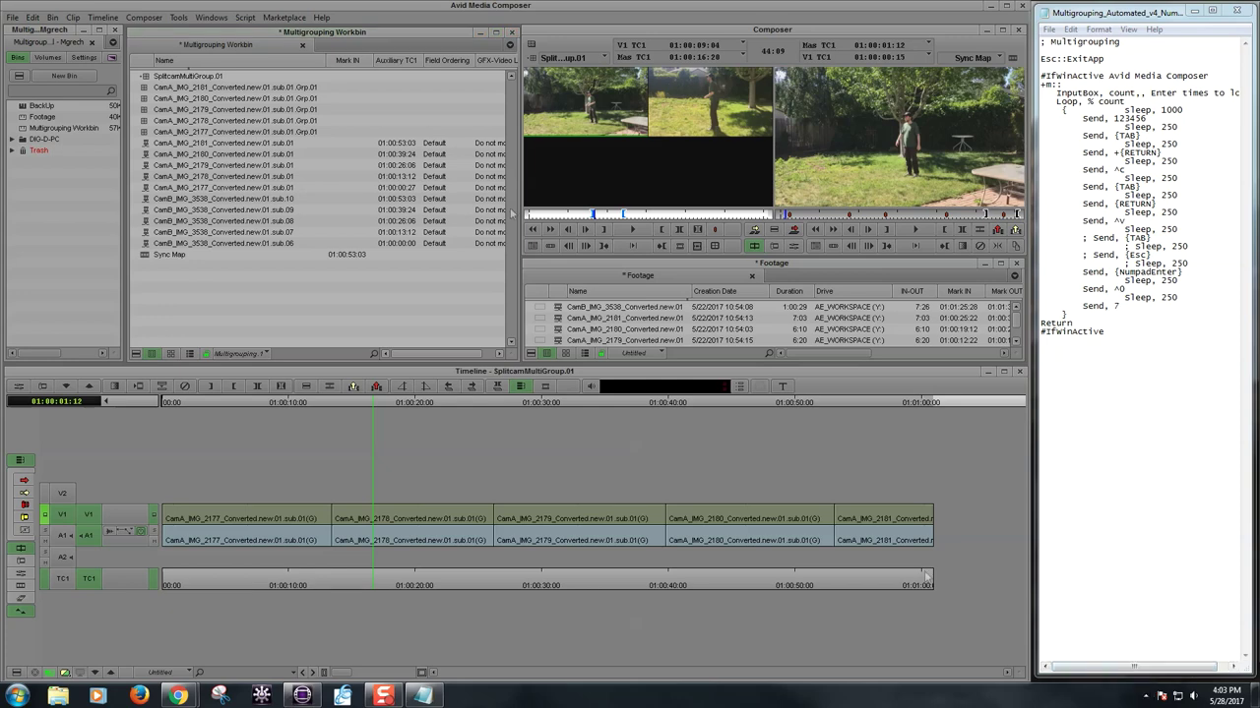
left_click(1152, 329)
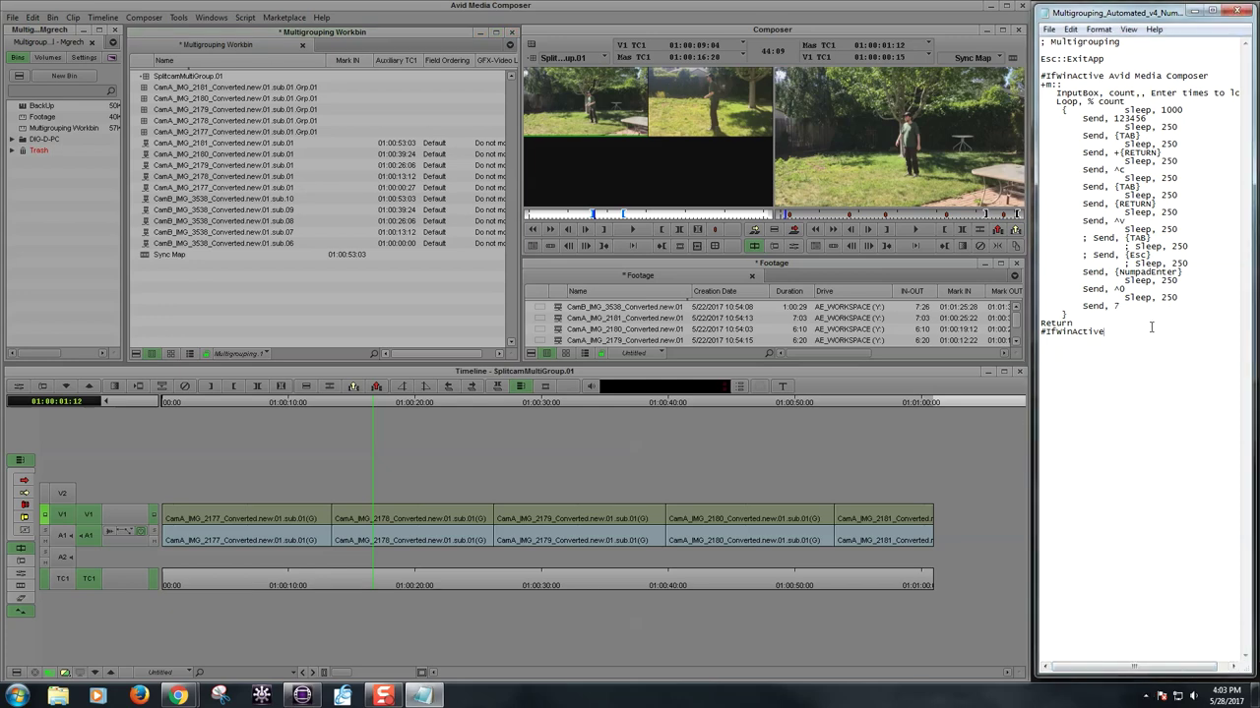
key("ctrl+s")
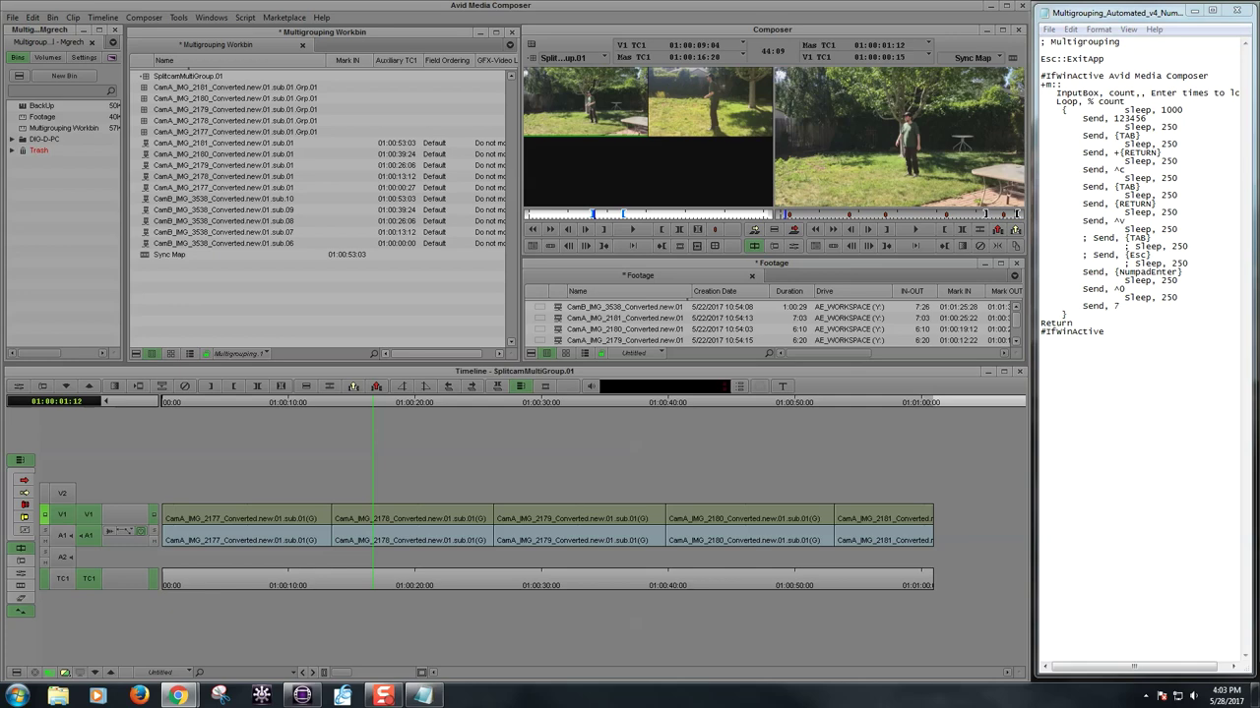